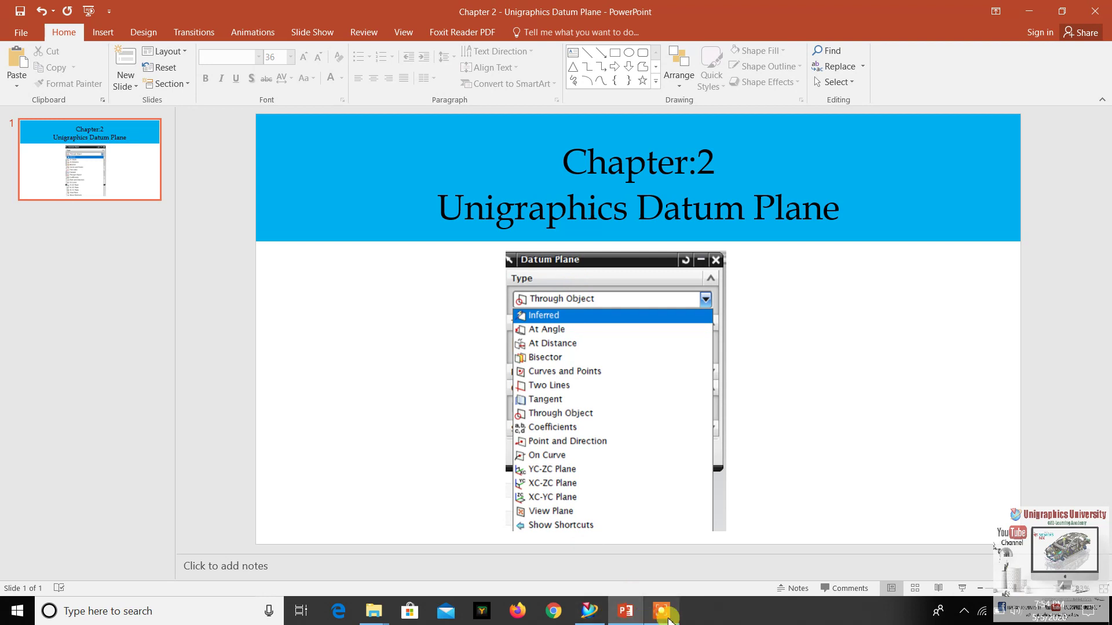
# Switch to NX and create a new part named model1.prt from the Model template in millimetres.
pyautogui.click(590, 613)
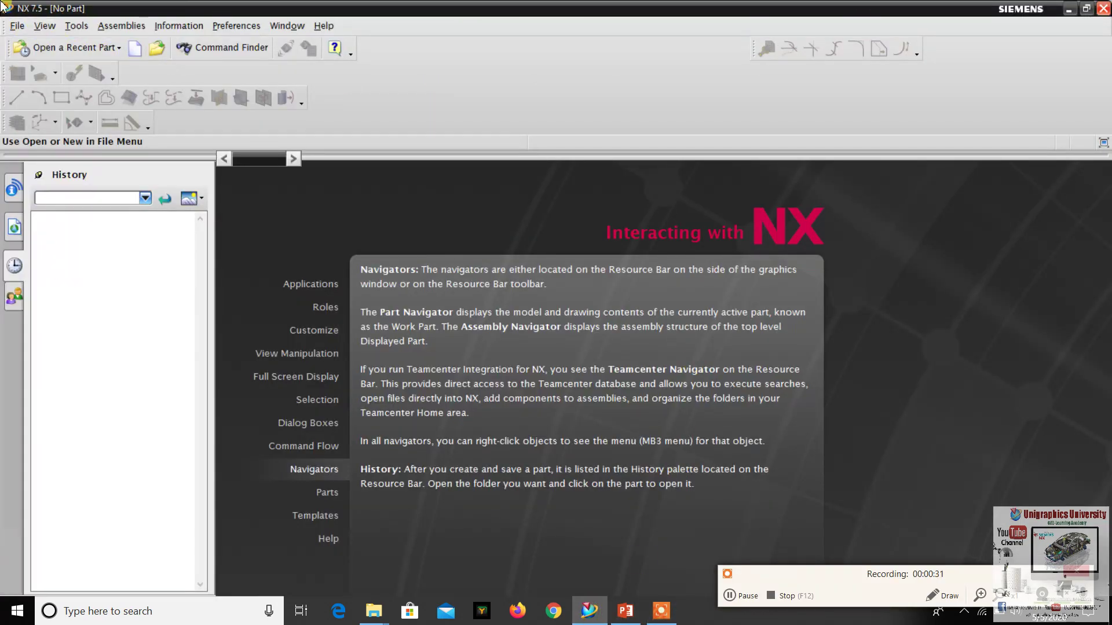
pyautogui.click(133, 47)
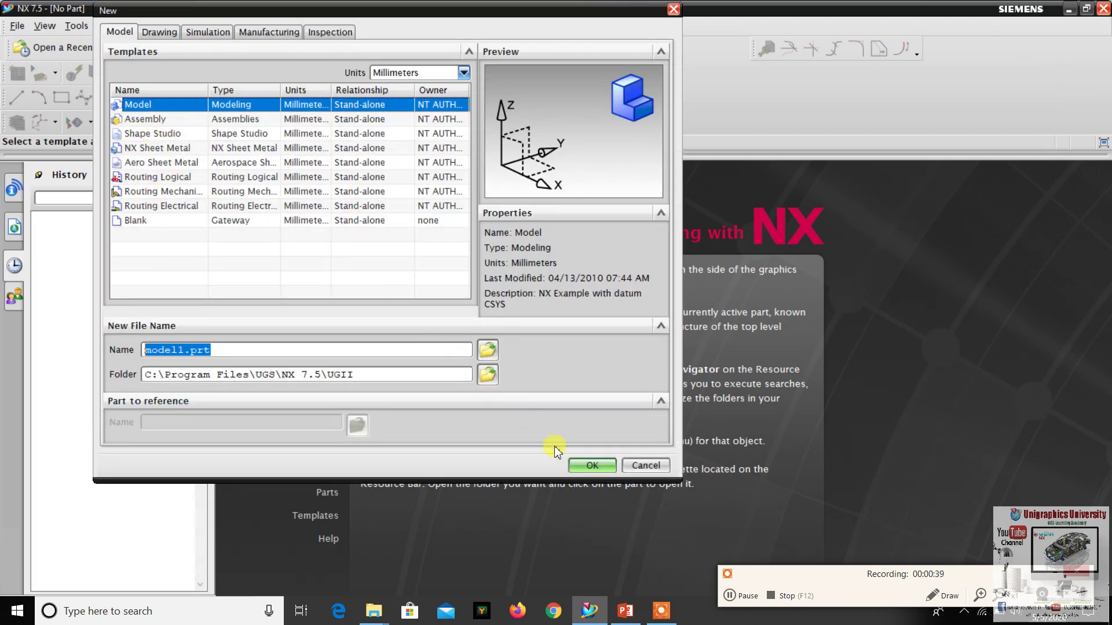
pyautogui.click(590, 465)
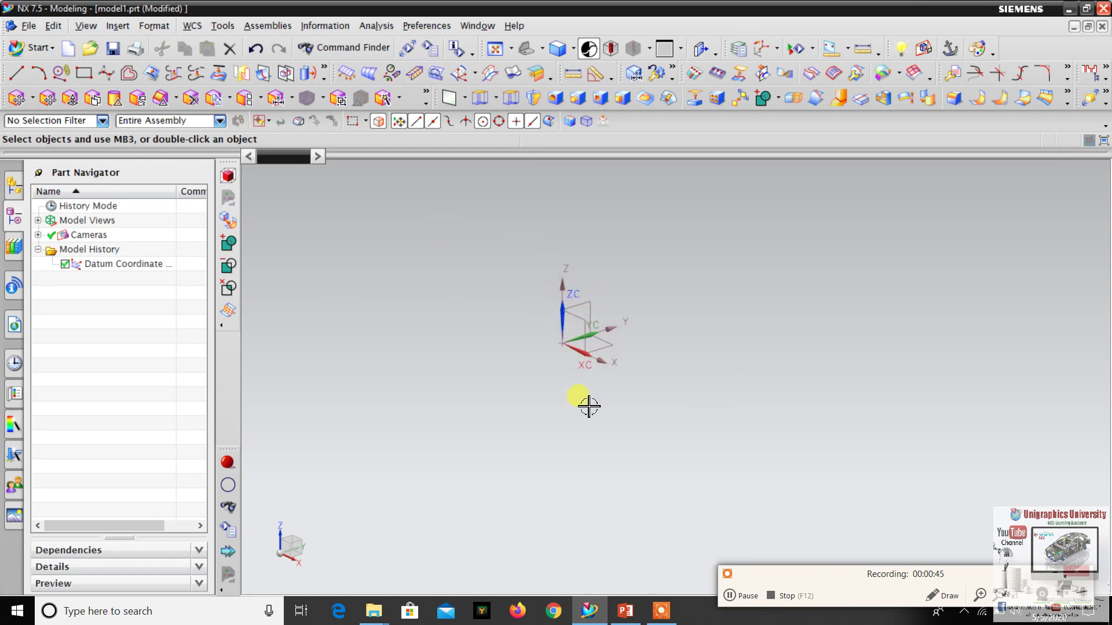
# Set the background of both shaded and wireframe views to plain white.
pyautogui.click(427, 26)
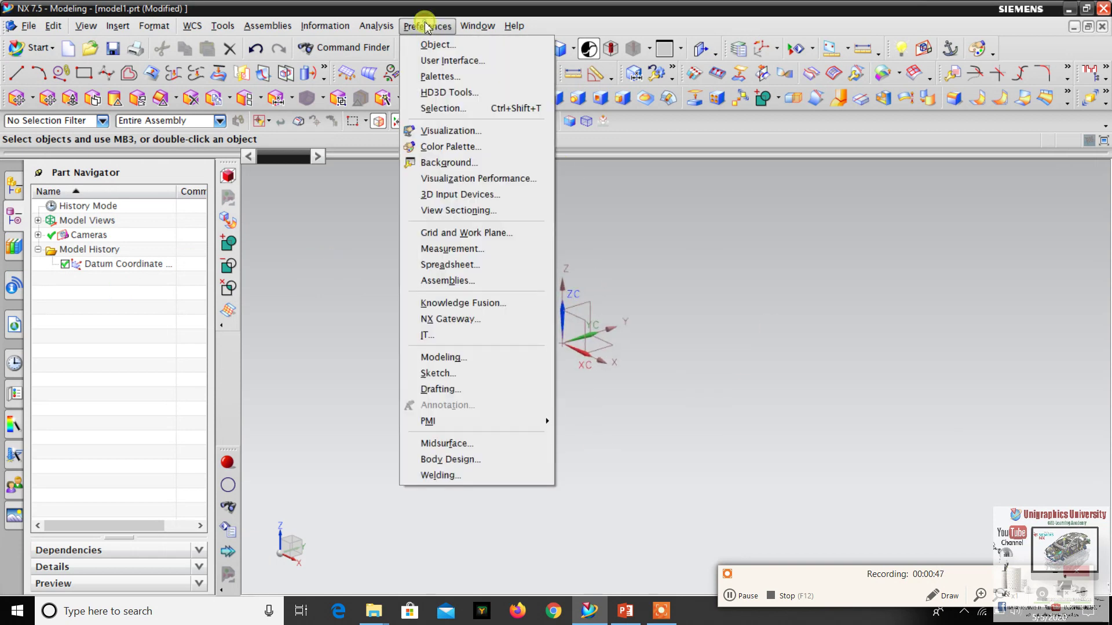
pyautogui.click(473, 165)
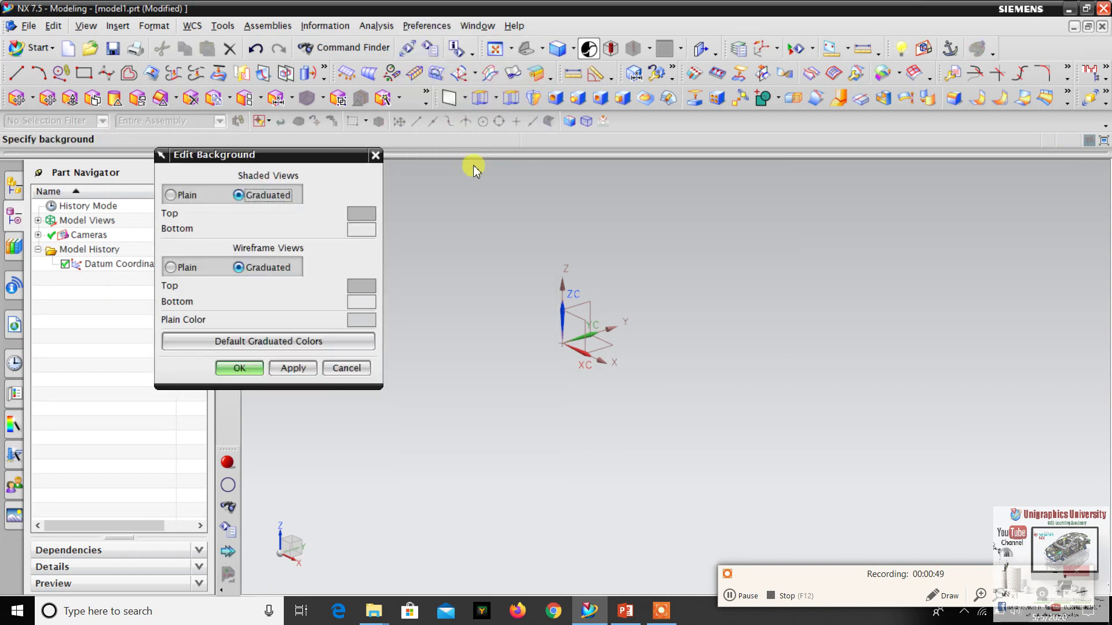
pyautogui.click(185, 195)
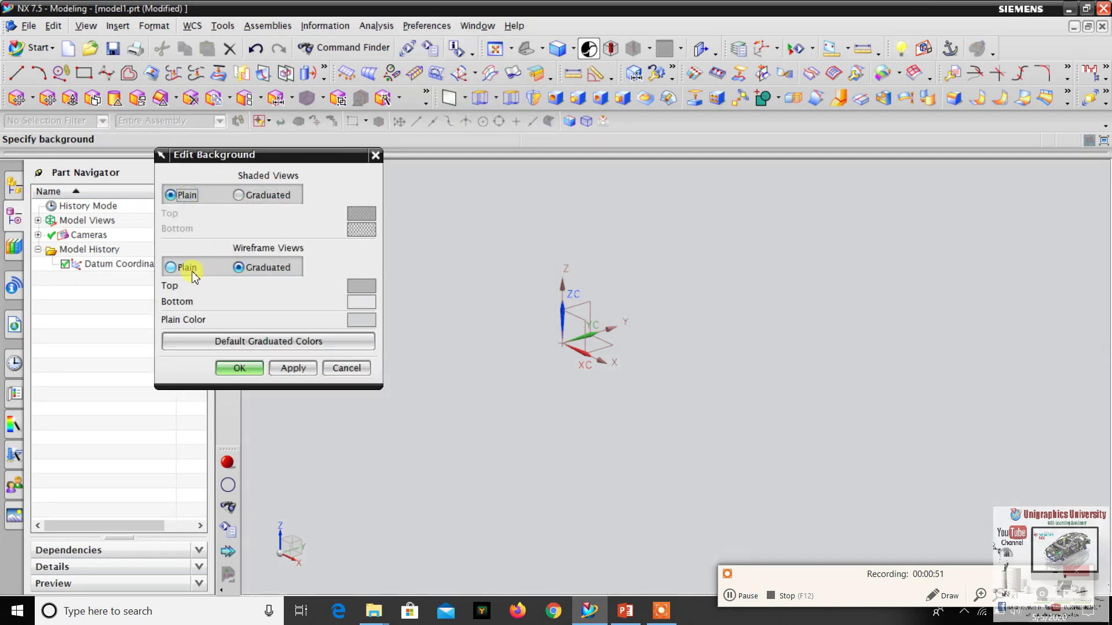
pyautogui.click(185, 269)
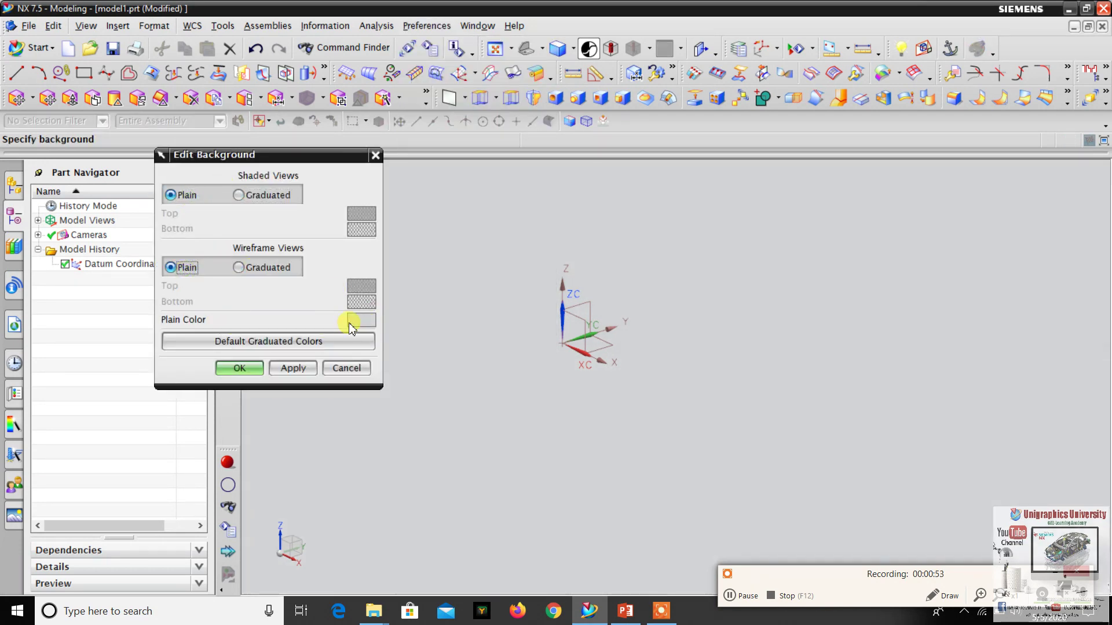
pyautogui.click(350, 323)
pyautogui.click(254, 273)
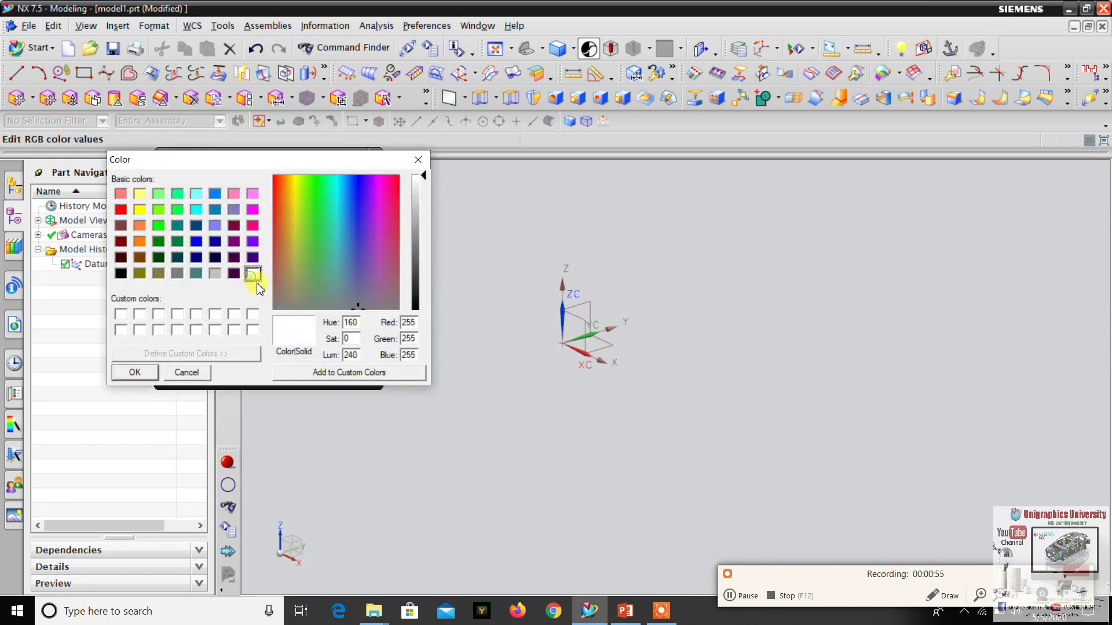
pyautogui.click(137, 371)
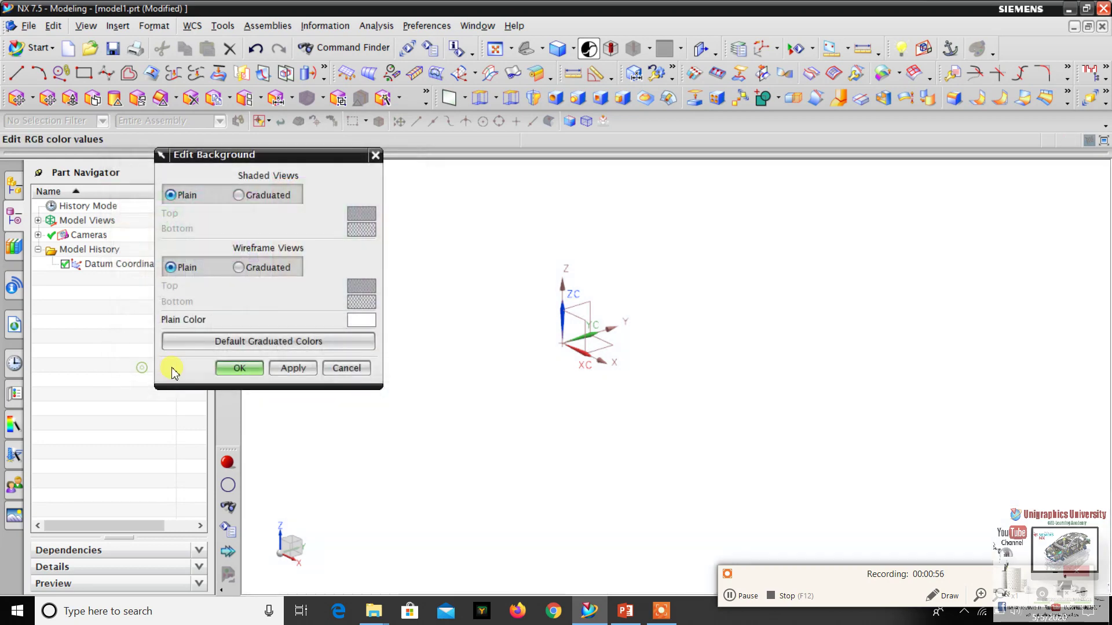
pyautogui.click(239, 369)
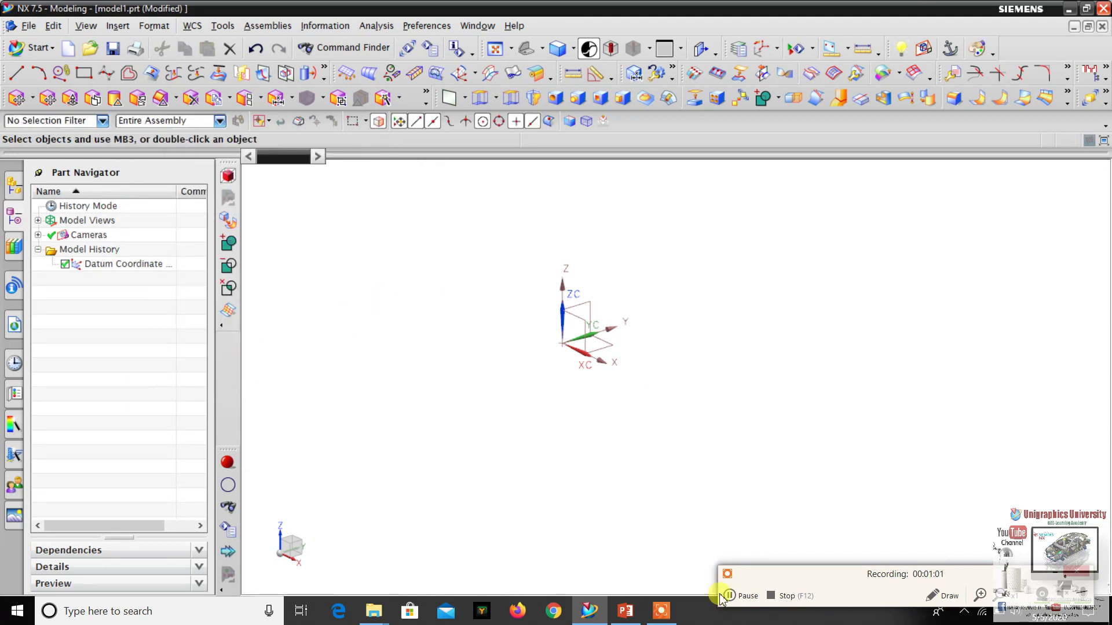
pyautogui.click(742, 600)
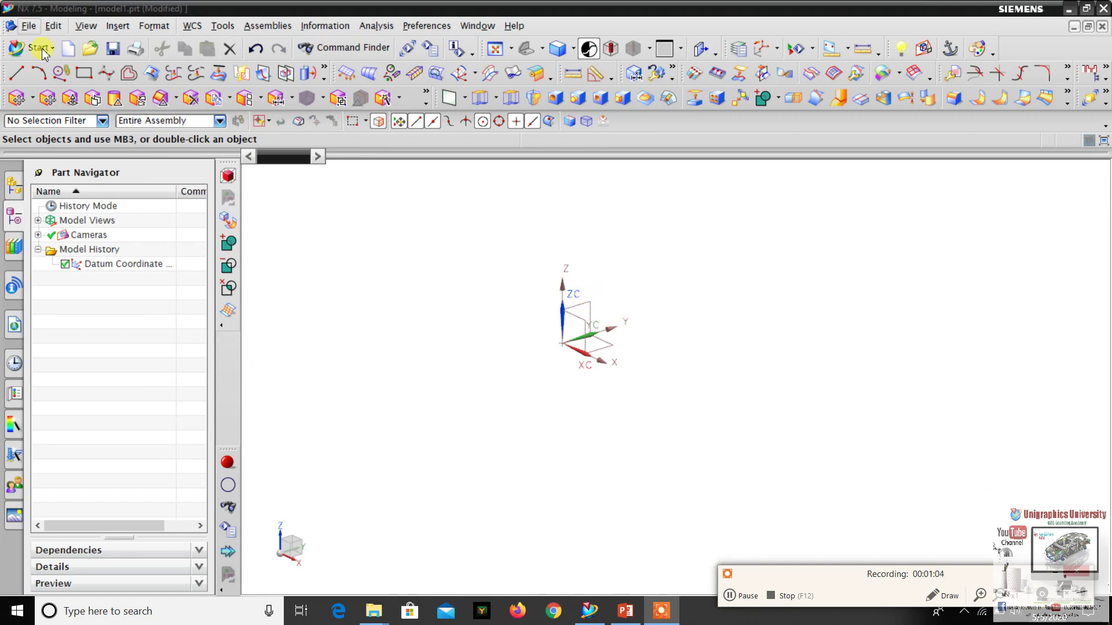
pyautogui.click(116, 26)
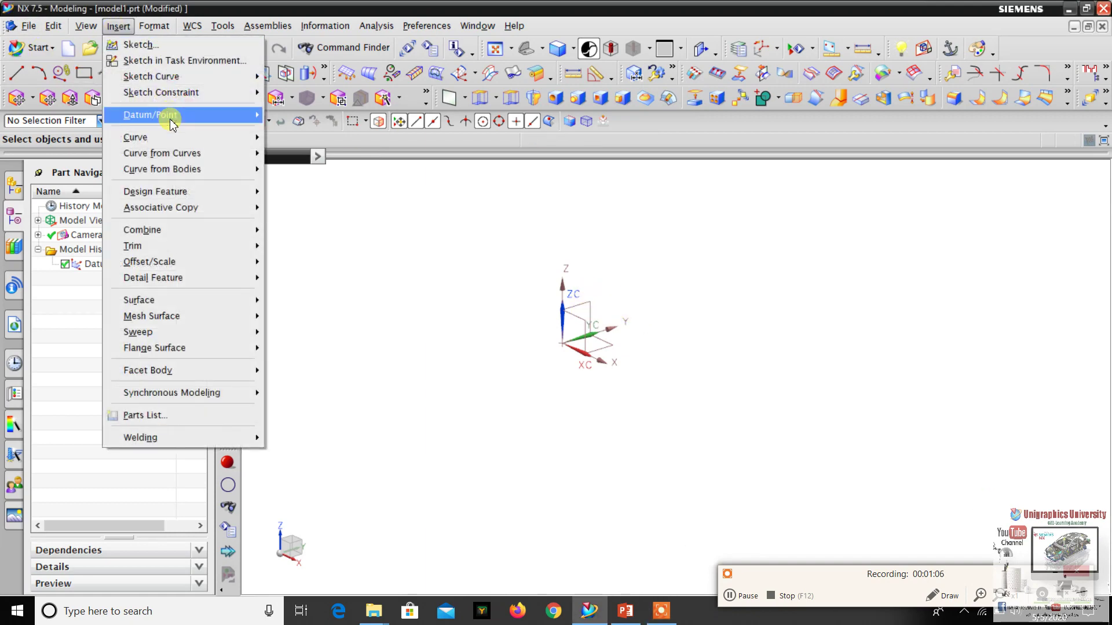
pyautogui.moveTo(172, 123)
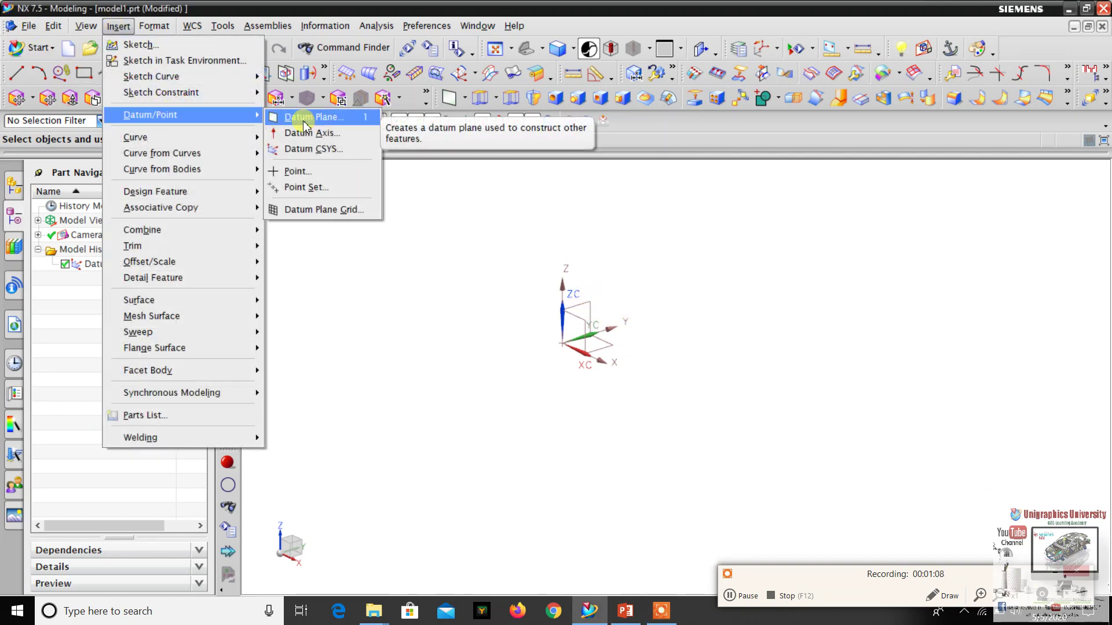
pyautogui.click(462, 203)
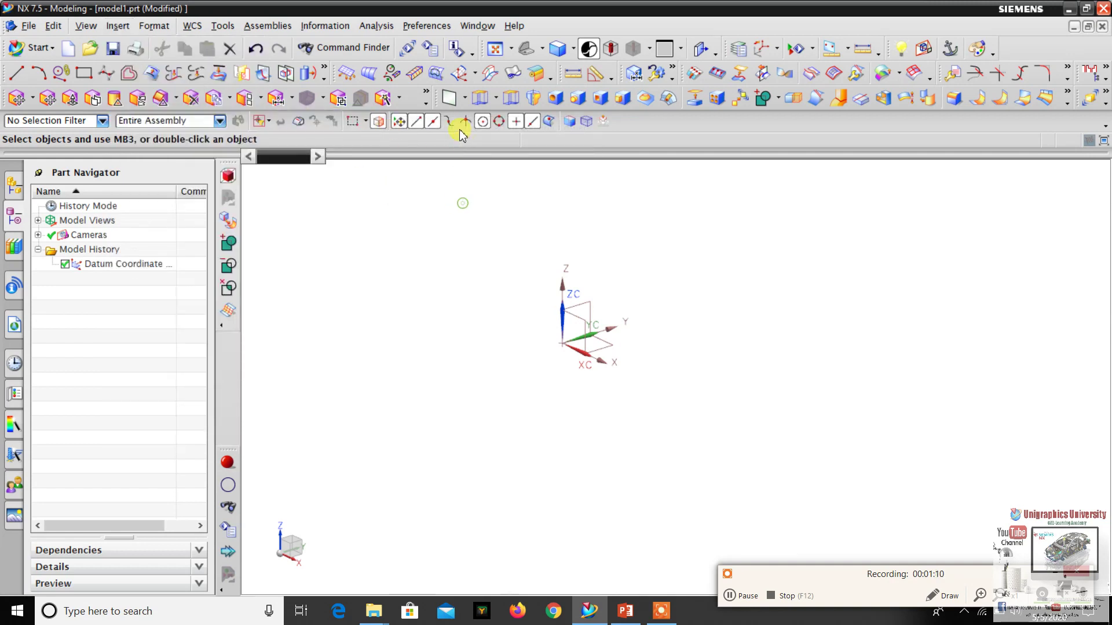
pyautogui.click(465, 98)
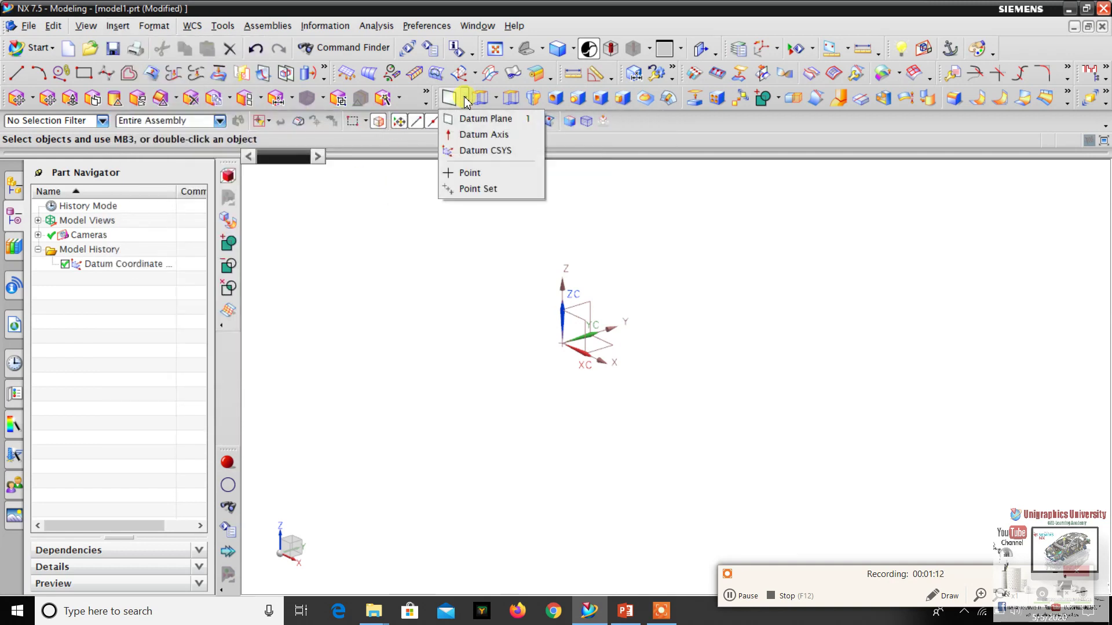
pyautogui.click(497, 99)
# Reset the Datum Plane command to its default Inferred type and close it without creating a plane.
pyautogui.click(119, 26)
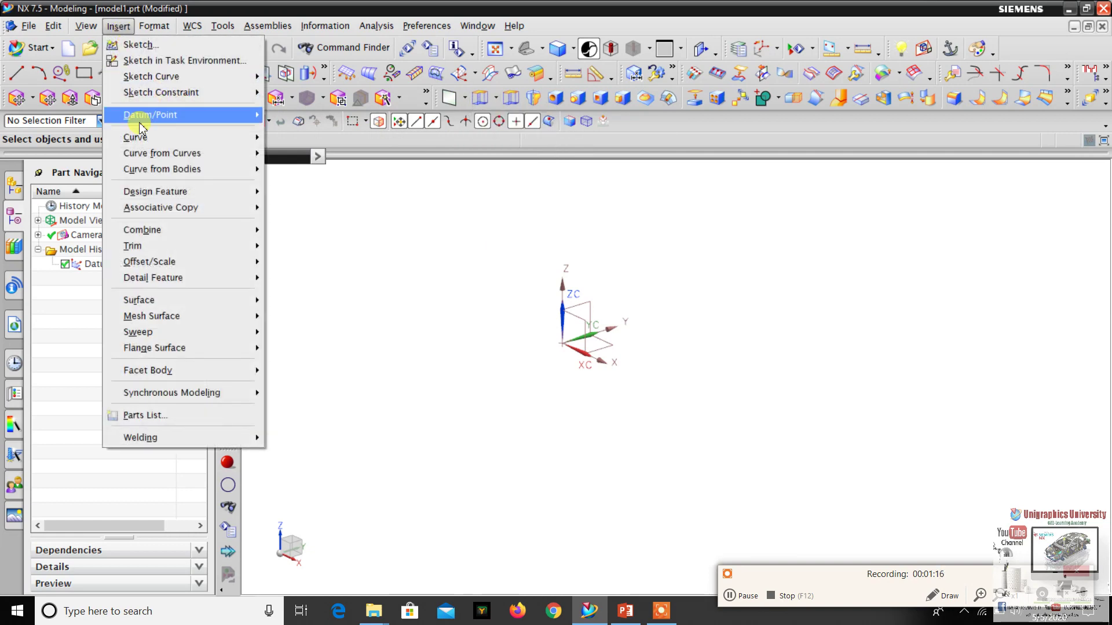
pyautogui.click(120, 27)
pyautogui.click(121, 26)
pyautogui.moveTo(151, 118)
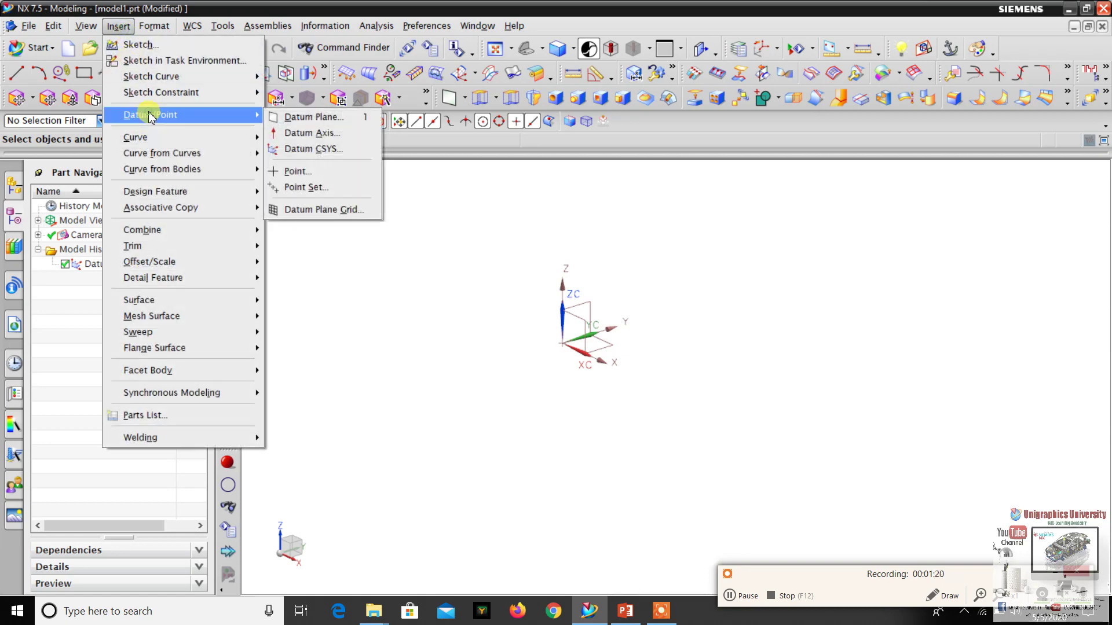
pyautogui.click(330, 121)
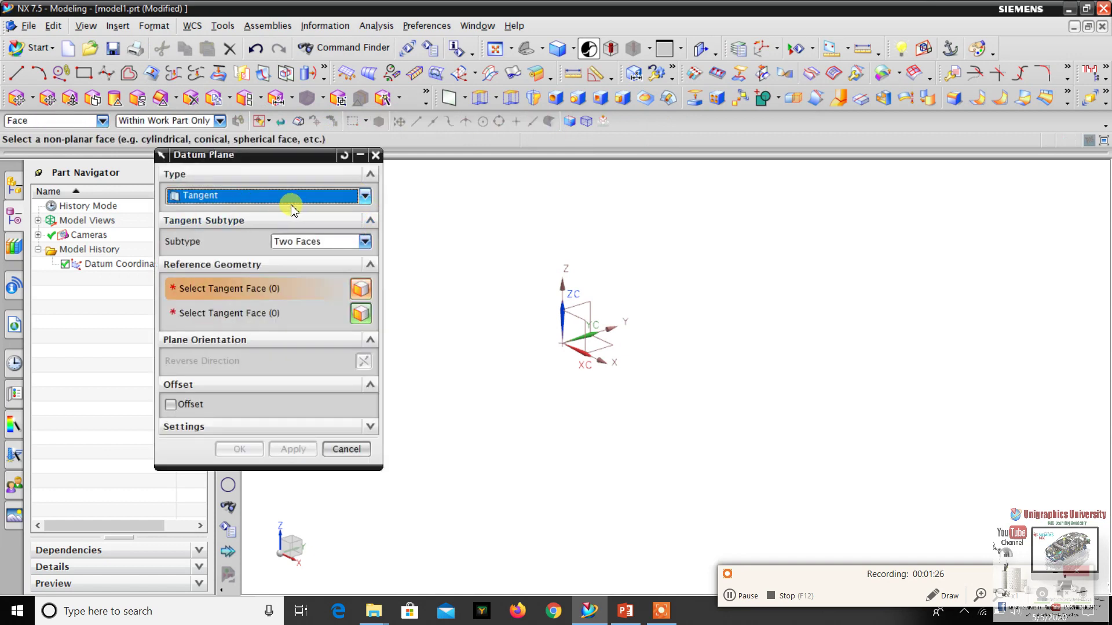
pyautogui.click(345, 156)
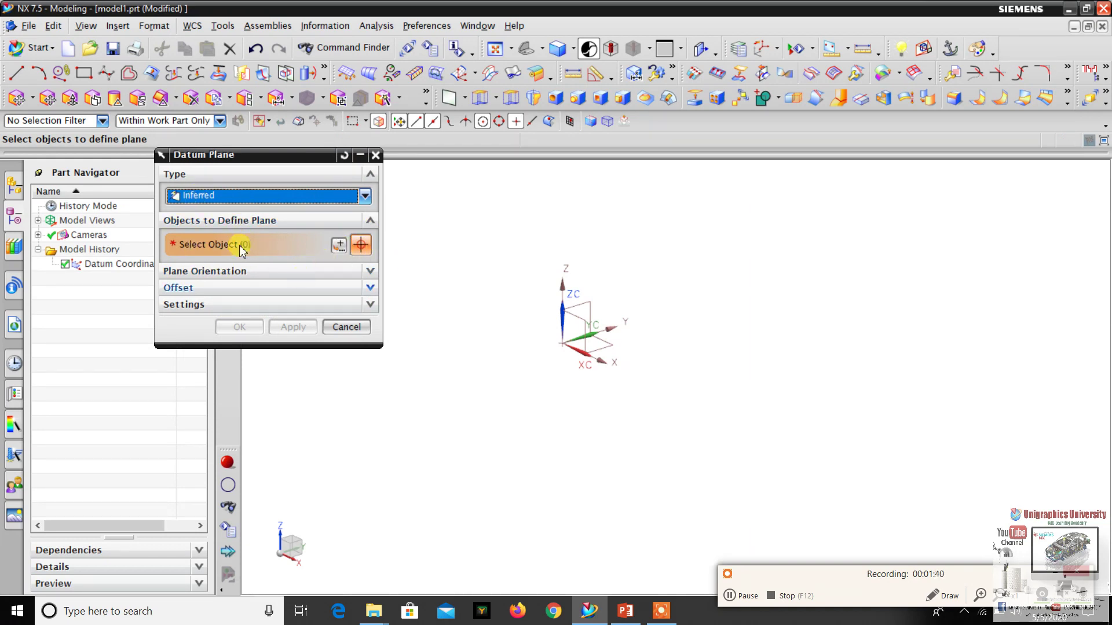
pyautogui.click(359, 334)
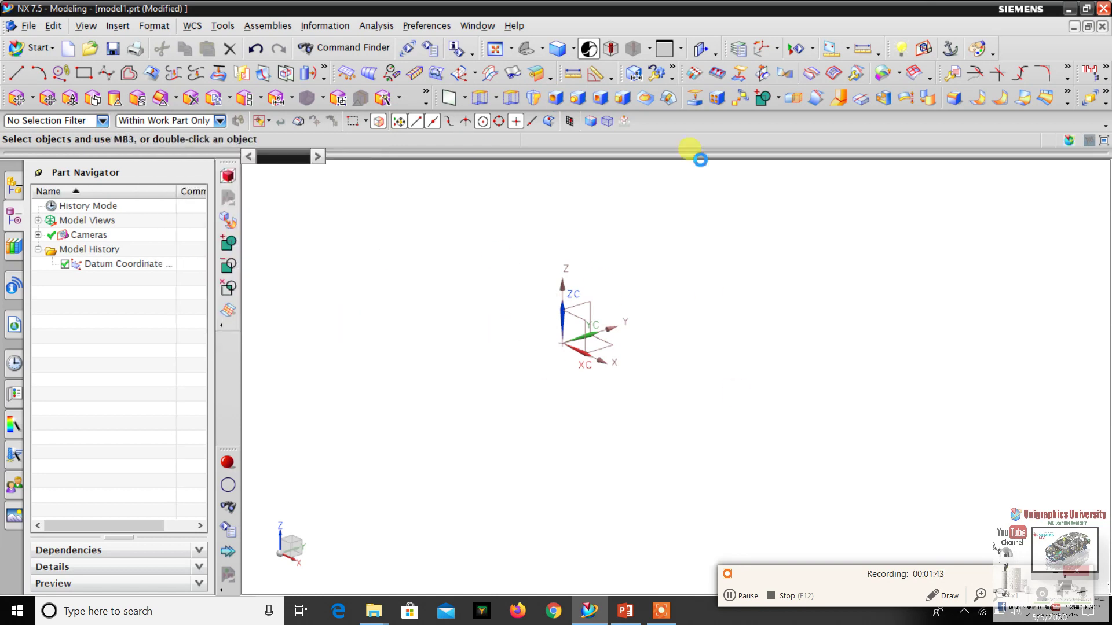
# Create a block 50 mm long, 100 mm wide and 30 mm high at the coordinate system origin, with no Boolean.
pyautogui.click(497, 98)
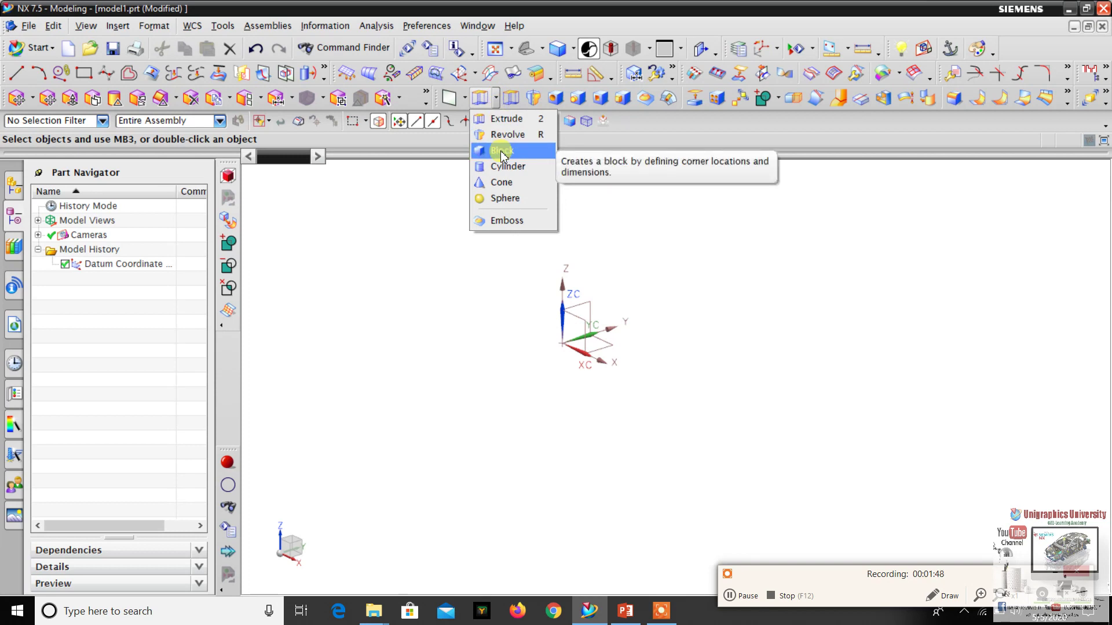
pyautogui.click(501, 152)
pyautogui.click(552, 346)
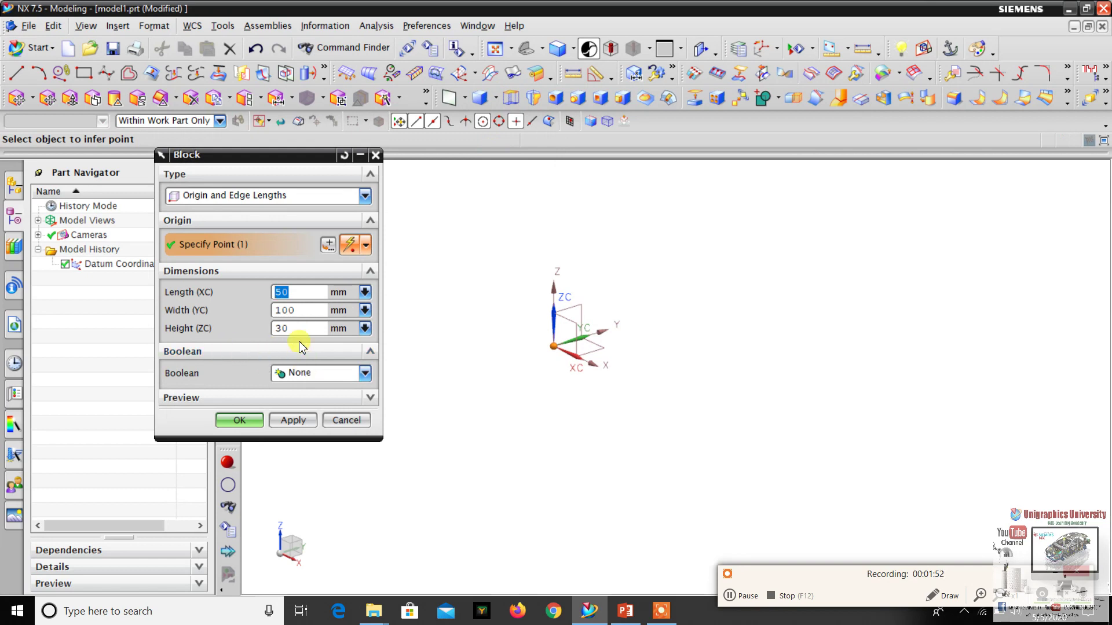
pyautogui.click(245, 419)
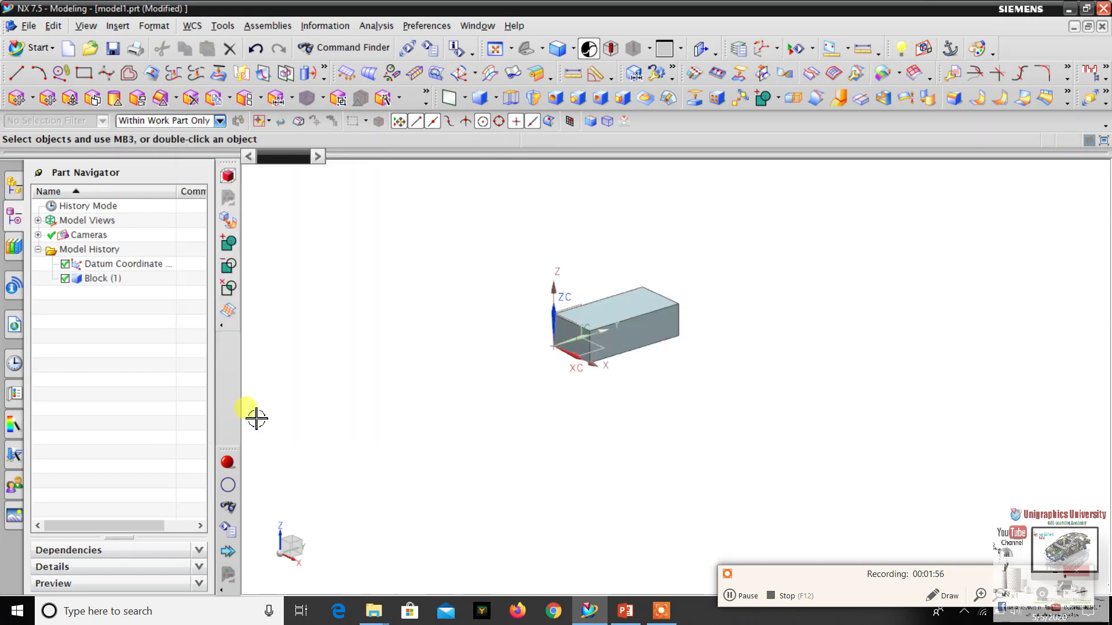
# Start an Inferred datum plane on the block's end face farthest from the origin along YC.
pyautogui.scroll(3, 635, 328)
pyautogui.scroll(-3, 566, 266)
pyautogui.scroll(4, 646, 290)
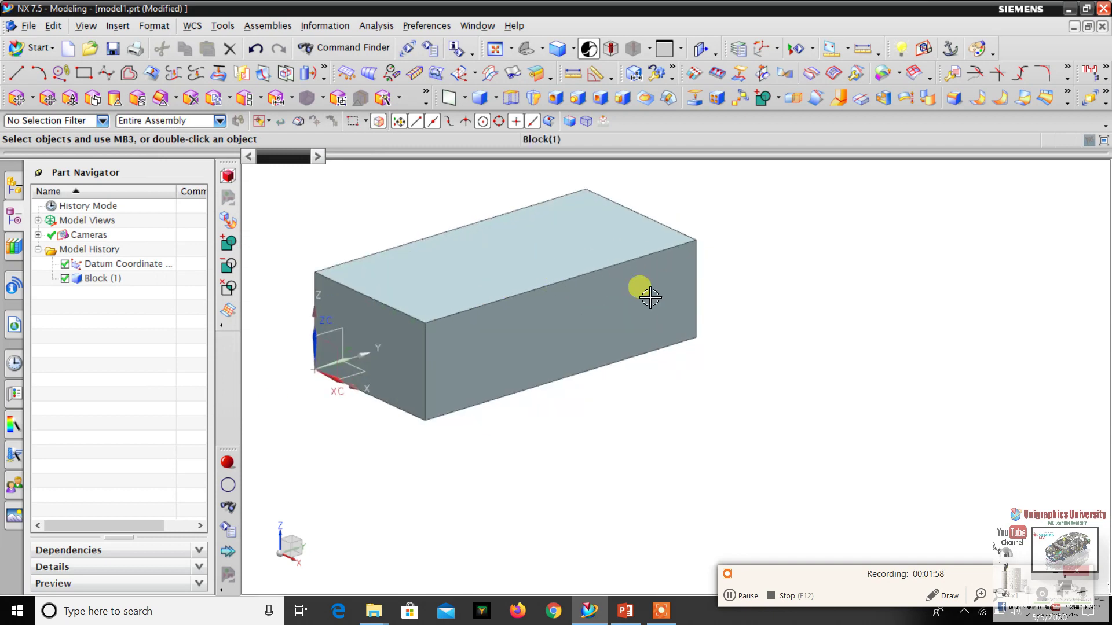
pyautogui.scroll(-1, 508, 255)
pyautogui.scroll(2, 521, 248)
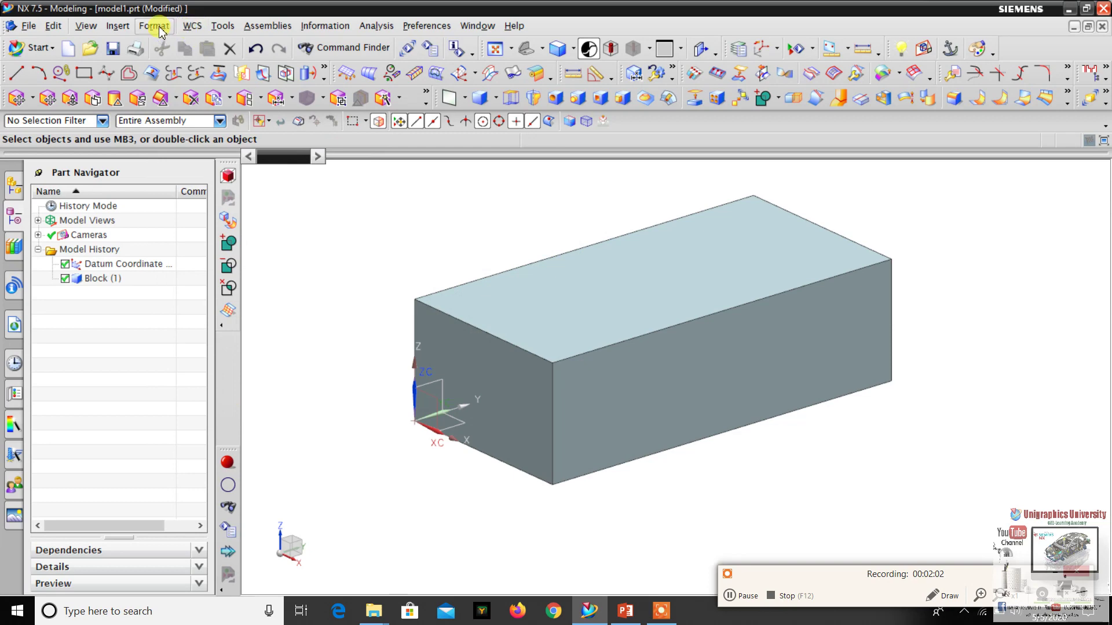
pyautogui.click(116, 26)
pyautogui.click(149, 114)
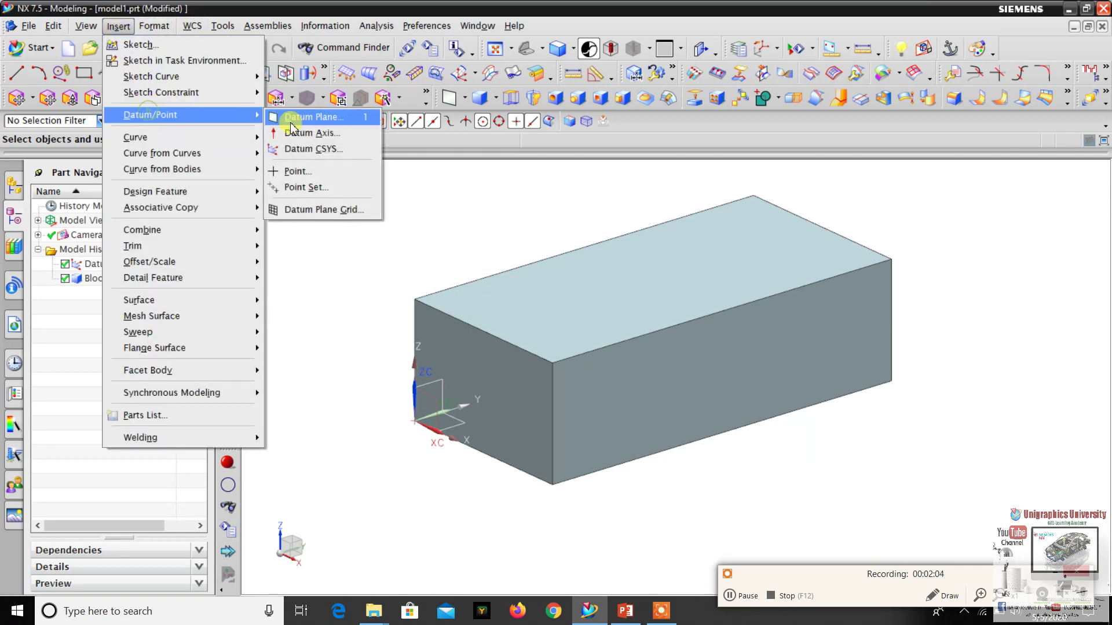
pyautogui.click(561, 255)
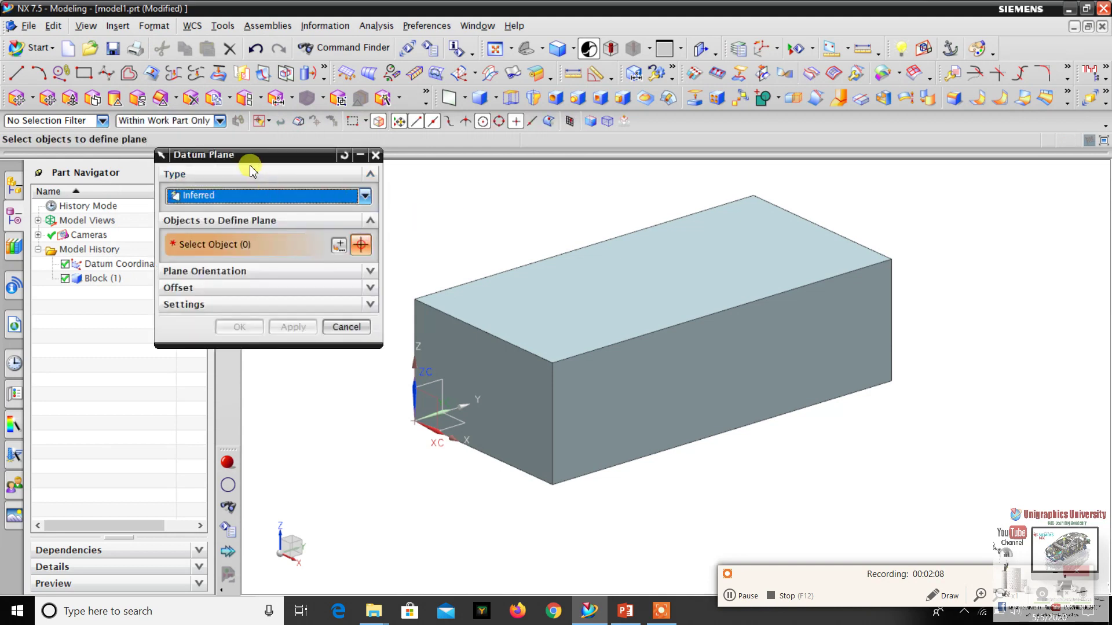
pyautogui.moveTo(232, 156); pyautogui.dragTo(183, 159)
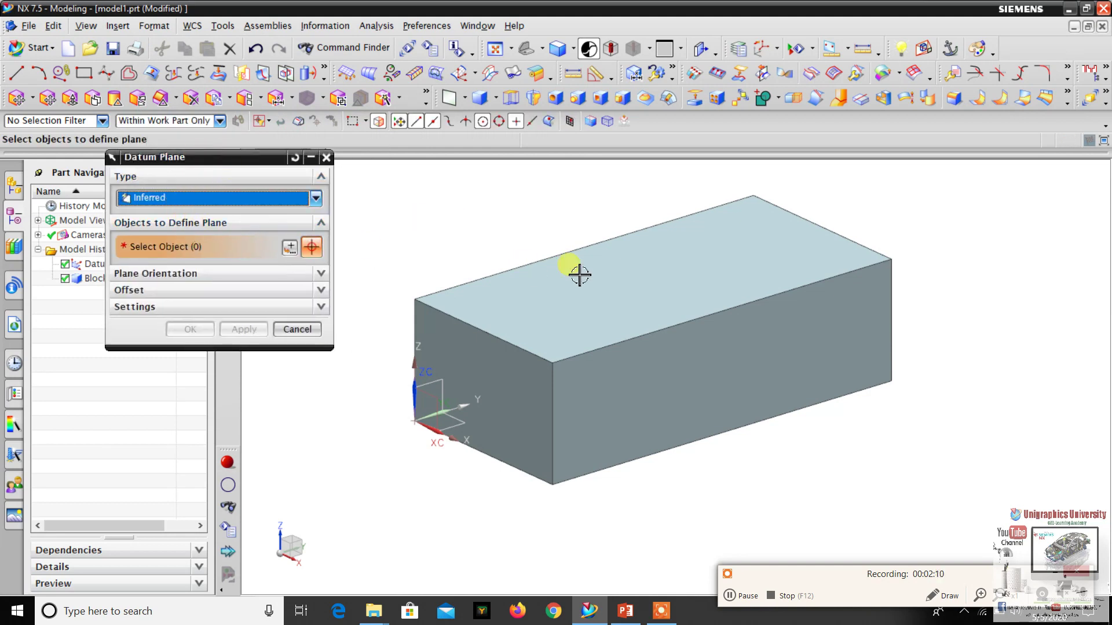
pyautogui.scroll(-3, 634, 263)
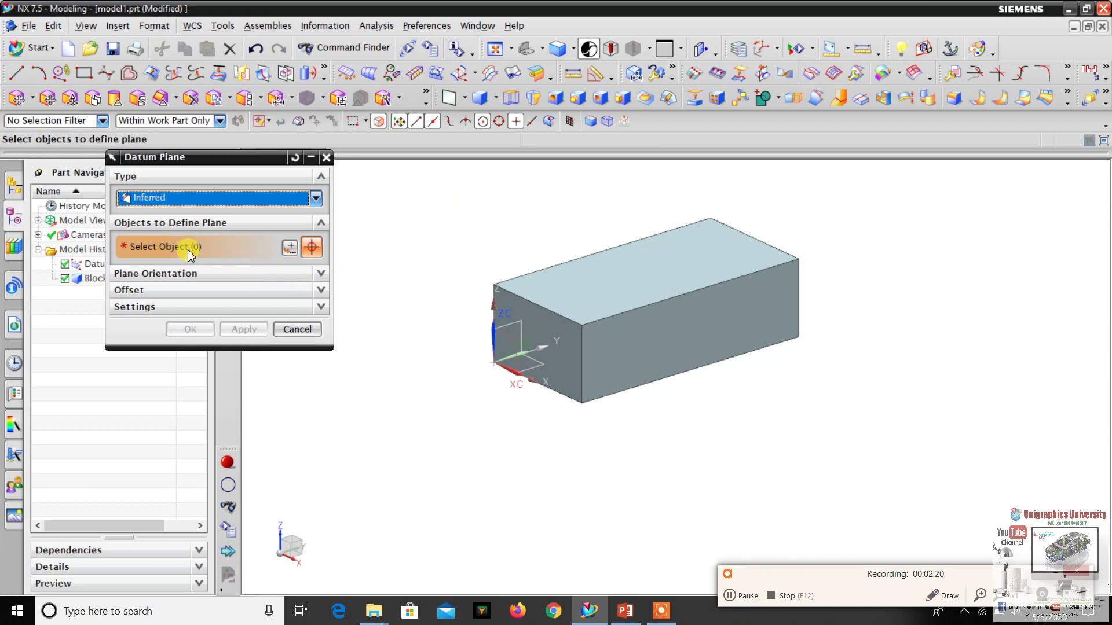
pyautogui.moveTo(533, 253); pyautogui.dragTo(741, 255, button='middle')
pyautogui.scroll(5, 747, 255)
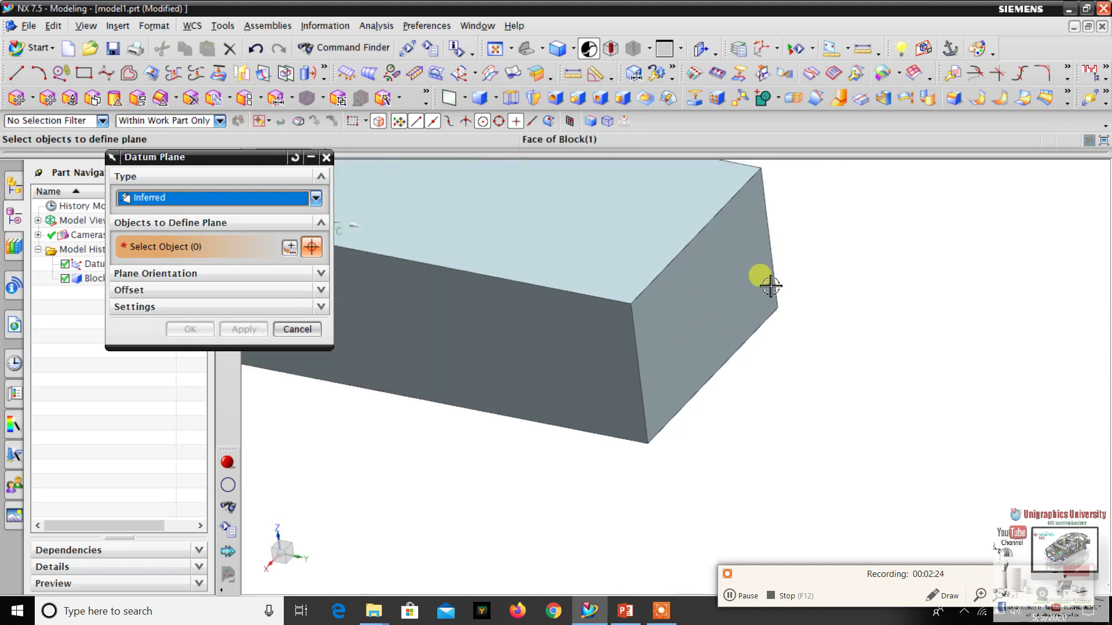
pyautogui.scroll(-5, 695, 304)
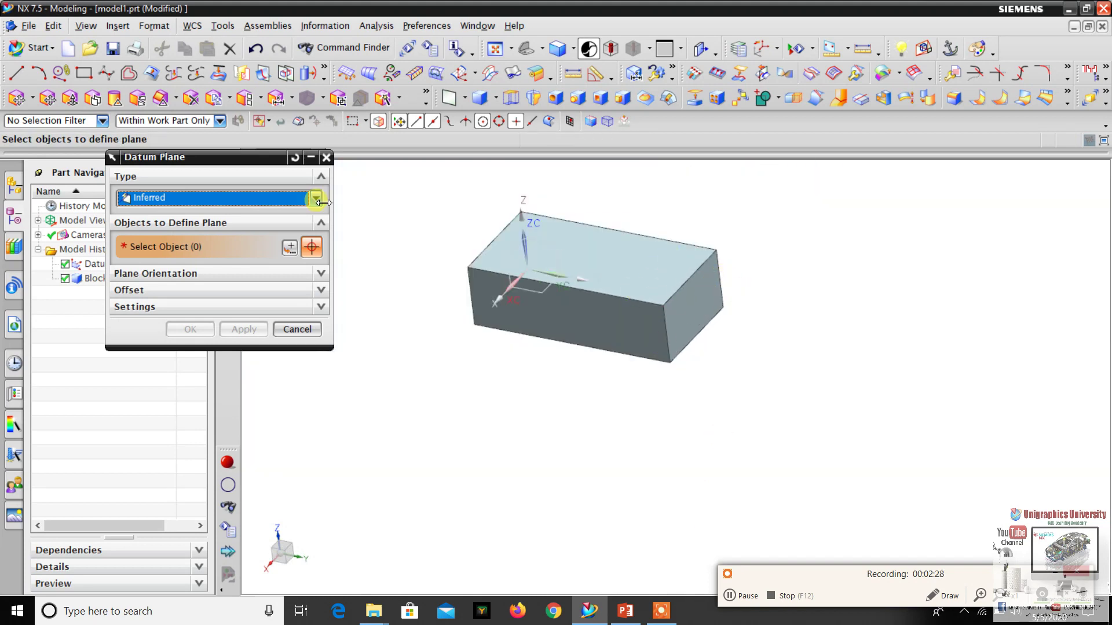
pyautogui.click(702, 288)
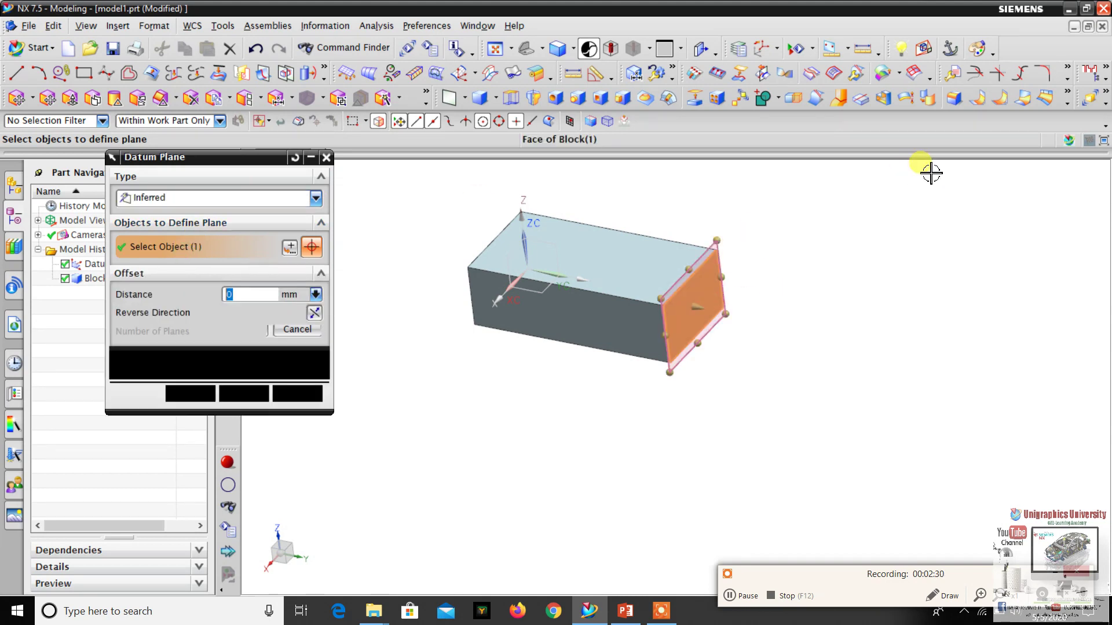
# Offset the inferred plane 75 mm outward from the block's end face.
pyautogui.scroll(2, 720, 281)
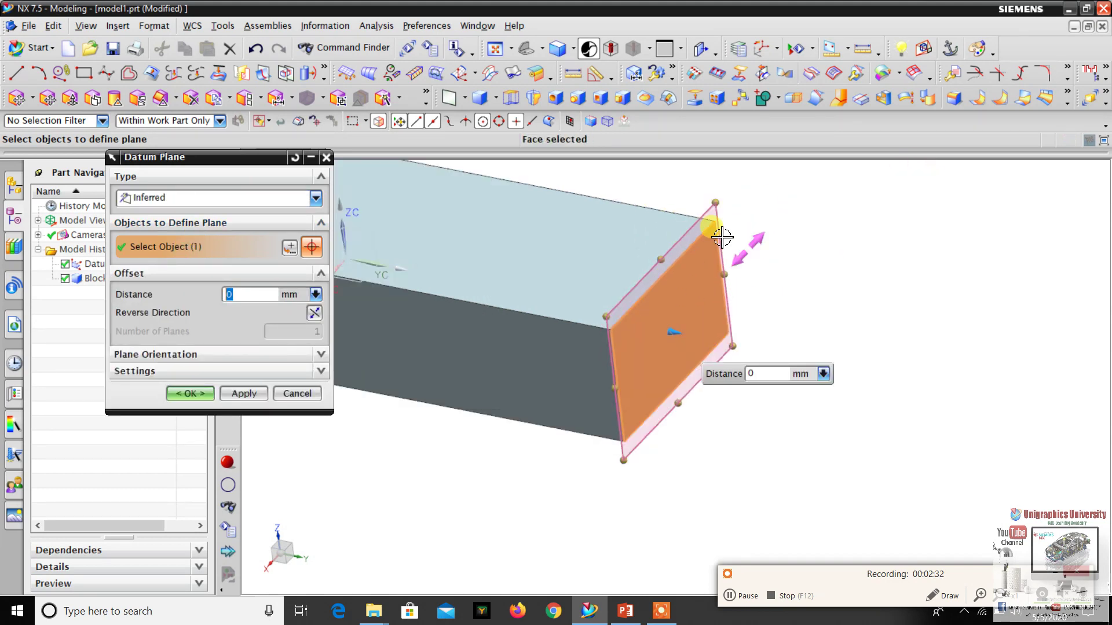
pyautogui.scroll(-3, 747, 312)
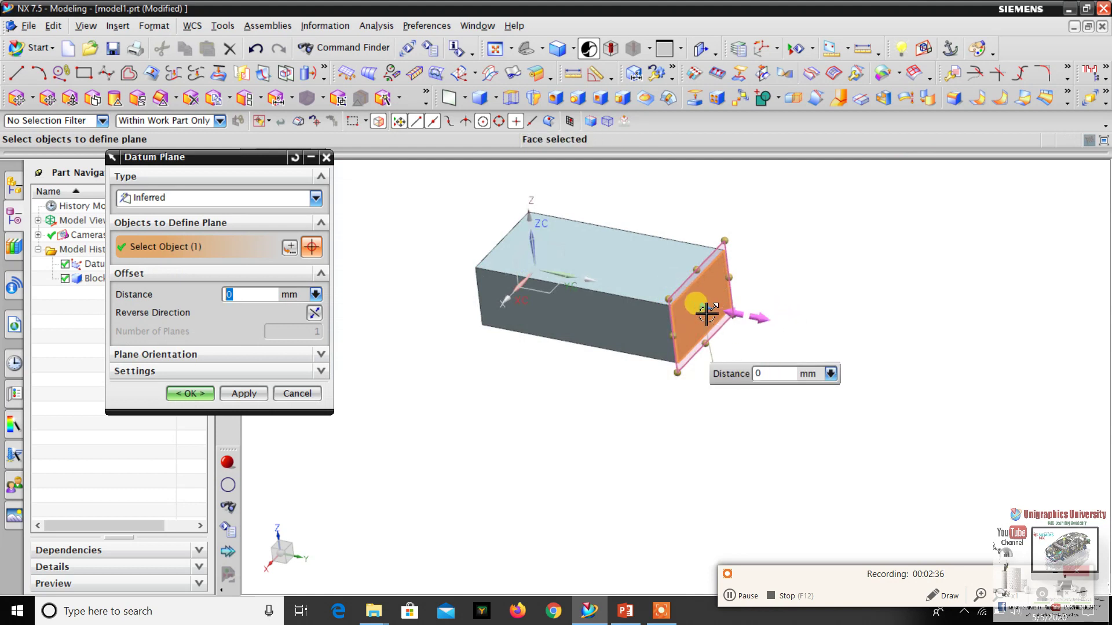
pyautogui.moveTo(819, 315); pyautogui.dragTo(740, 306, button='middle')
pyautogui.moveTo(710, 306); pyautogui.dragTo(907, 322)
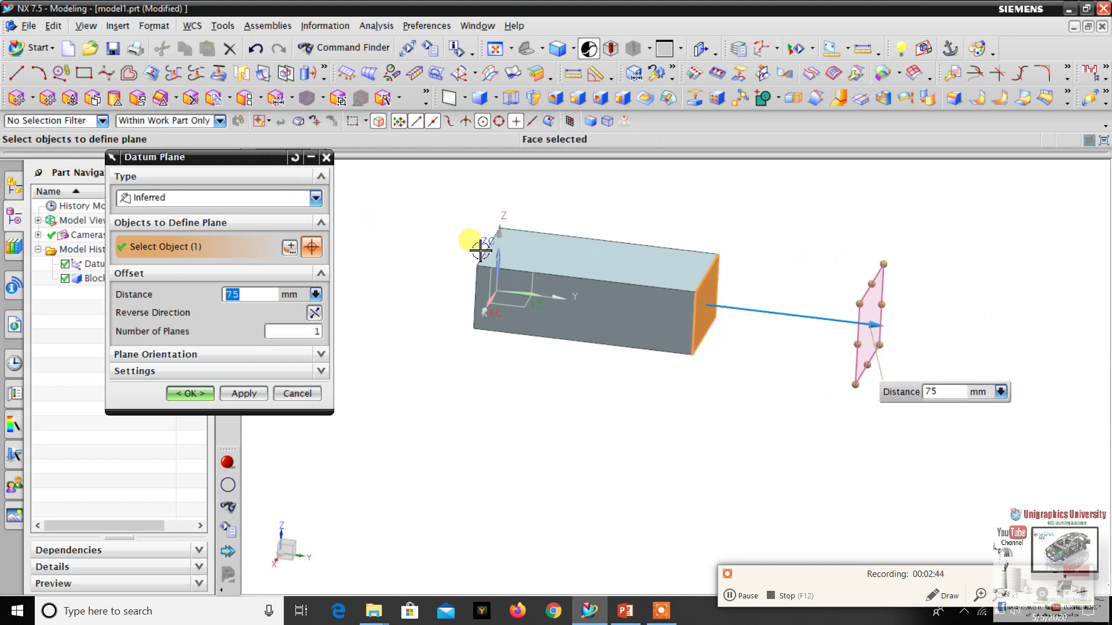
pyautogui.scroll(3, 739, 278)
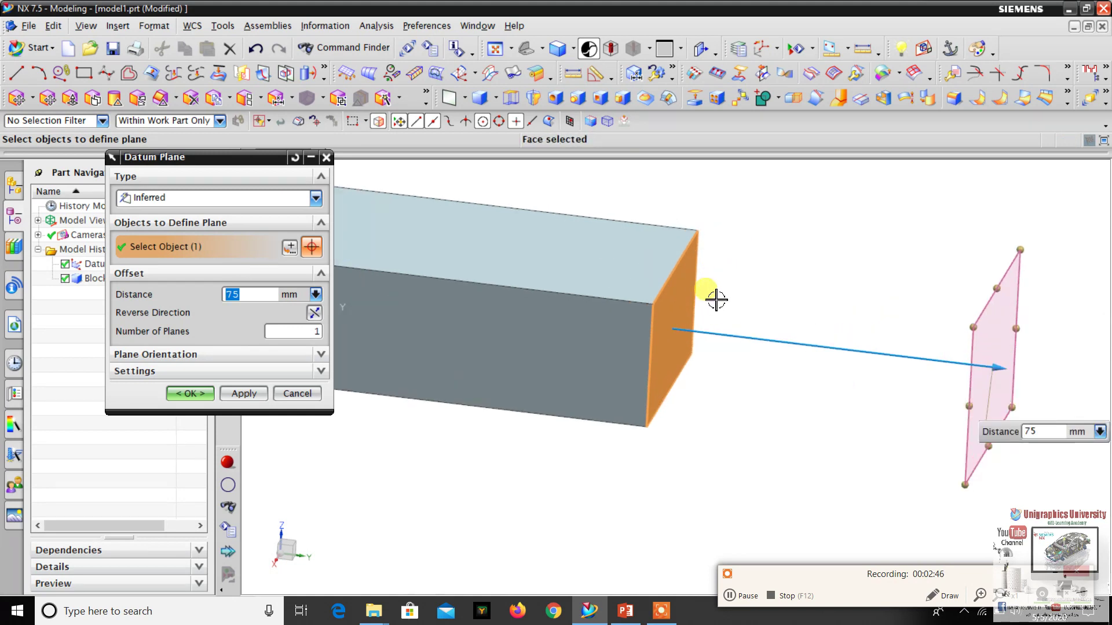
# Deselect the end face and use the block's top face as the reference for the inferred plane.
pyautogui.keyDown('shift'); pyautogui.click(677, 305); pyautogui.keyUp('shift')
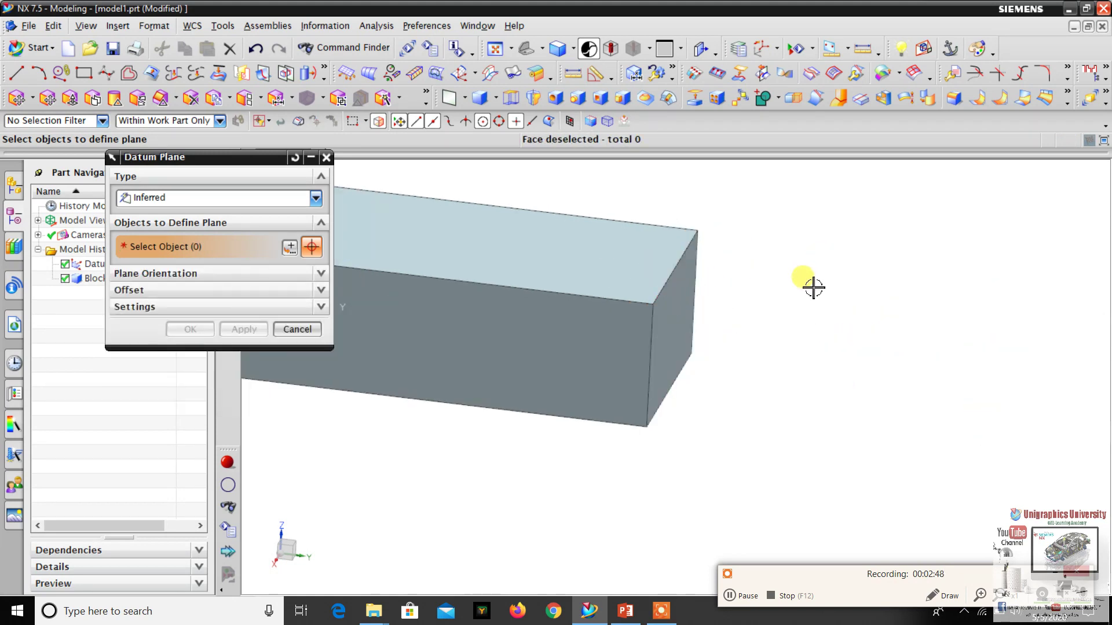
pyautogui.scroll(-3, 809, 285)
pyautogui.click(665, 262)
pyautogui.scroll(-3, 596, 323)
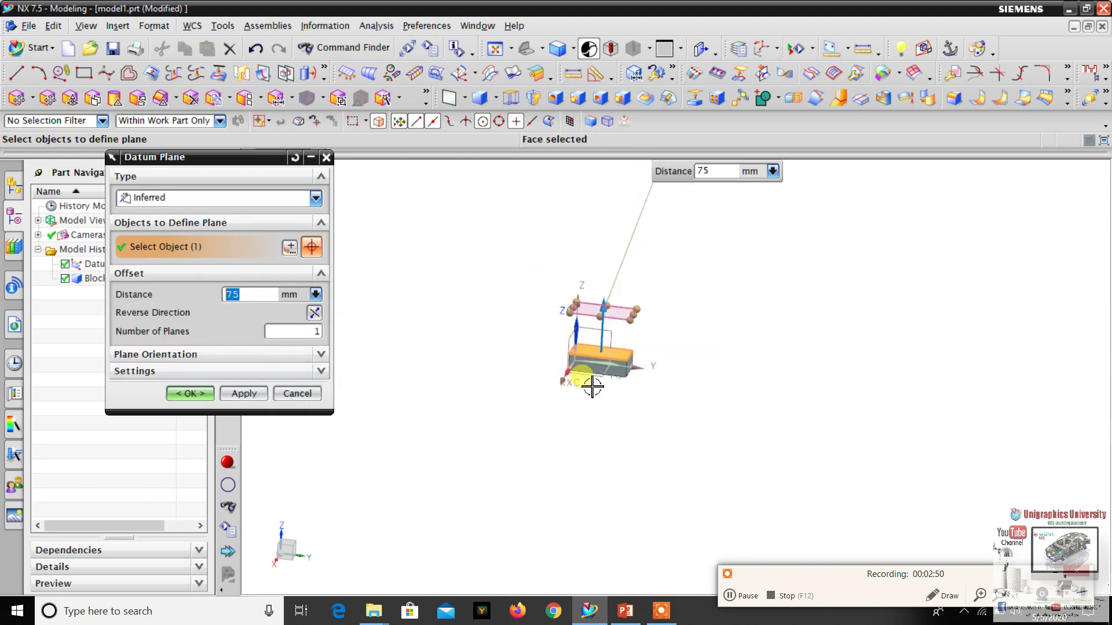
pyautogui.scroll(3, 633, 350)
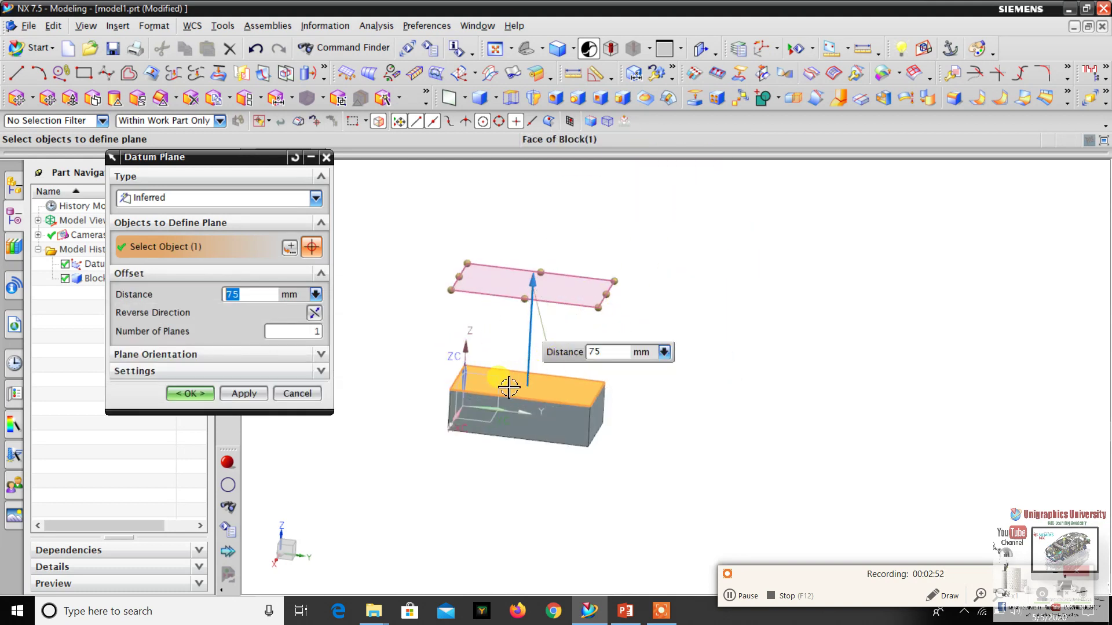
# Try offset distances of 0 mm, 75 mm and again 0 mm for the inferred plane on the block's top face.
pyautogui.moveTo(509, 389); pyautogui.dragTo(523, 368, button='middle')
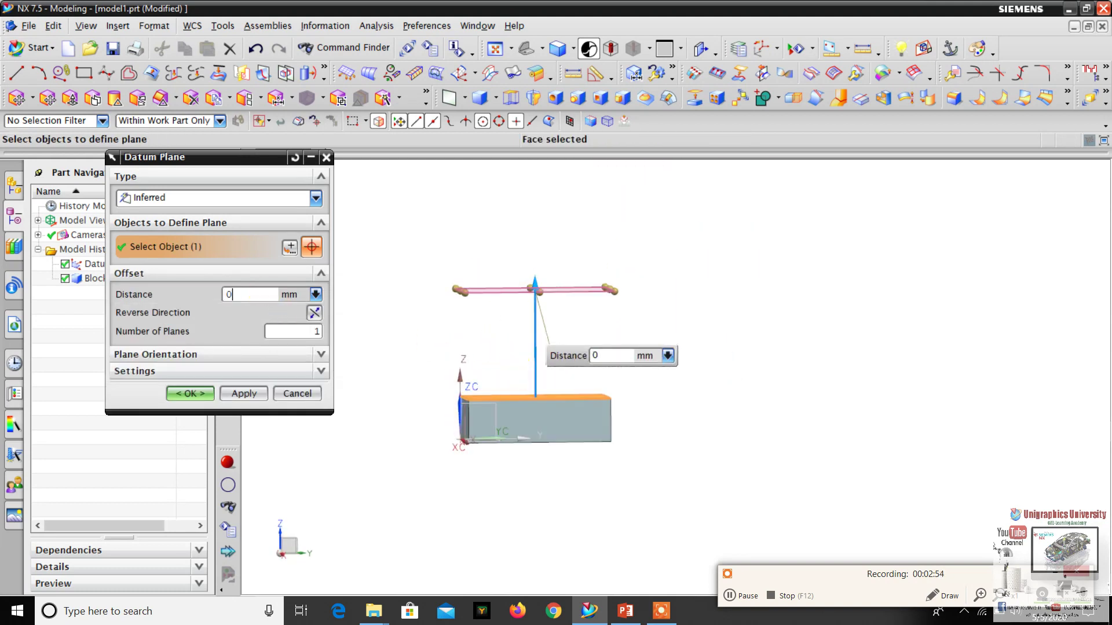
pyautogui.write('0')
pyautogui.press('Return')
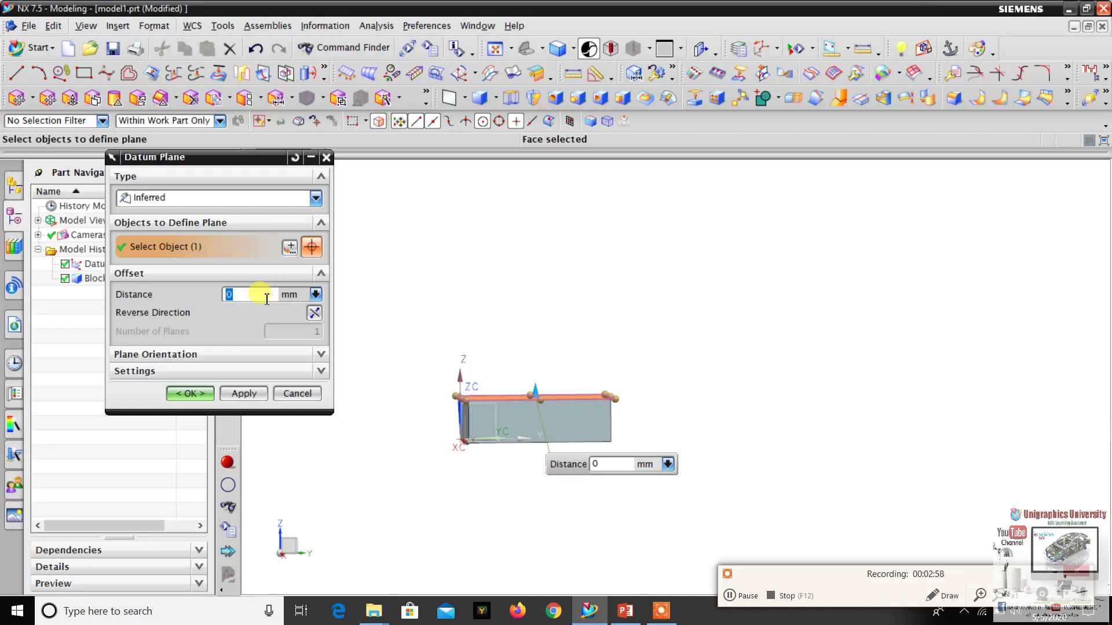
pyautogui.press('Return')
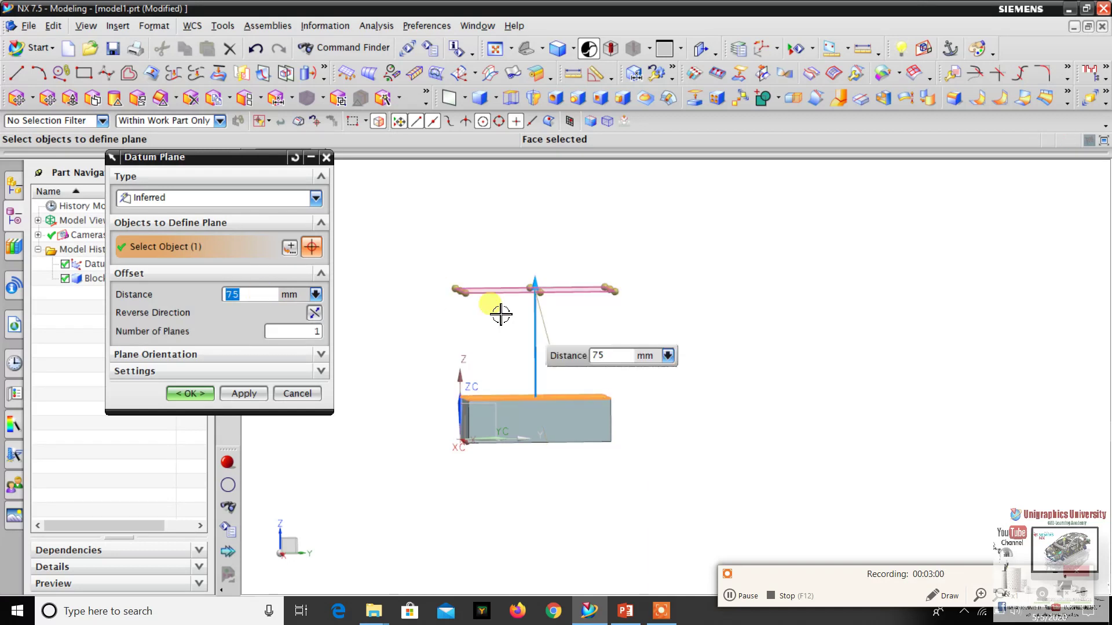
pyautogui.scroll(3, 509, 399)
pyautogui.moveTo(492, 410); pyautogui.dragTo(521, 427, button='middle')
pyautogui.scroll(2, 497, 362)
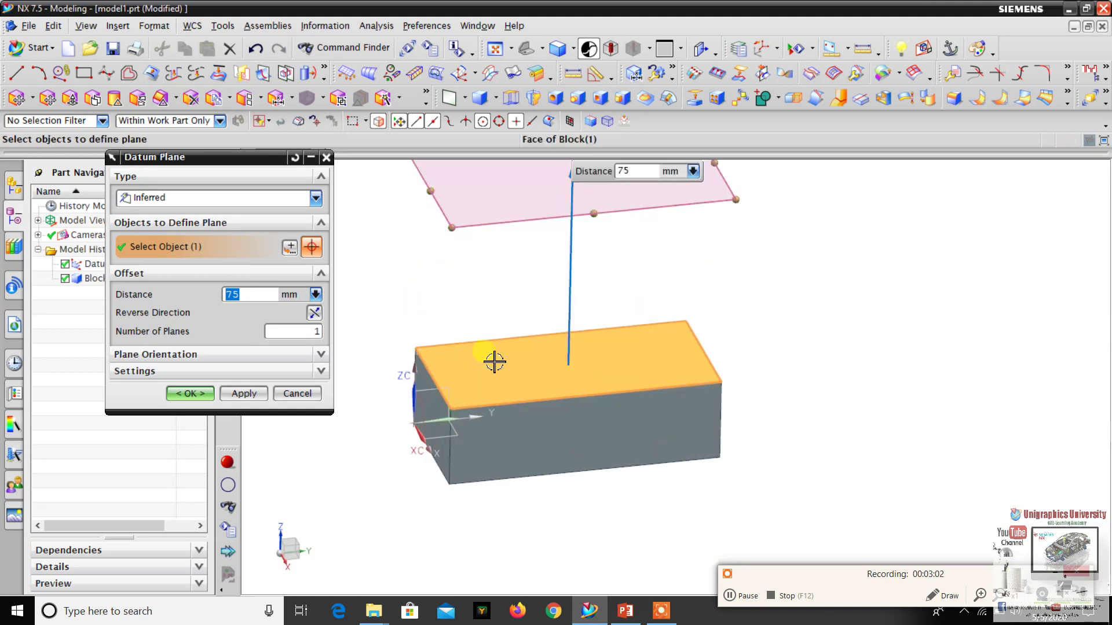
pyautogui.scroll(-1, 363, 369)
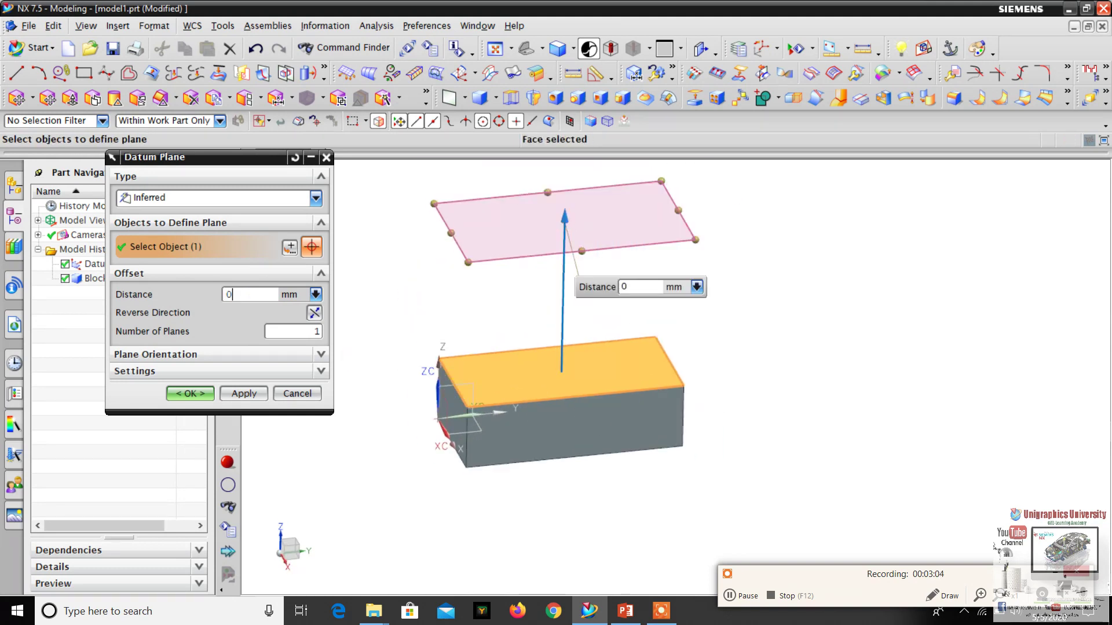
pyautogui.press('Return')
pyautogui.scroll(3, 459, 380)
pyautogui.scroll(-1, 551, 366)
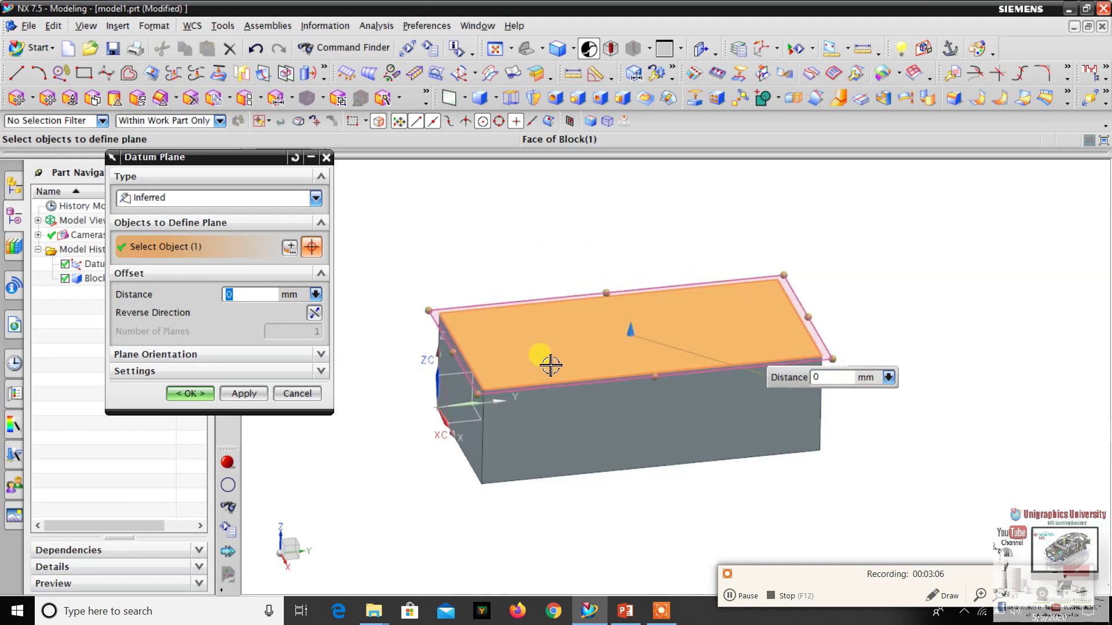
pyautogui.scroll(-2, 551, 365)
pyautogui.moveTo(602, 347); pyautogui.dragTo(631, 263, button='middle')
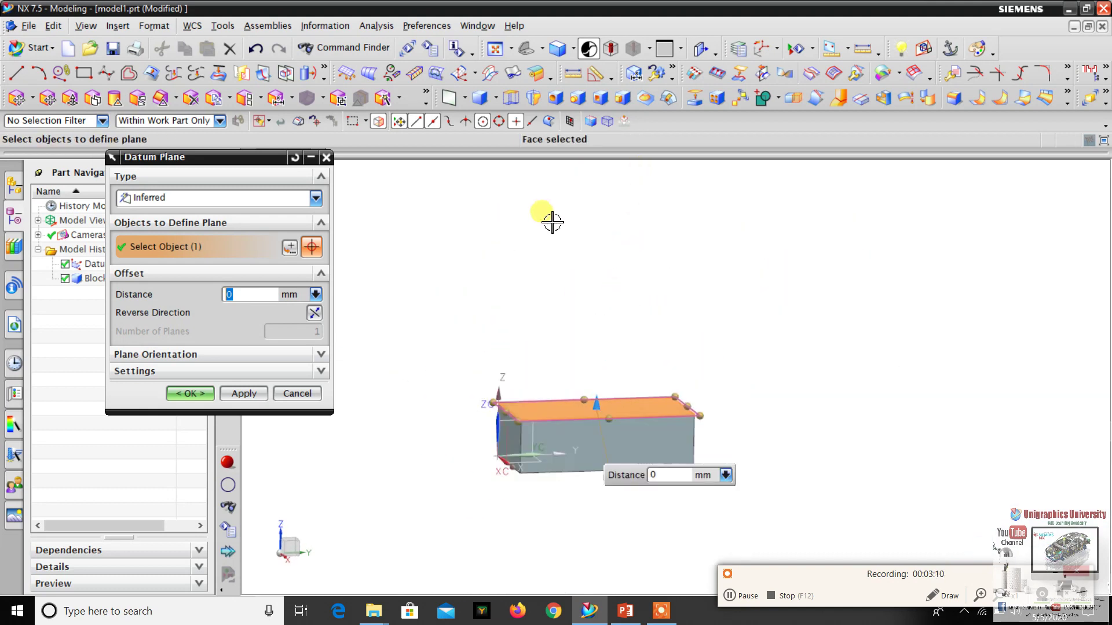
pyautogui.scroll(-4, 585, 273)
pyautogui.scroll(4, 585, 273)
pyautogui.scroll(-2, 591, 265)
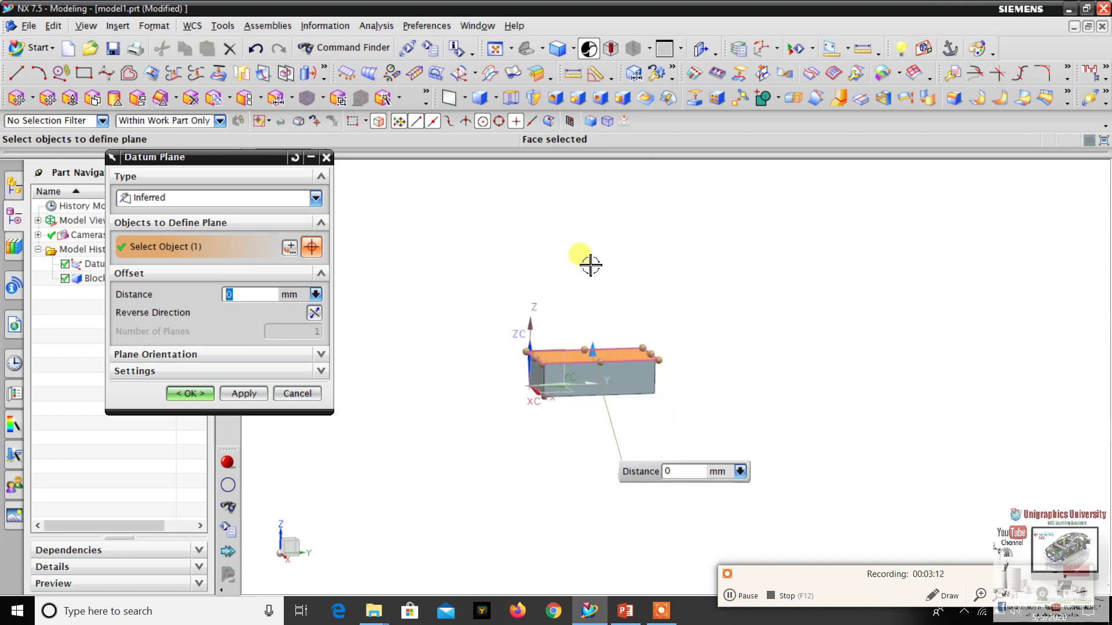
pyautogui.scroll(4, 588, 268)
pyautogui.scroll(-3, 595, 284)
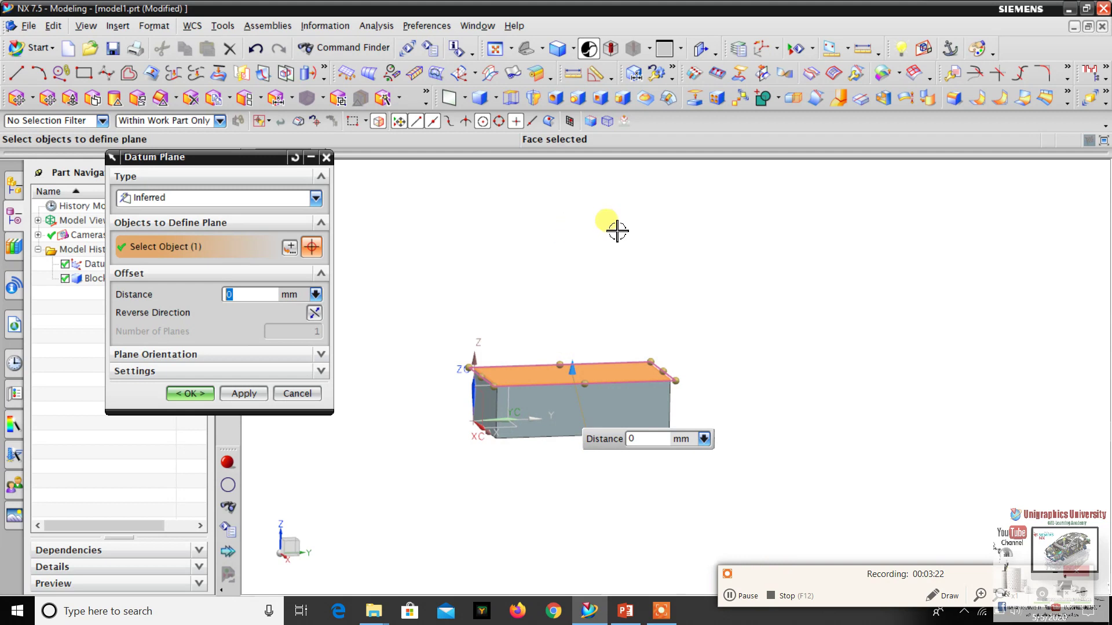
pyautogui.scroll(-1, 620, 261)
pyautogui.scroll(3, 632, 272)
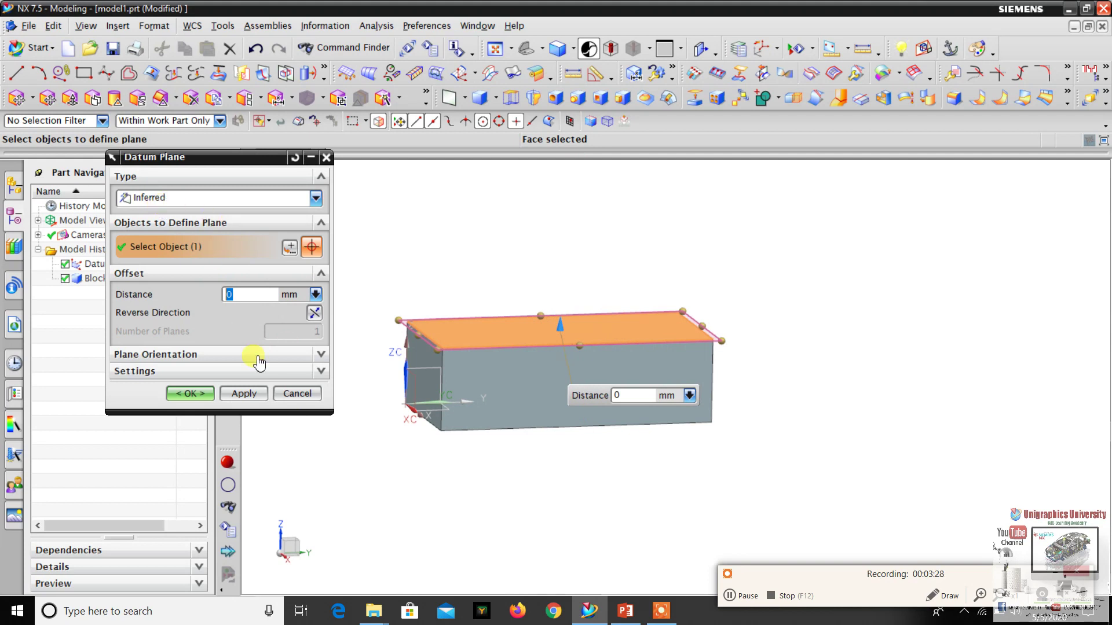
pyautogui.click(449, 97)
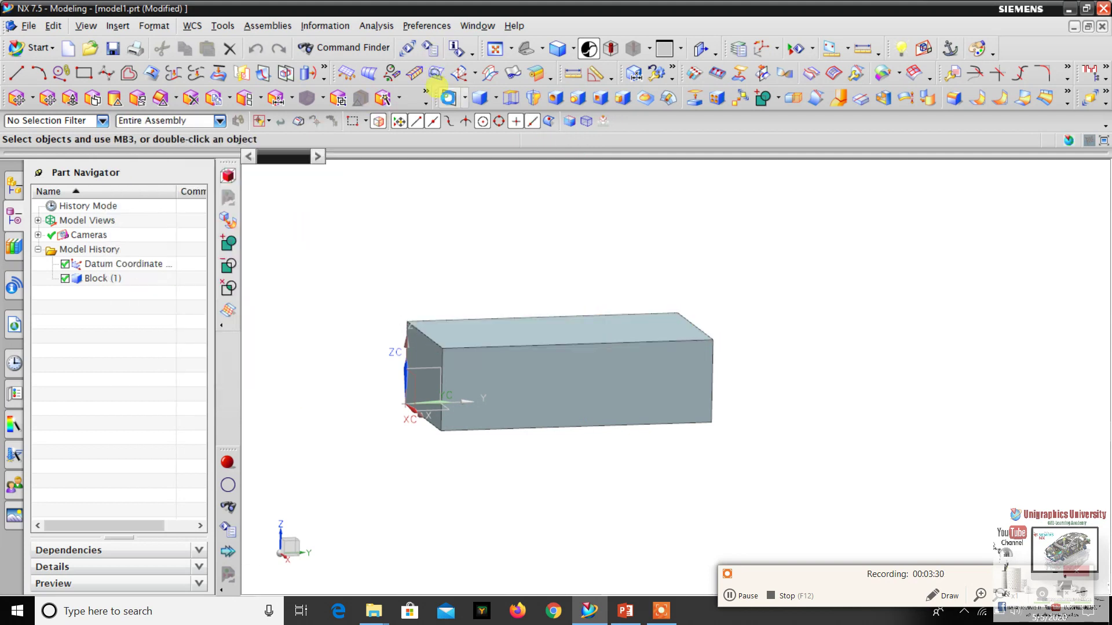
pyautogui.click(449, 98)
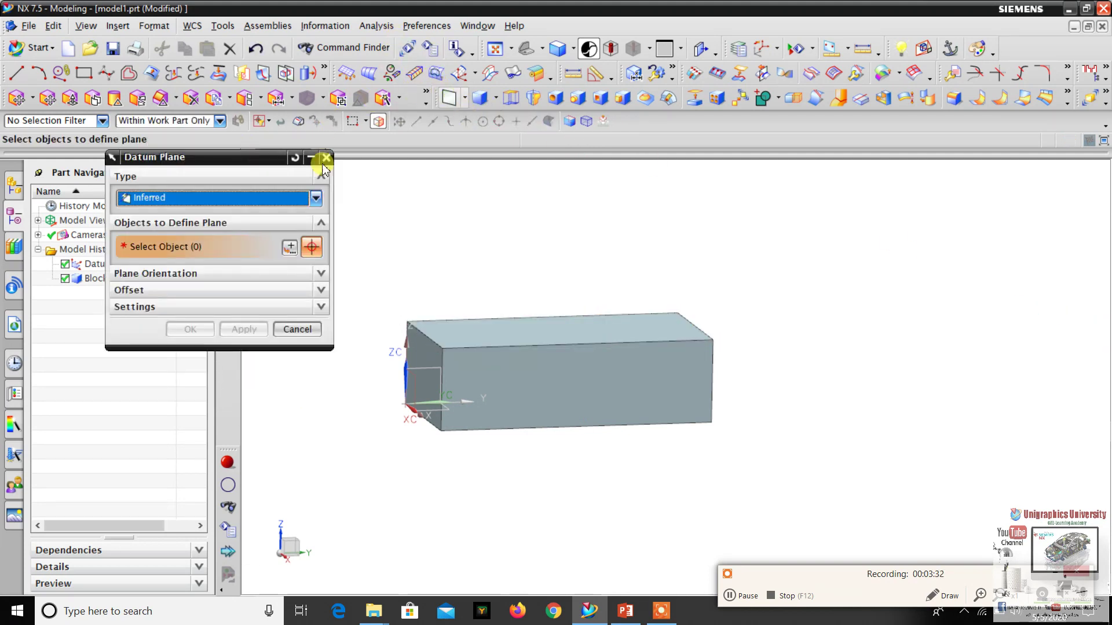
pyautogui.click(328, 158)
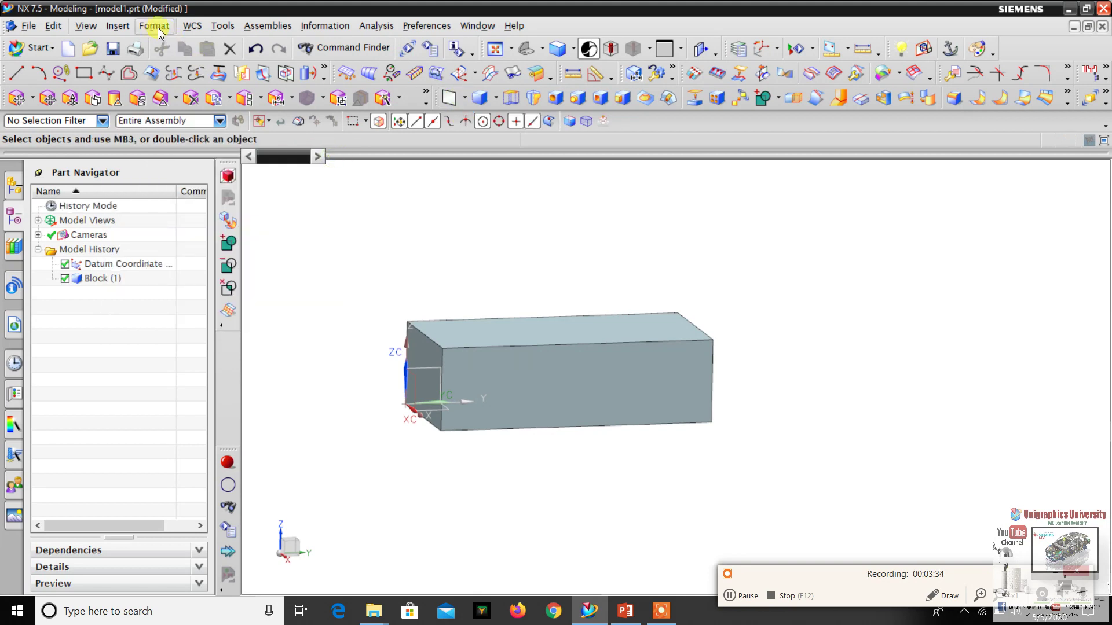
# Create an Inferred datum plane offset 100 mm above the block's top face.
pyautogui.click(466, 99)
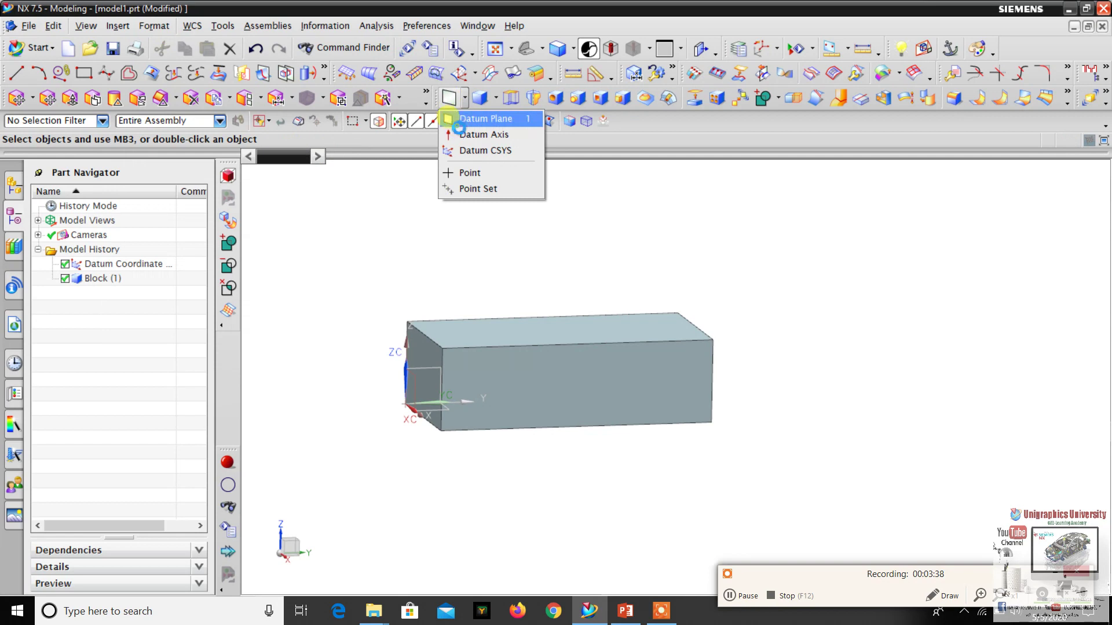
pyautogui.click(457, 120)
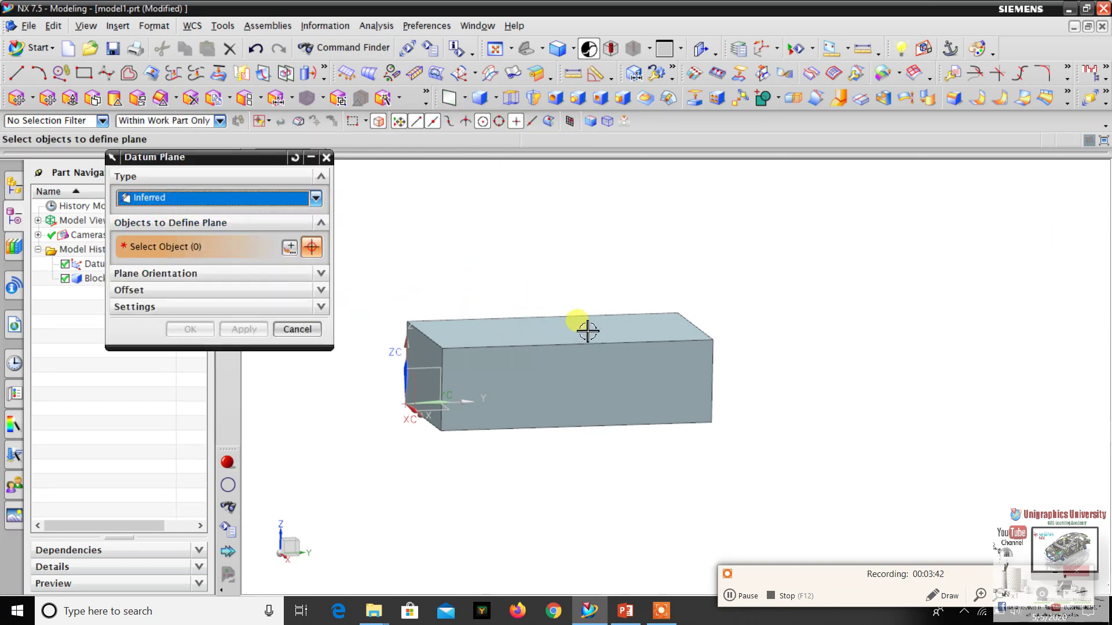
pyautogui.click(513, 322)
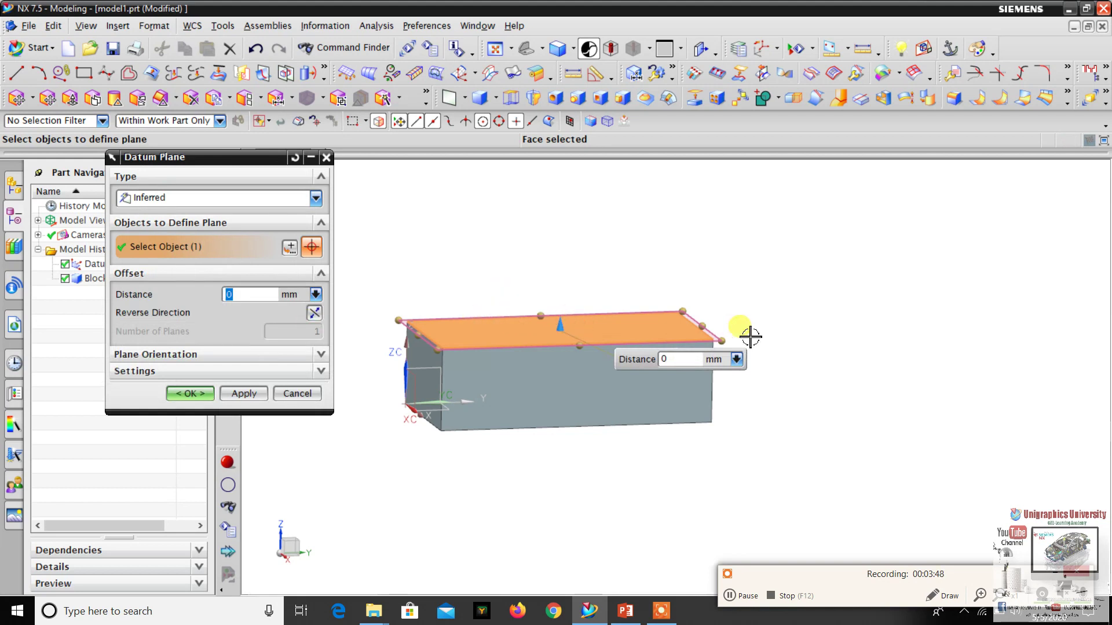
pyautogui.press('Return')
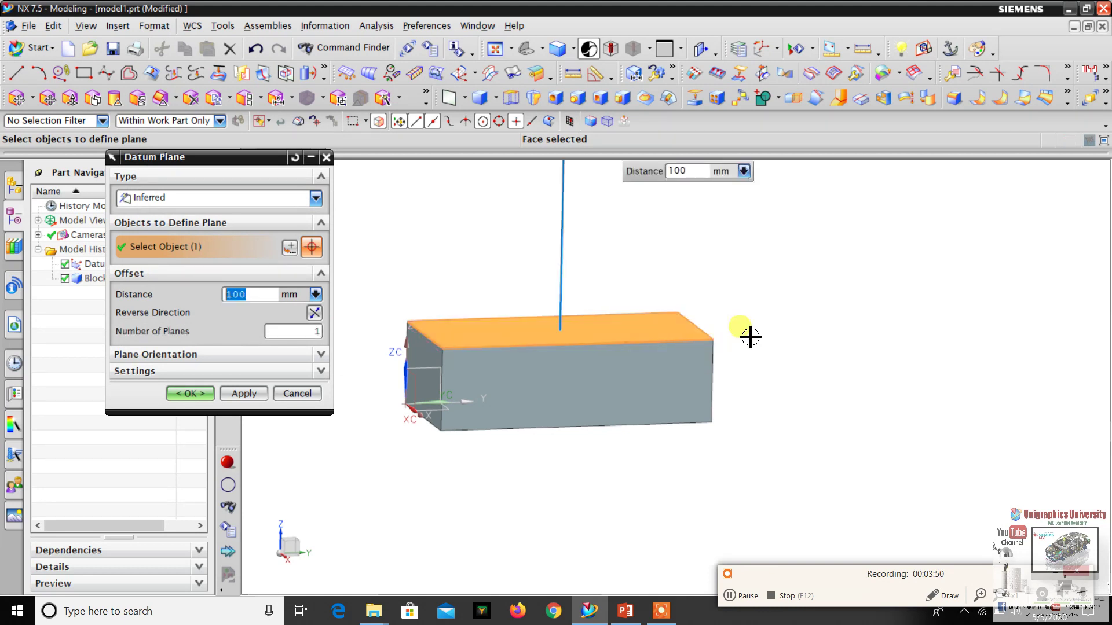
pyautogui.scroll(-3, 638, 330)
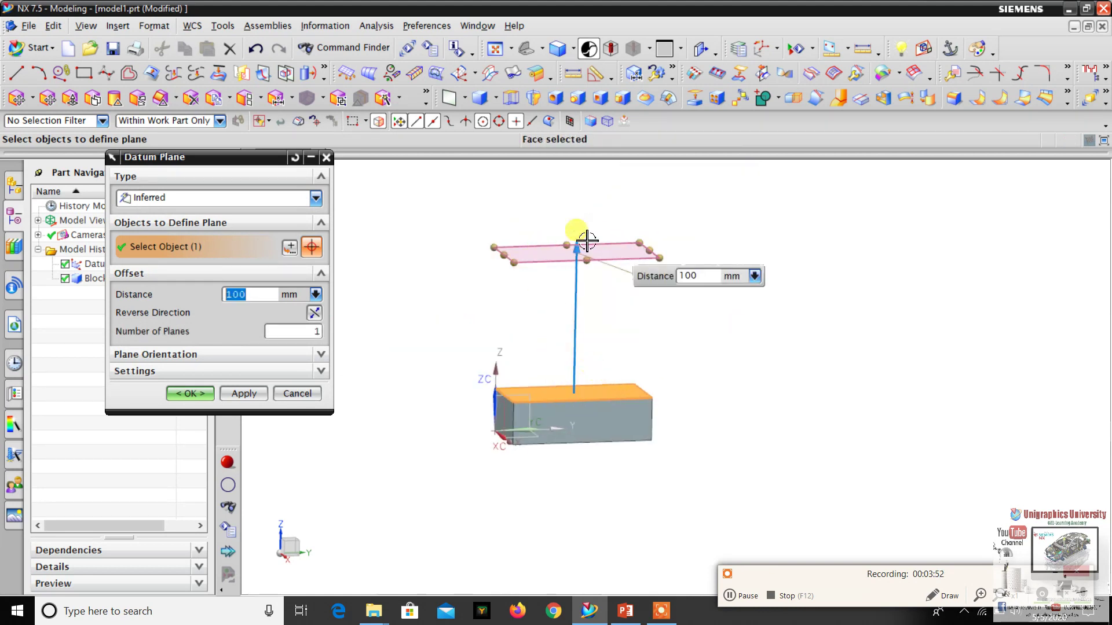
pyautogui.scroll(2, 577, 242)
pyautogui.click(197, 393)
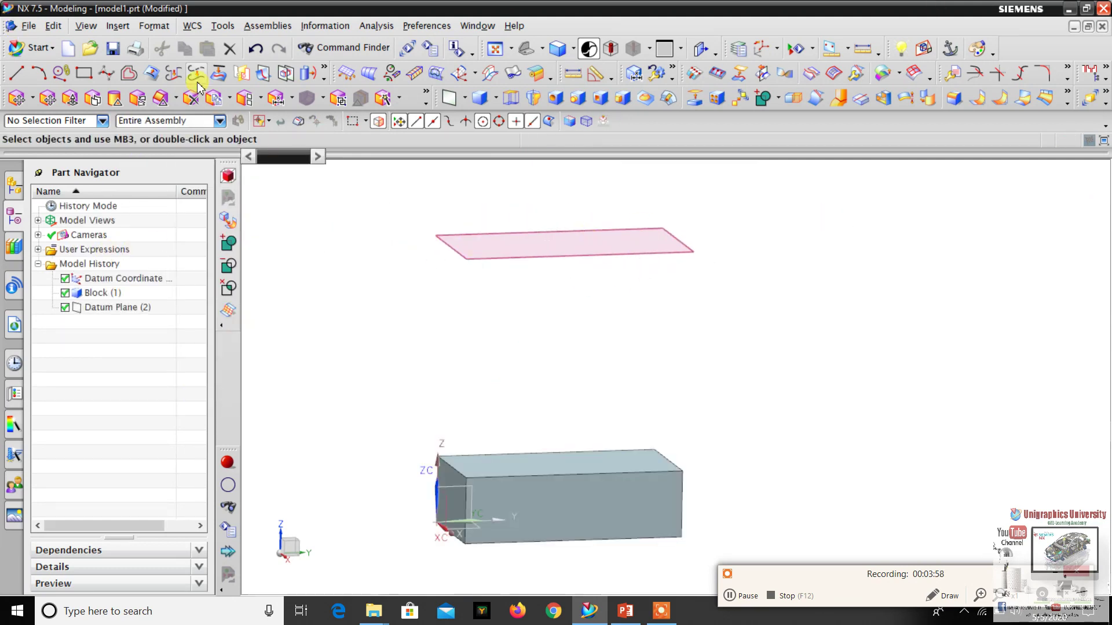
# Create a sketch in the task environment on the datum plane above the block.
pyautogui.click(118, 27)
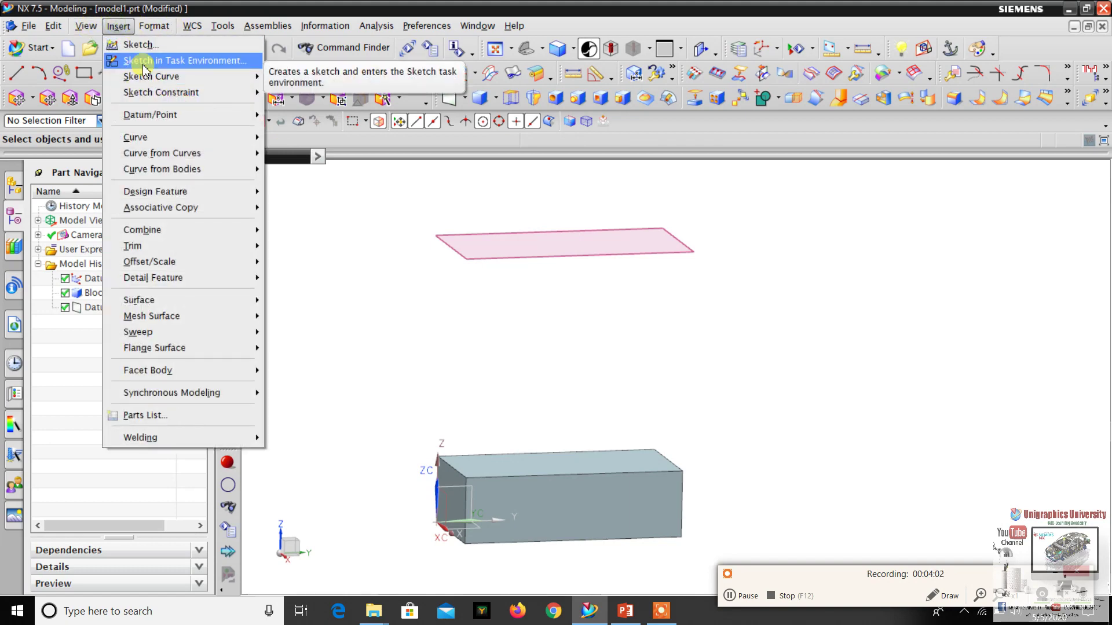
pyautogui.click(144, 63)
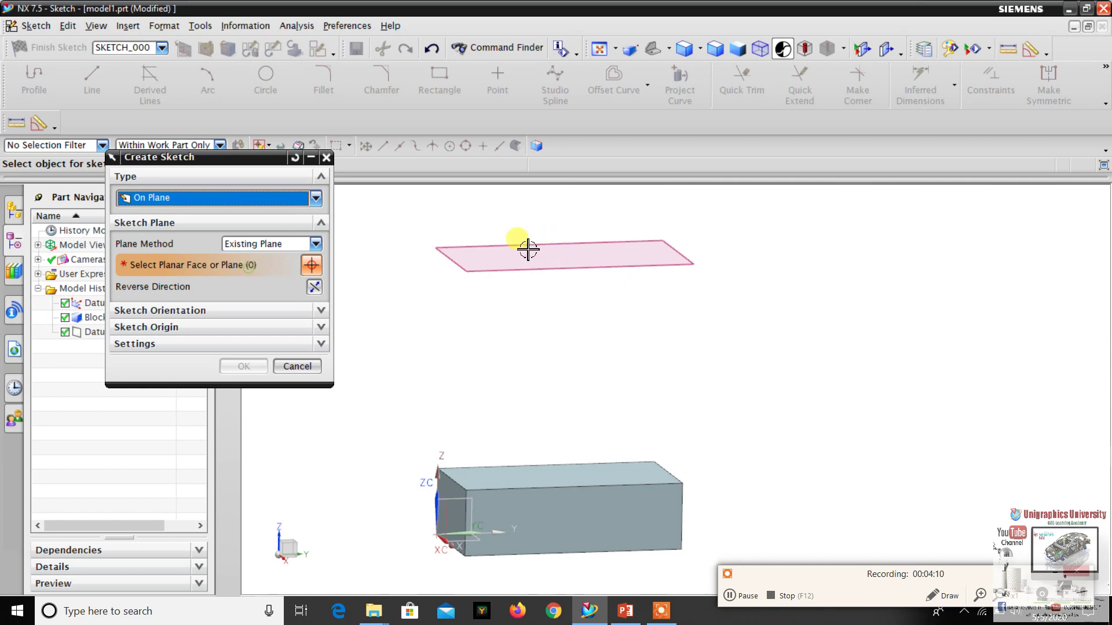
pyautogui.click(598, 253)
pyautogui.click(244, 367)
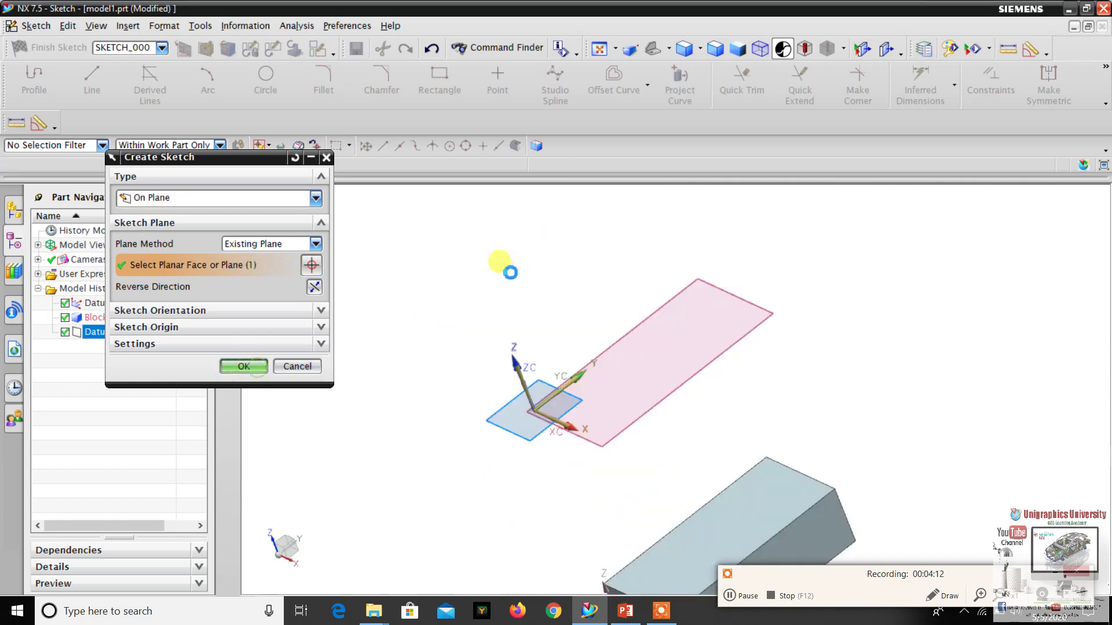
# Sketch a circle about 32 mm in diameter, centred about 24 mm along X and 60 mm along Y from the origin.
pyautogui.scroll(5, 485, 284)
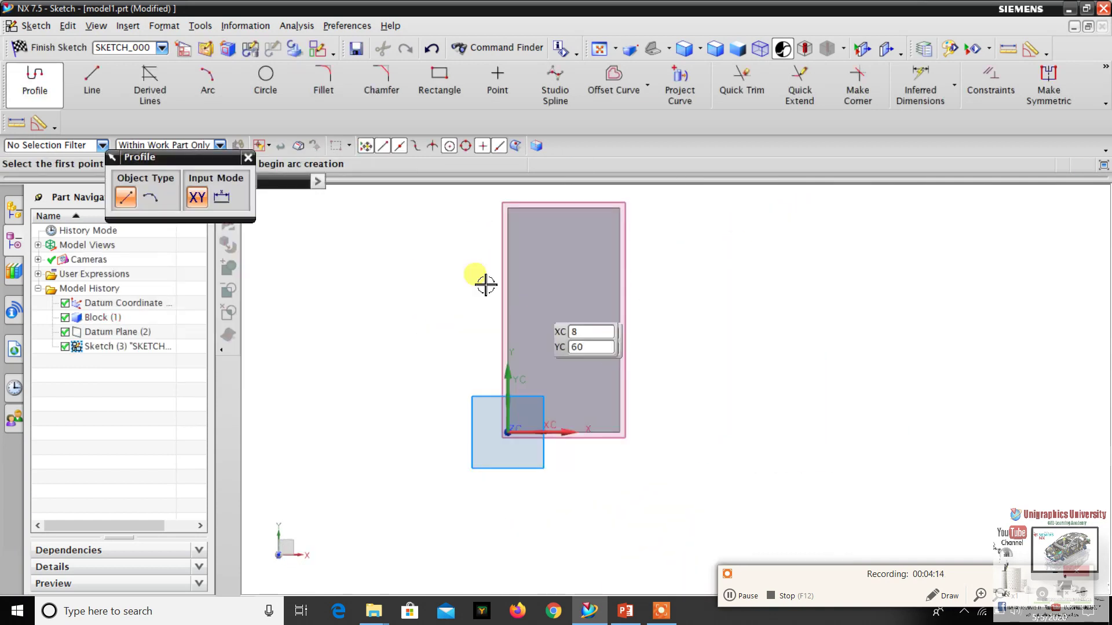
pyautogui.click(273, 94)
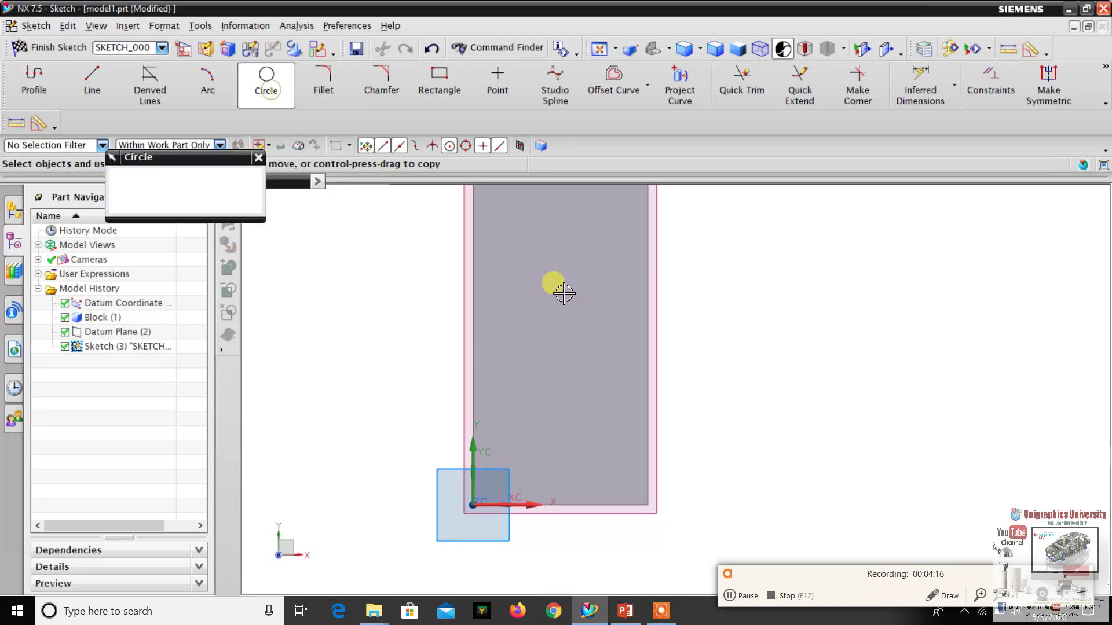
pyautogui.click(556, 296)
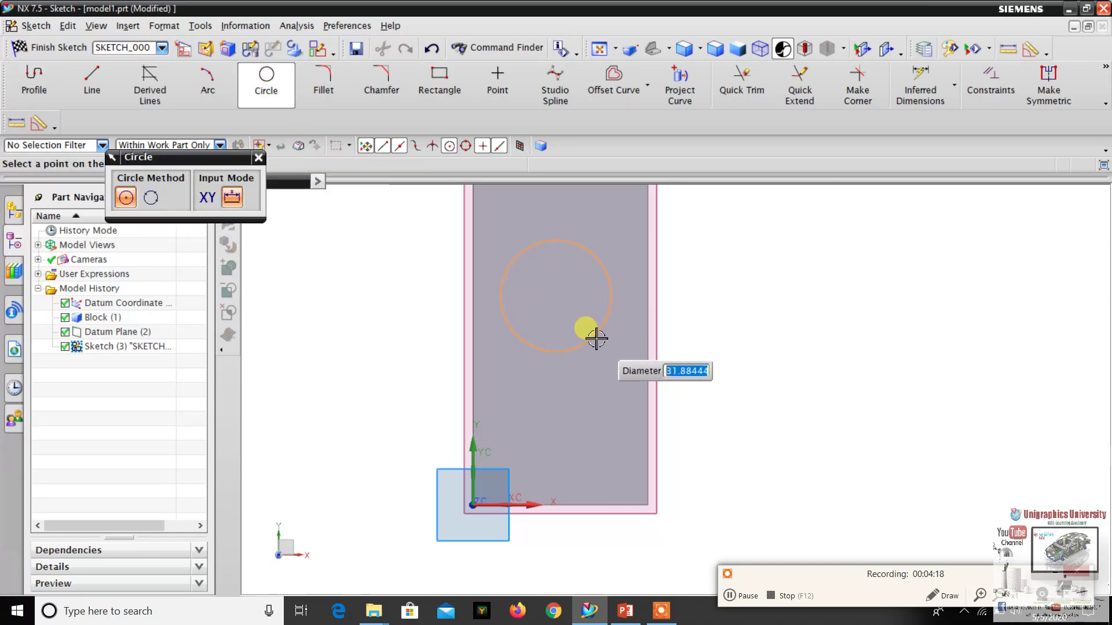
pyautogui.click(597, 336)
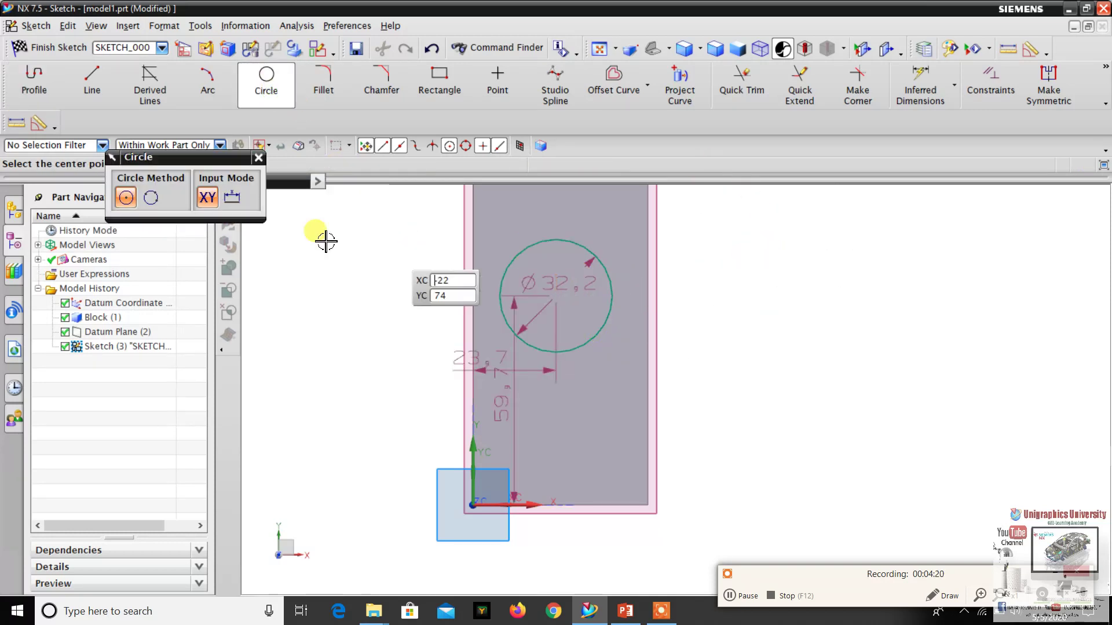
pyautogui.click(258, 158)
pyautogui.scroll(1, 562, 285)
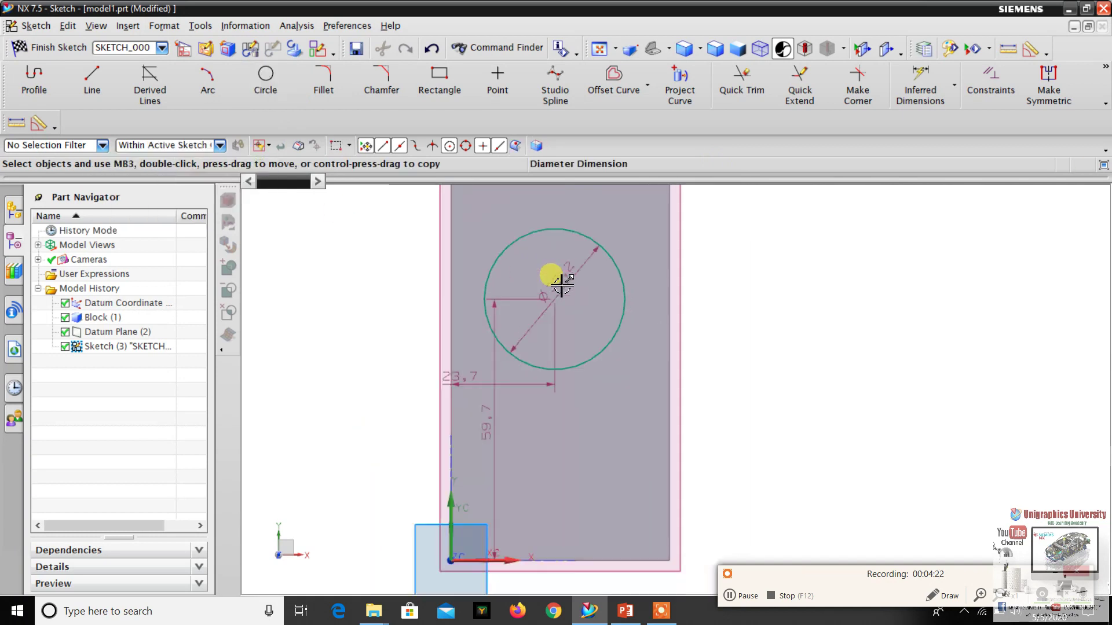
# Finish the circle sketch and return to the 3D model.
pyautogui.scroll(-2, 573, 283)
pyautogui.scroll(2, 588, 275)
pyautogui.scroll(-4, 591, 272)
pyautogui.rightClick(451, 269)
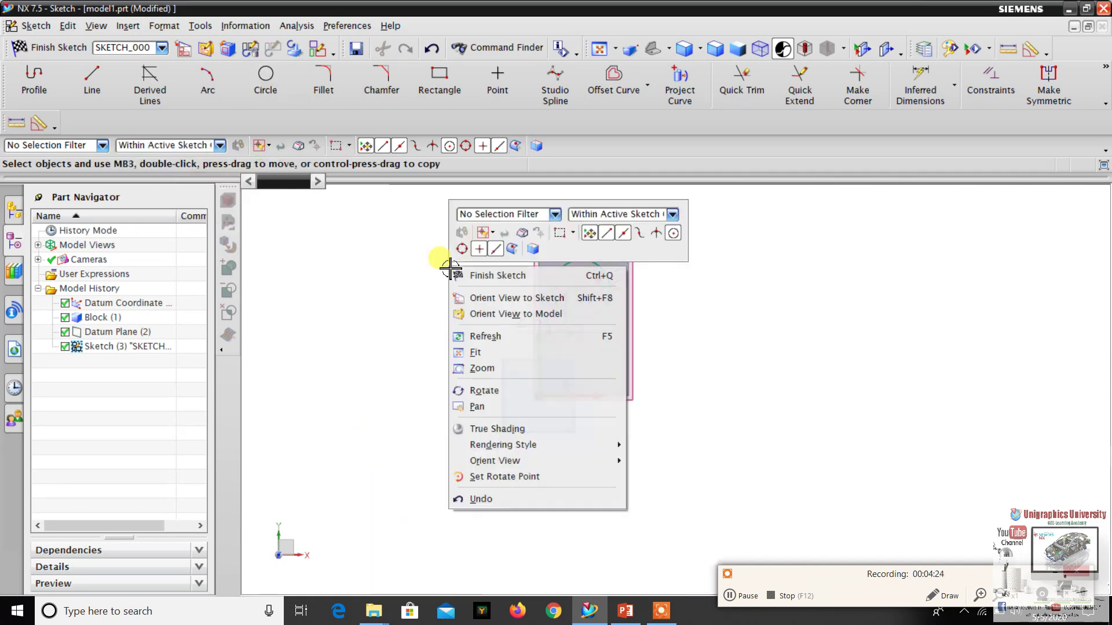
pyautogui.click(462, 278)
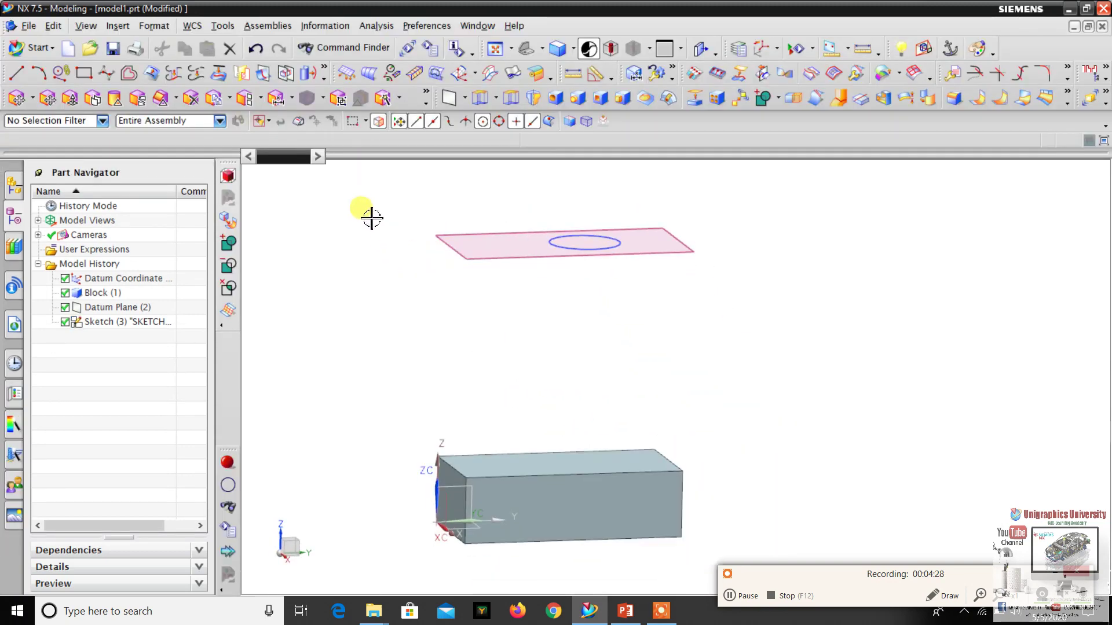
# Examine the sketched circle on the datum plane above the block.
pyautogui.scroll(-3, 528, 223)
pyautogui.scroll(4, 547, 230)
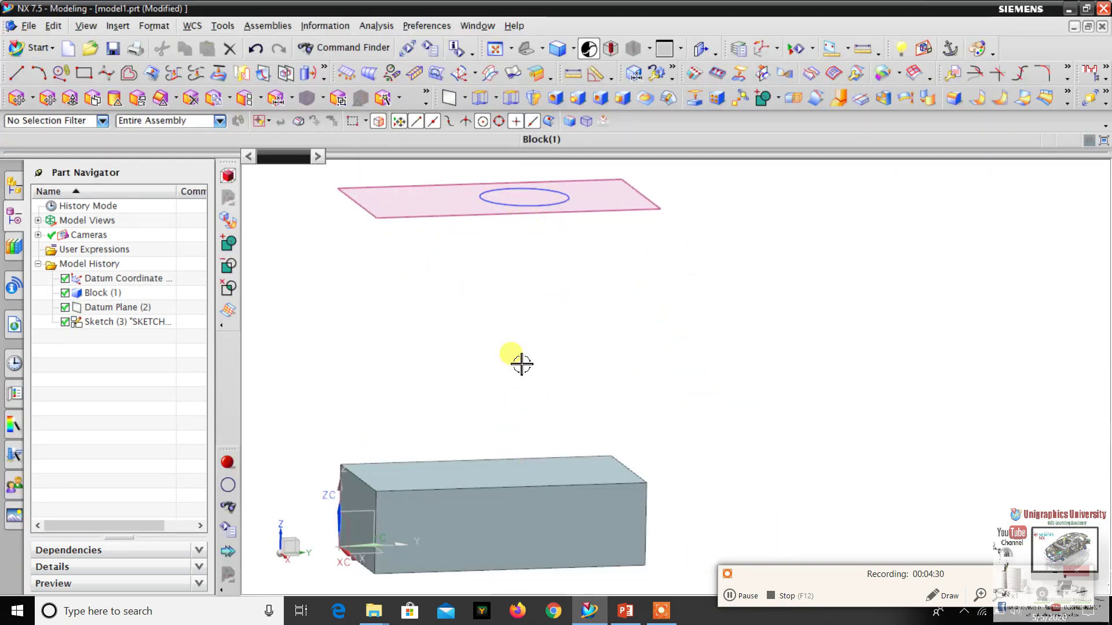
pyautogui.scroll(-2, 527, 206)
pyautogui.scroll(4, 494, 235)
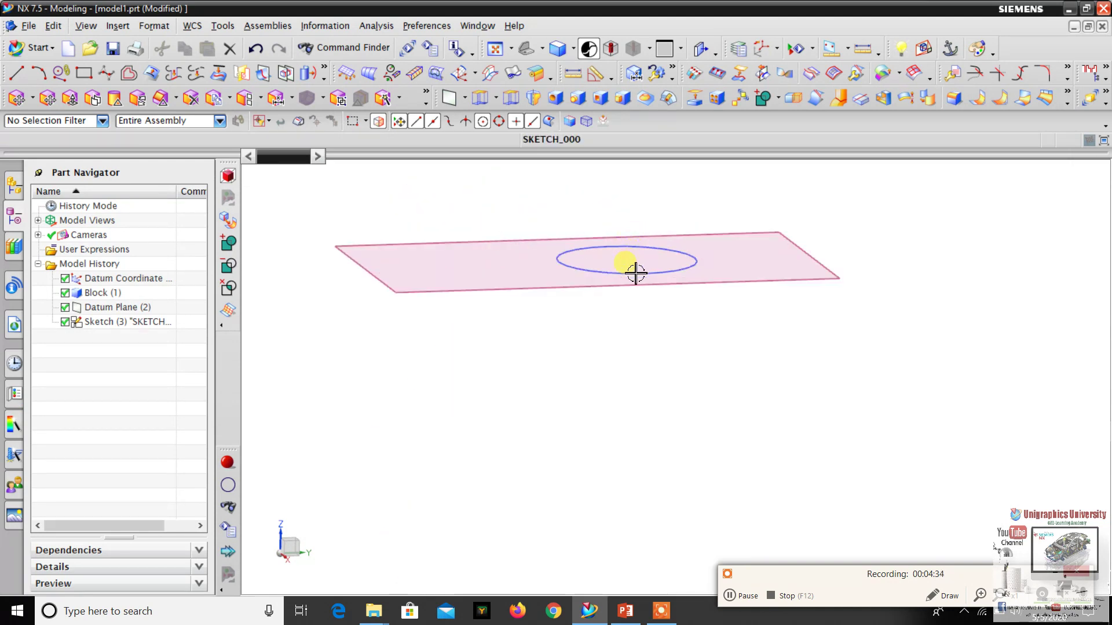
pyautogui.scroll(-2, 667, 294)
pyautogui.scroll(2, 642, 280)
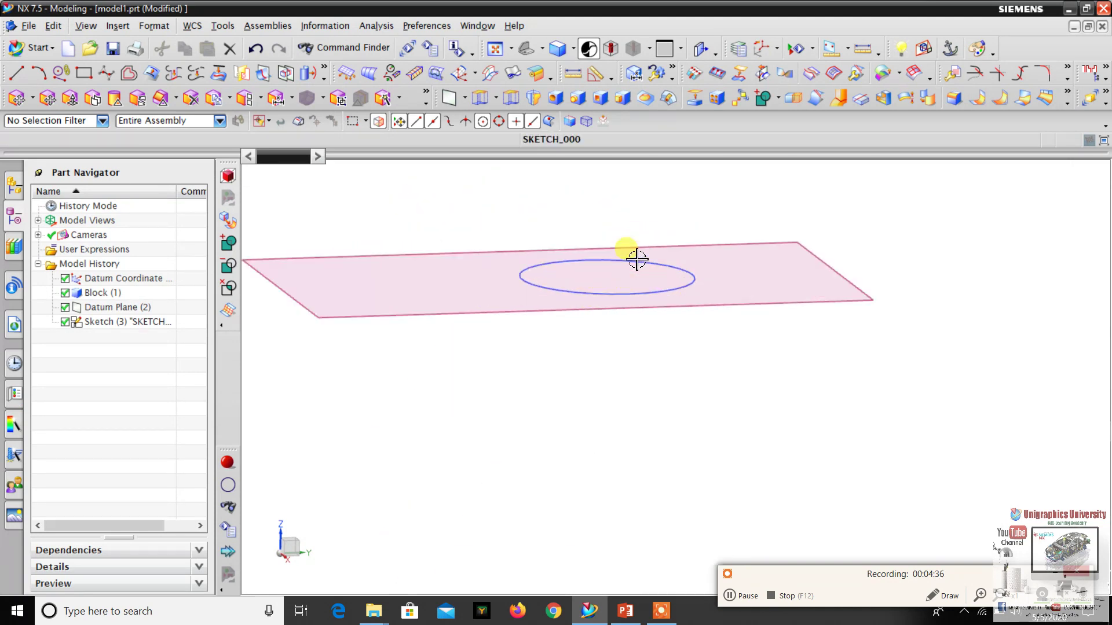
pyautogui.scroll(-2, 638, 259)
pyautogui.scroll(2, 576, 288)
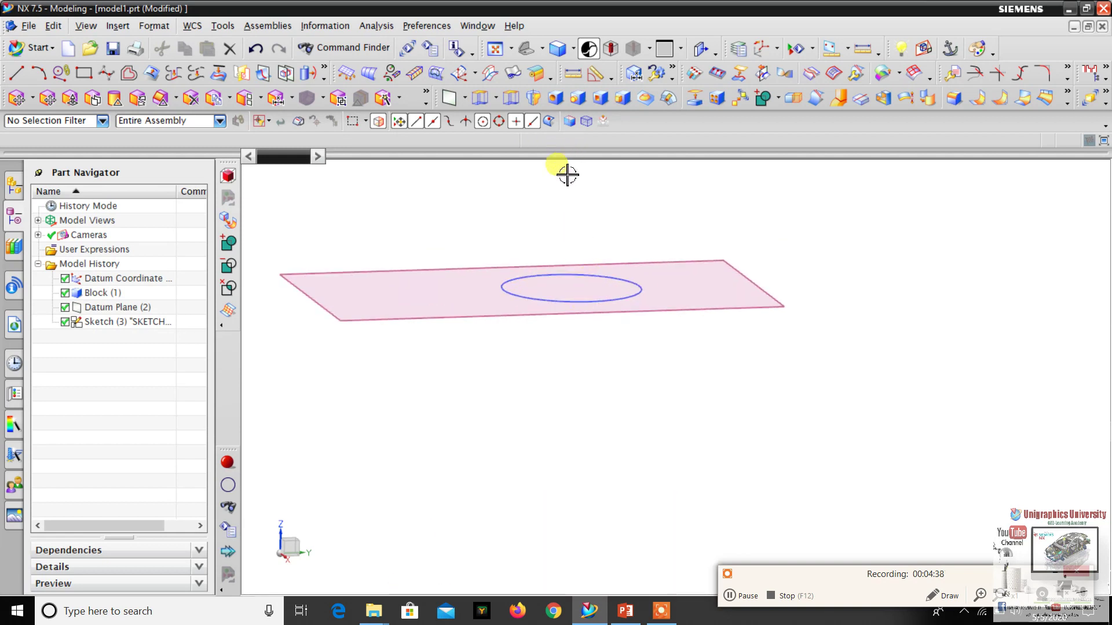
# Extrude the sketched circle upward from the datum plane, from 0 mm to 50 mm, with the Boolean option on Inferred.
pyautogui.click(479, 102)
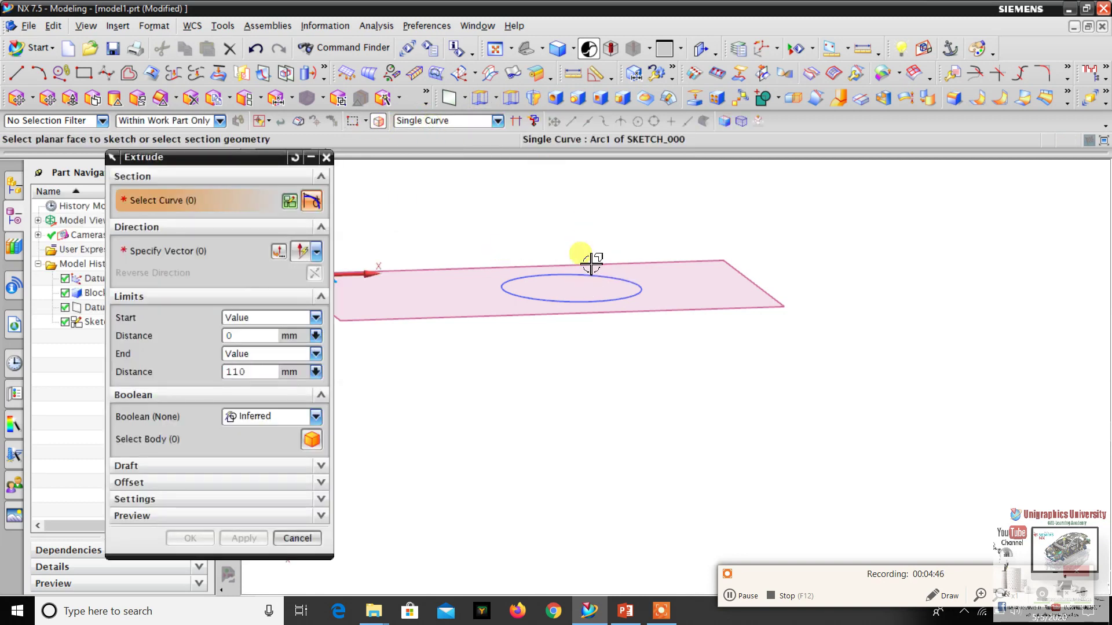
pyautogui.scroll(-2, 543, 287)
pyautogui.click(548, 270)
pyautogui.scroll(4, 620, 293)
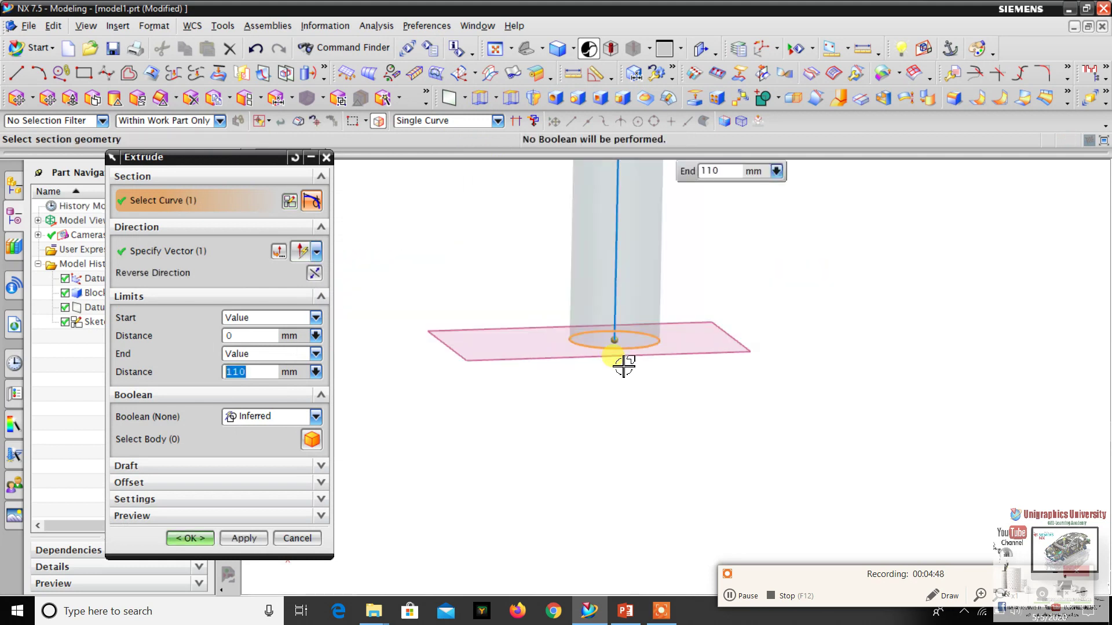
pyautogui.scroll(-1, 634, 311)
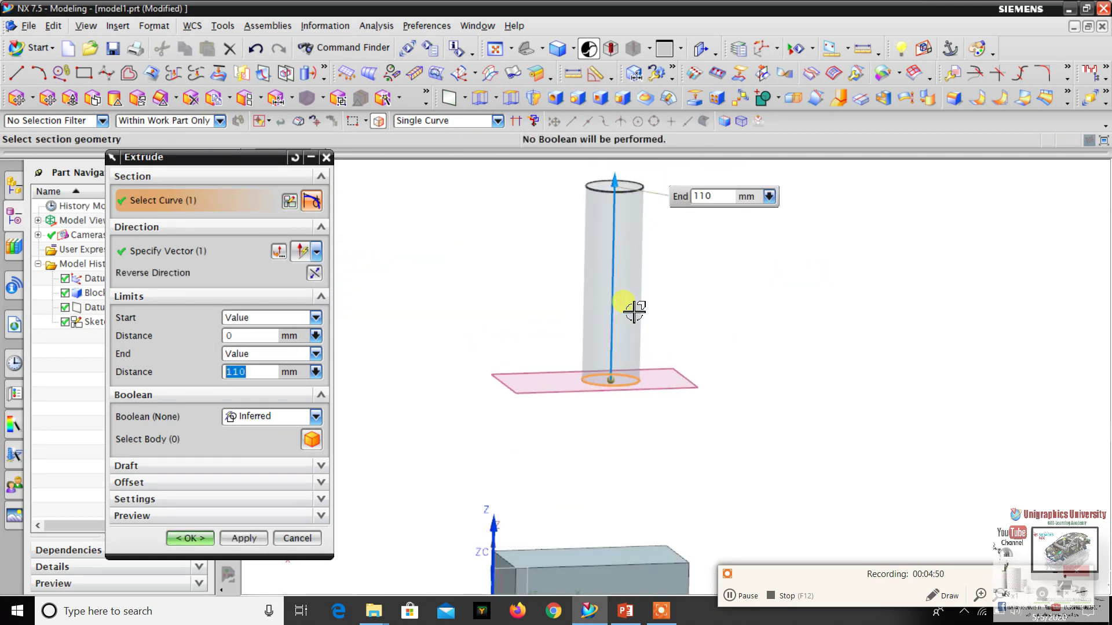
pyautogui.press('Return')
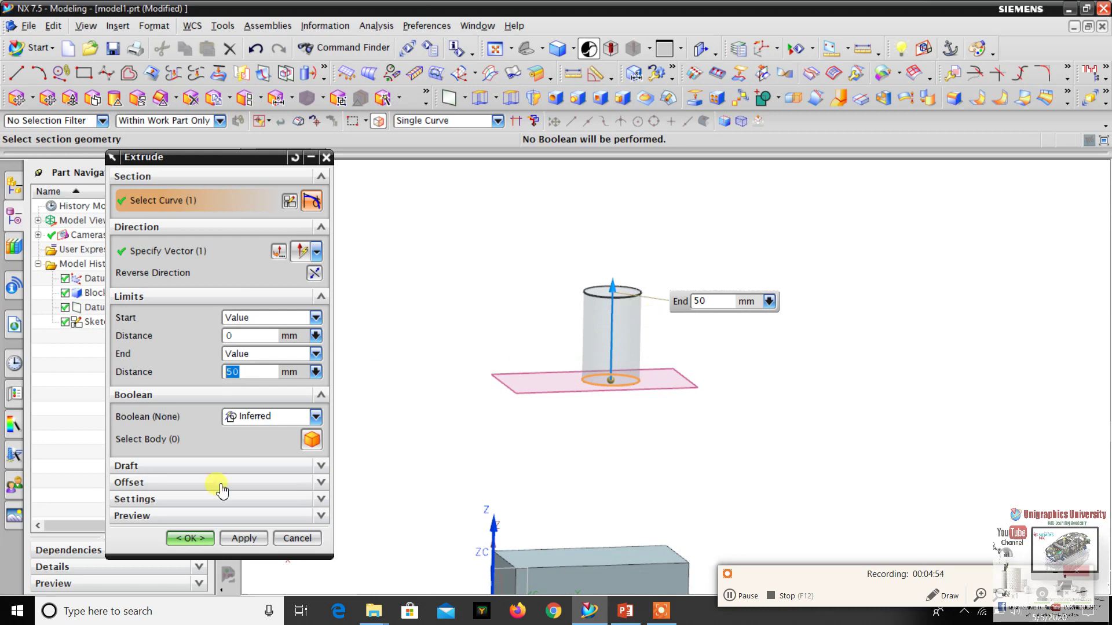
pyautogui.click(203, 534)
pyautogui.keyDown('shift'); pyautogui.moveTo(608, 370); pyautogui.dragTo(603, 290, button='middle'); pyautogui.keyUp('shift')
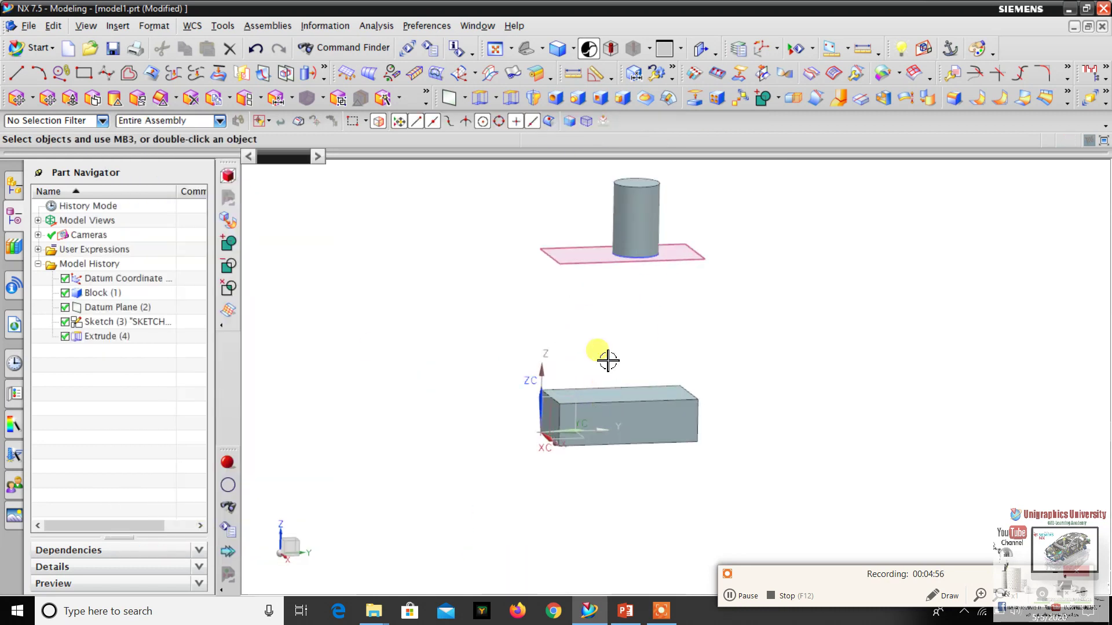
pyautogui.scroll(-3, 519, 189)
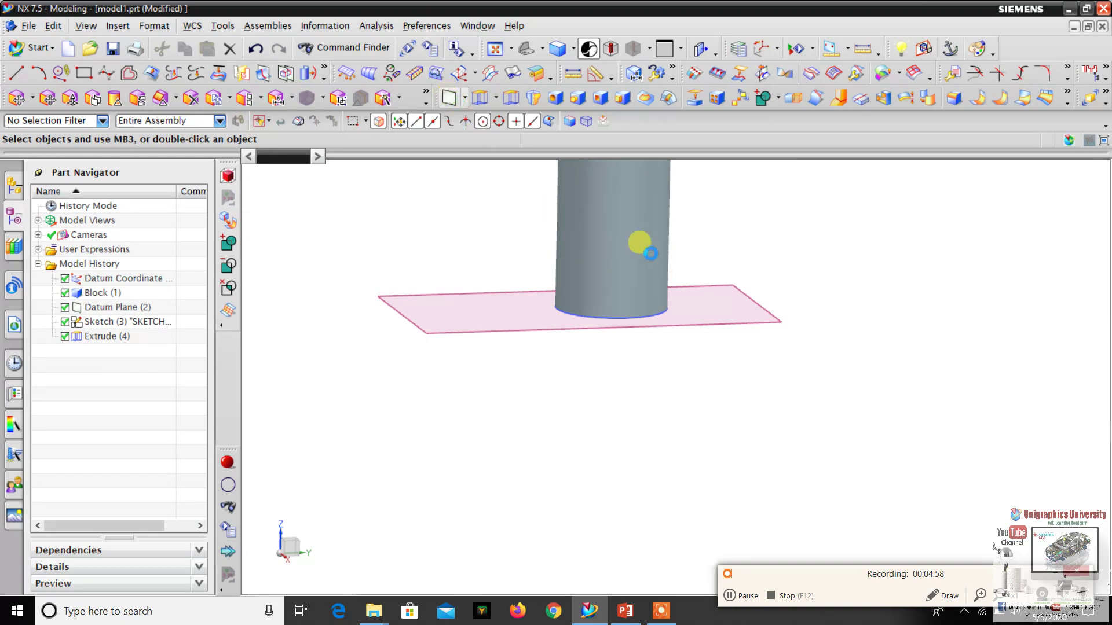
# Start a new datum plane and set its type to At Angle.
pyautogui.hotkey('ctrl', 'shift', 'd')
pyautogui.scroll(4, 588, 268)
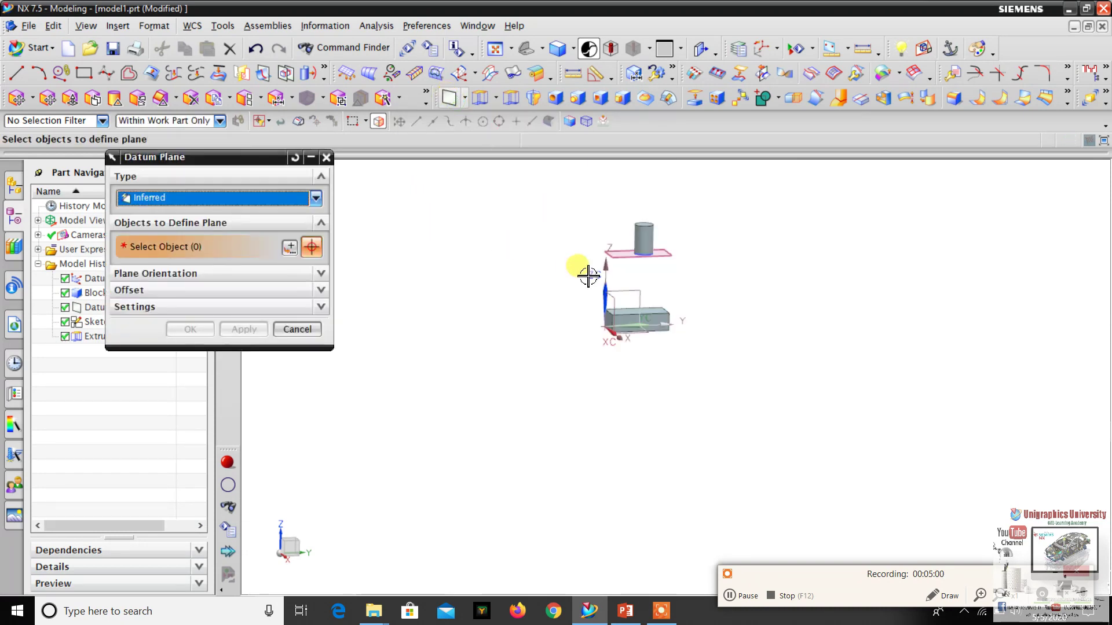
pyautogui.scroll(-5, 405, 331)
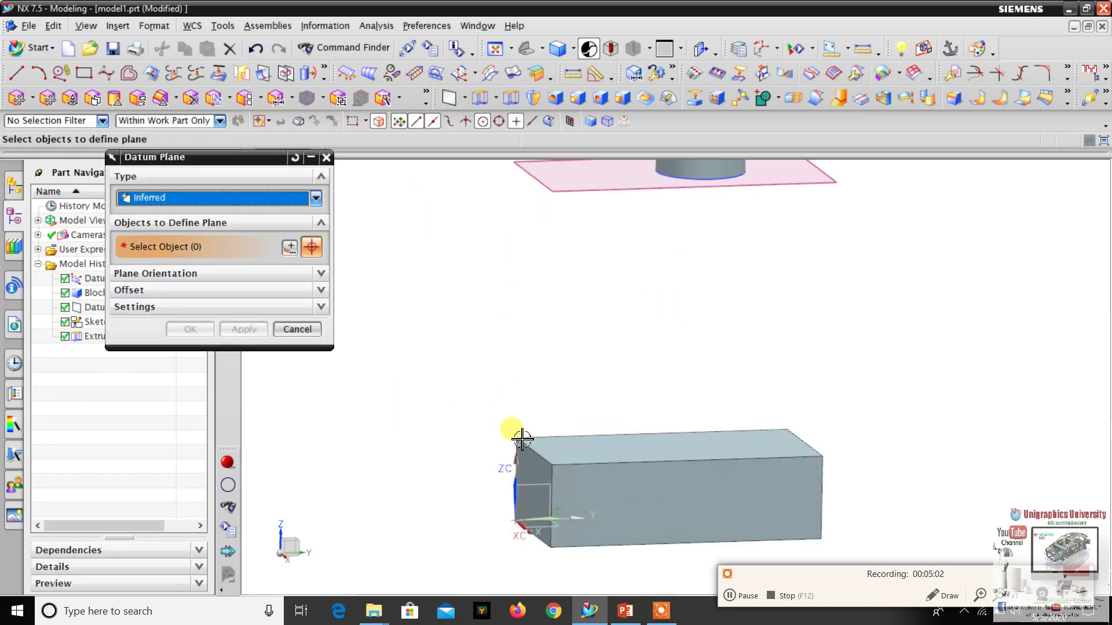
pyautogui.scroll(3, 616, 438)
pyautogui.scroll(-2, 637, 425)
pyautogui.scroll(2, 645, 430)
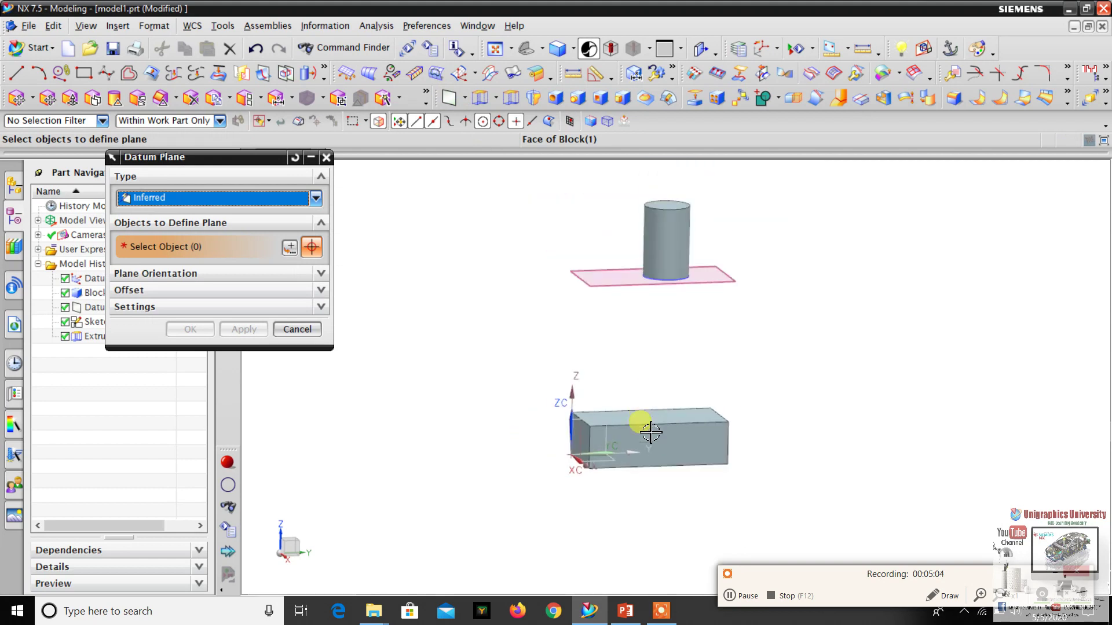
pyautogui.scroll(-2, 649, 420)
pyautogui.scroll(3, 648, 365)
pyautogui.scroll(-2, 652, 342)
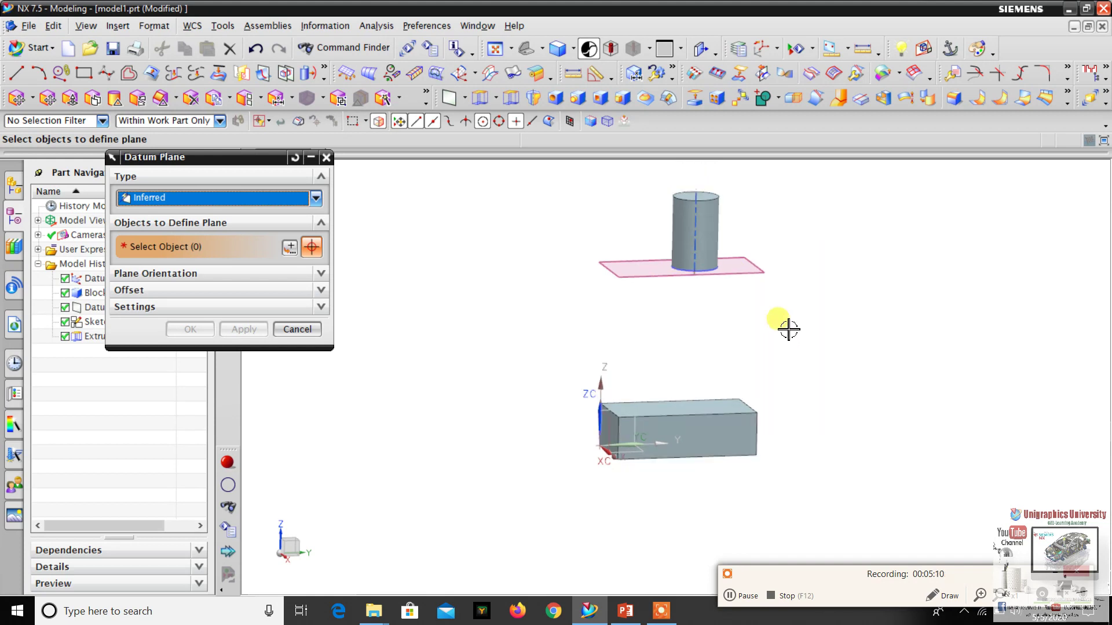
pyautogui.moveTo(787, 328); pyautogui.dragTo(721, 296, button='middle')
pyautogui.scroll(2, 721, 296)
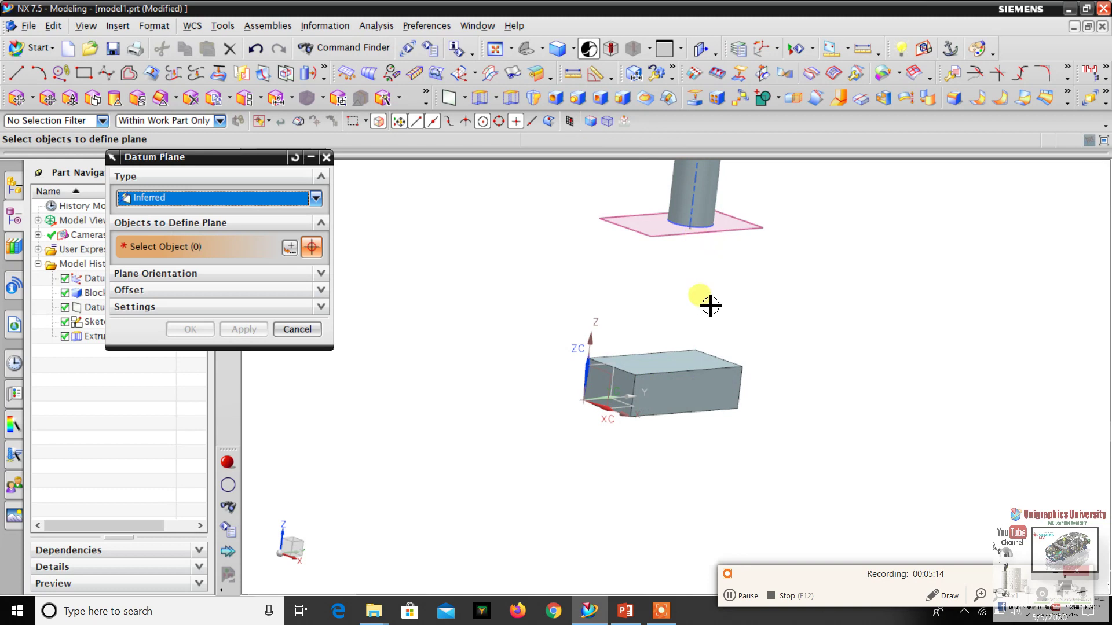
pyautogui.keyDown('shift'); pyautogui.moveTo(708, 210); pyautogui.dragTo(659, 241, button='middle'); pyautogui.keyUp('shift')
pyautogui.scroll(2, 683, 264)
pyautogui.scroll(-3, 660, 241)
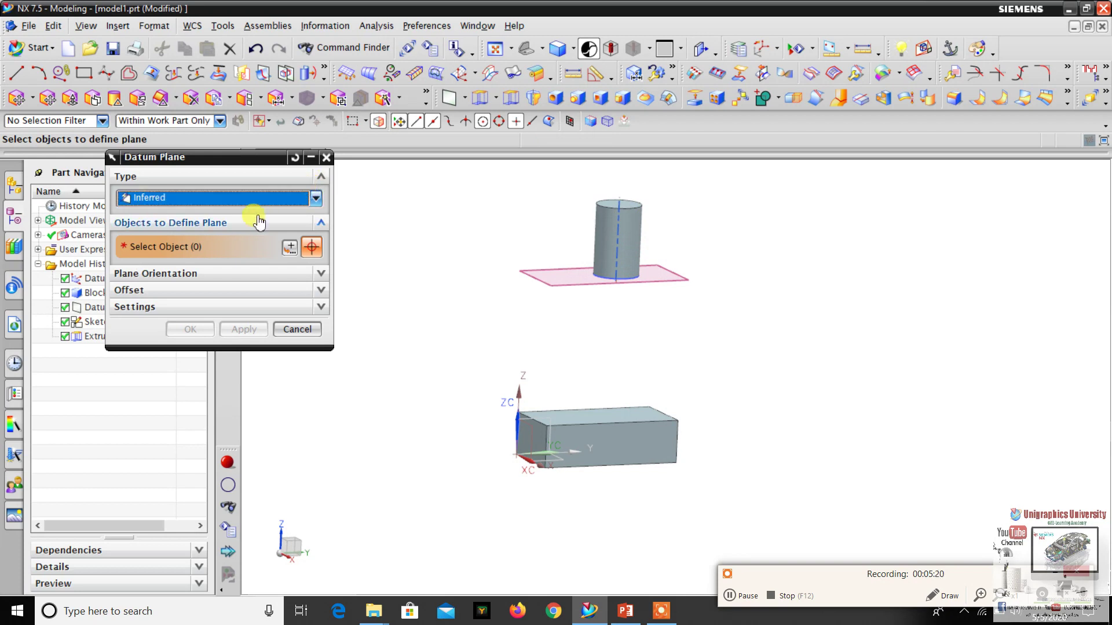
pyautogui.click(226, 203)
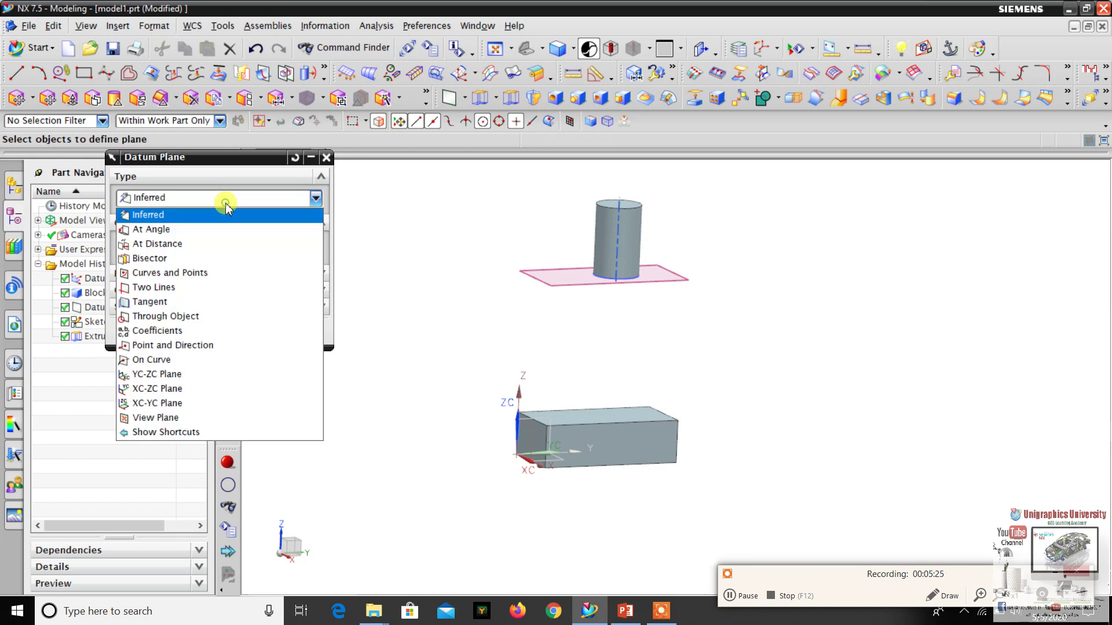
pyautogui.click(205, 230)
# Examine the block in the right view and from an oblique angle that exposes its +Y end face.
pyautogui.scroll(4, 504, 284)
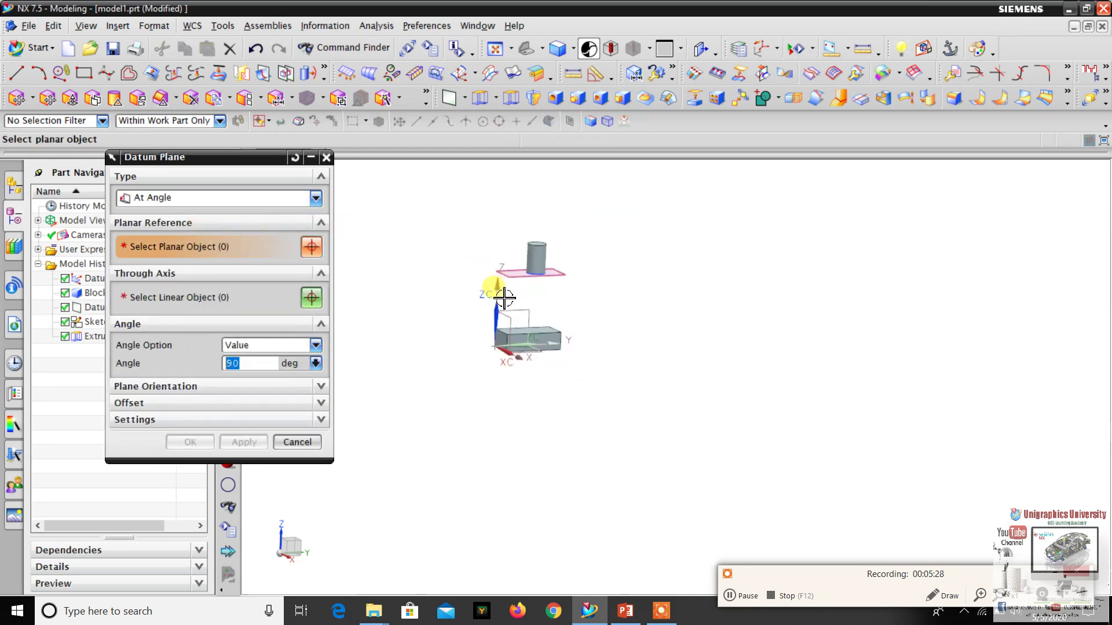
pyautogui.scroll(-3, 484, 315)
pyautogui.scroll(3, 525, 296)
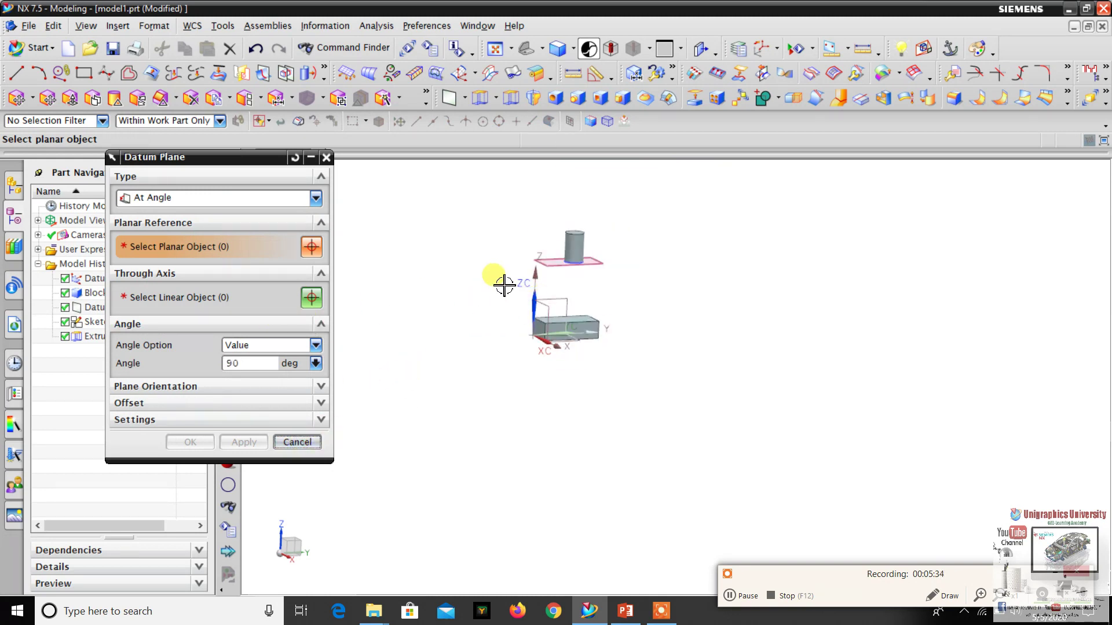
pyautogui.scroll(3, 559, 285)
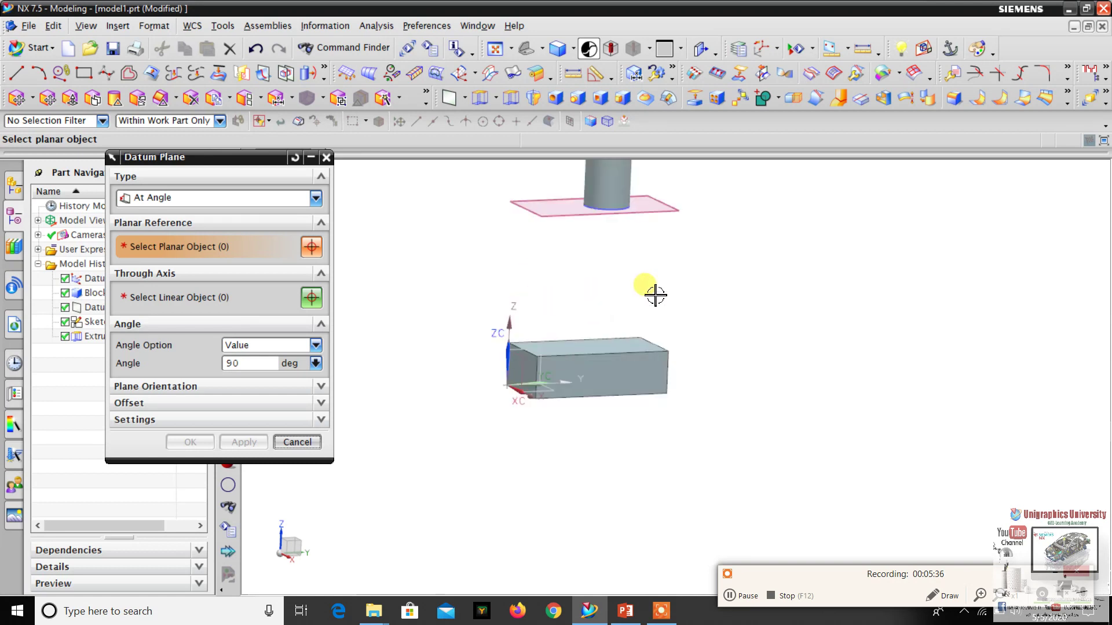
pyautogui.hotkey('ctrl', 'alt', 'r')
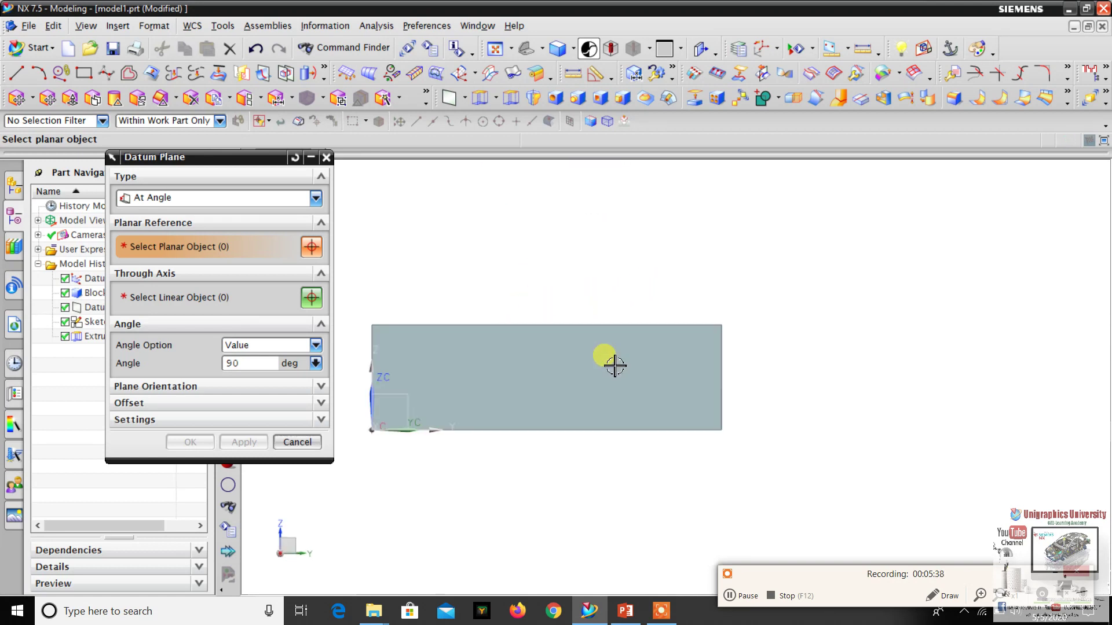
pyautogui.scroll(4, 673, 366)
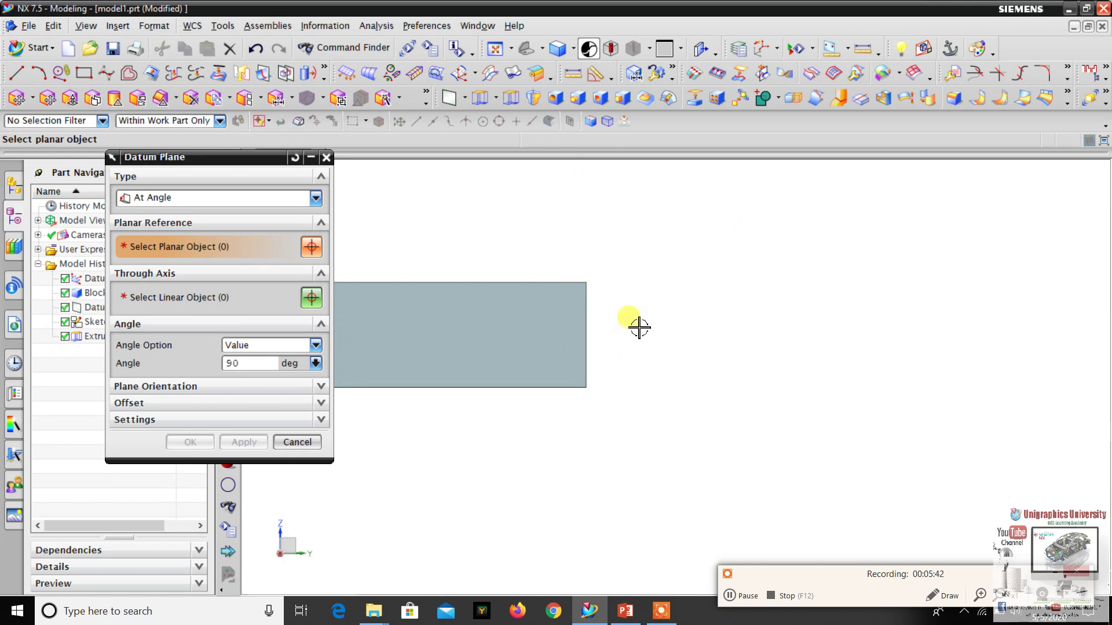
pyautogui.moveTo(596, 330); pyautogui.dragTo(605, 311, button='middle')
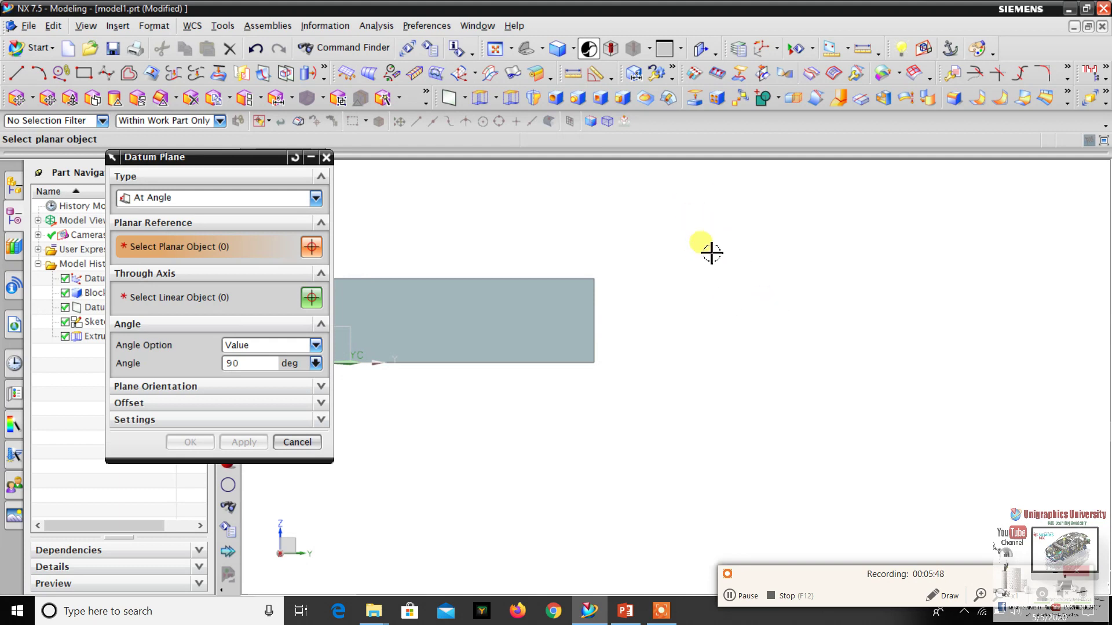
pyautogui.moveTo(711, 253); pyautogui.dragTo(620, 405, button='middle')
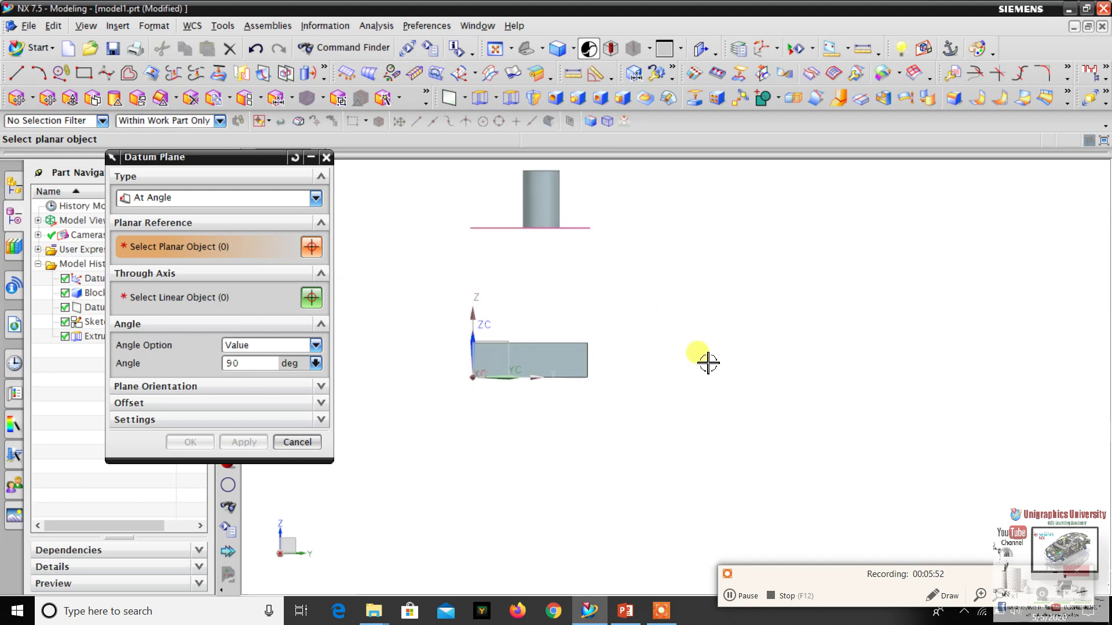
pyautogui.scroll(-1, 658, 348)
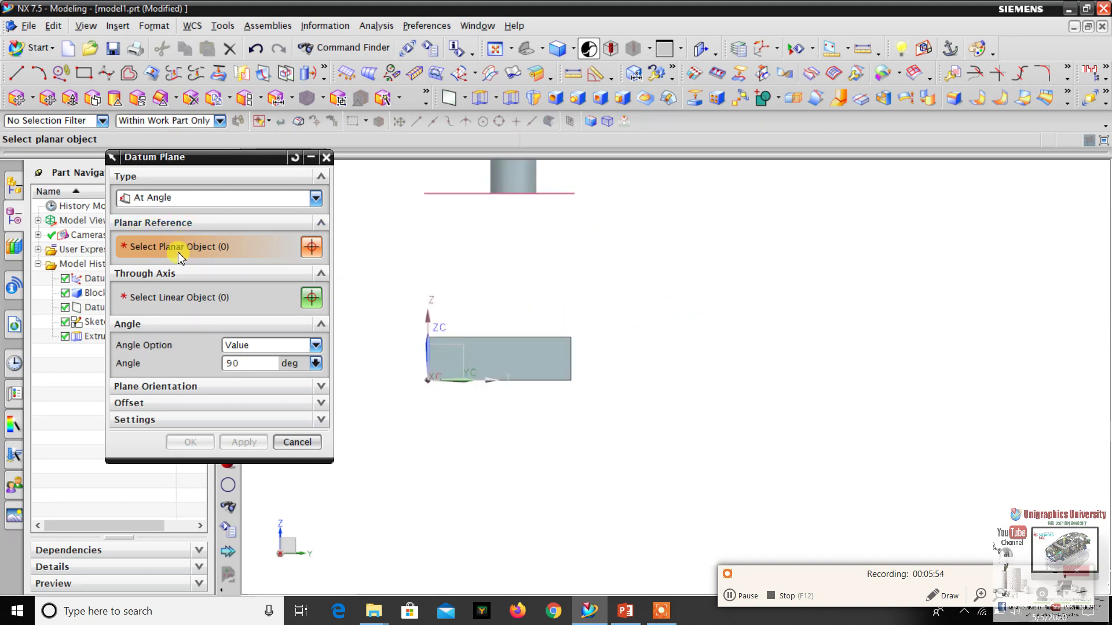
pyautogui.moveTo(547, 292); pyautogui.dragTo(583, 341, button='middle')
pyautogui.scroll(-3, 583, 342)
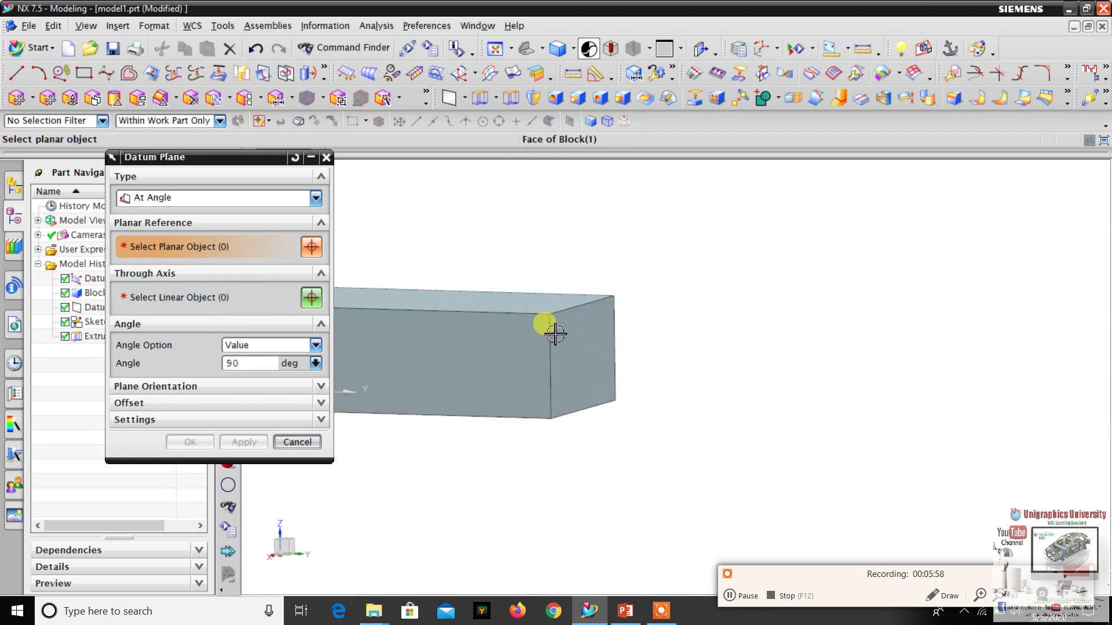
pyautogui.scroll(3, 526, 298)
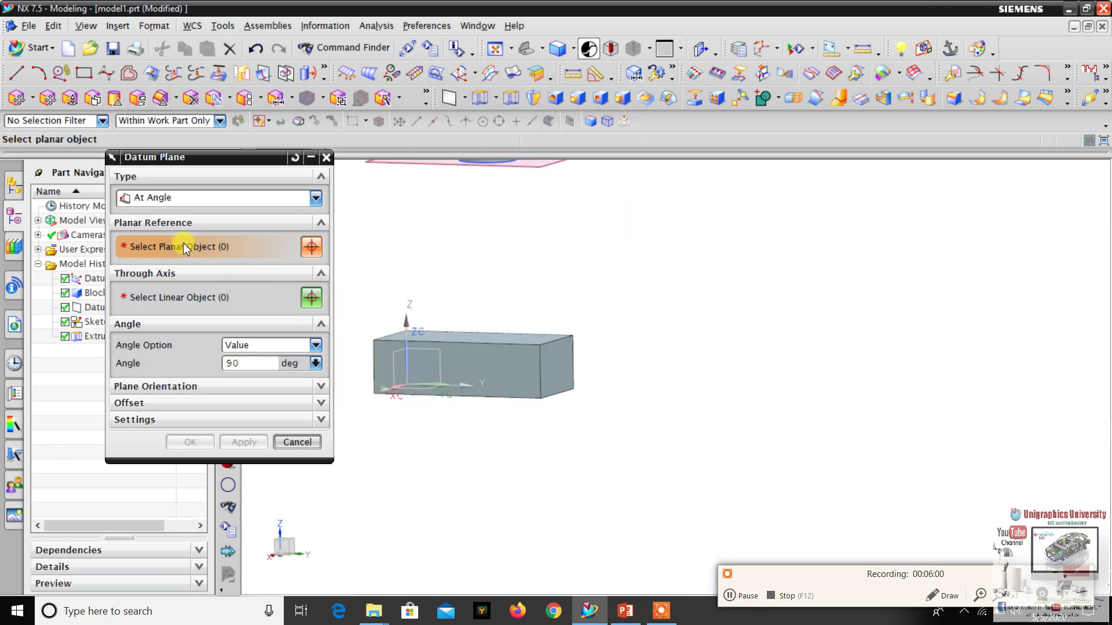
# Select the block's +Y end face as the planar reference for the angled datum plane.
pyautogui.scroll(-2, 557, 360)
pyautogui.click(589, 370)
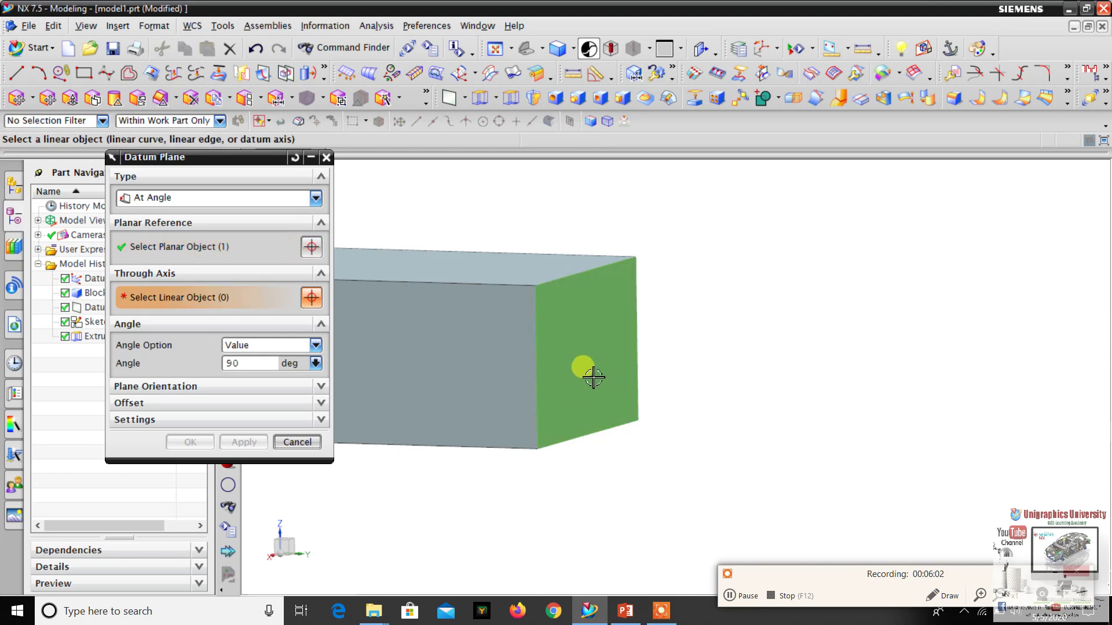
pyautogui.scroll(2, 664, 334)
pyautogui.scroll(-2, 608, 347)
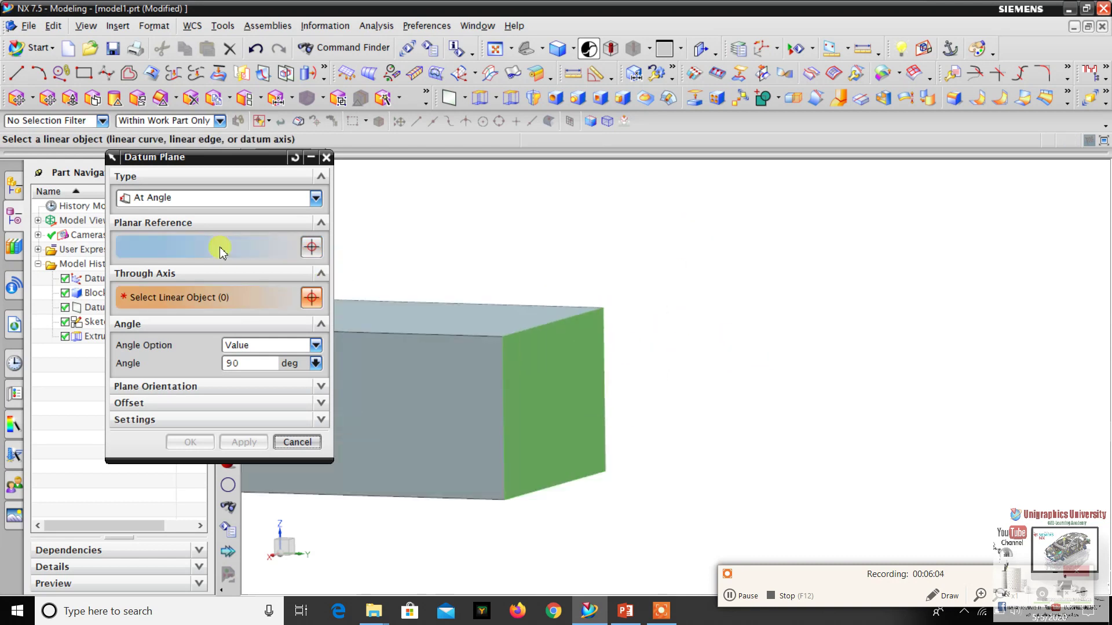
pyautogui.click(196, 252)
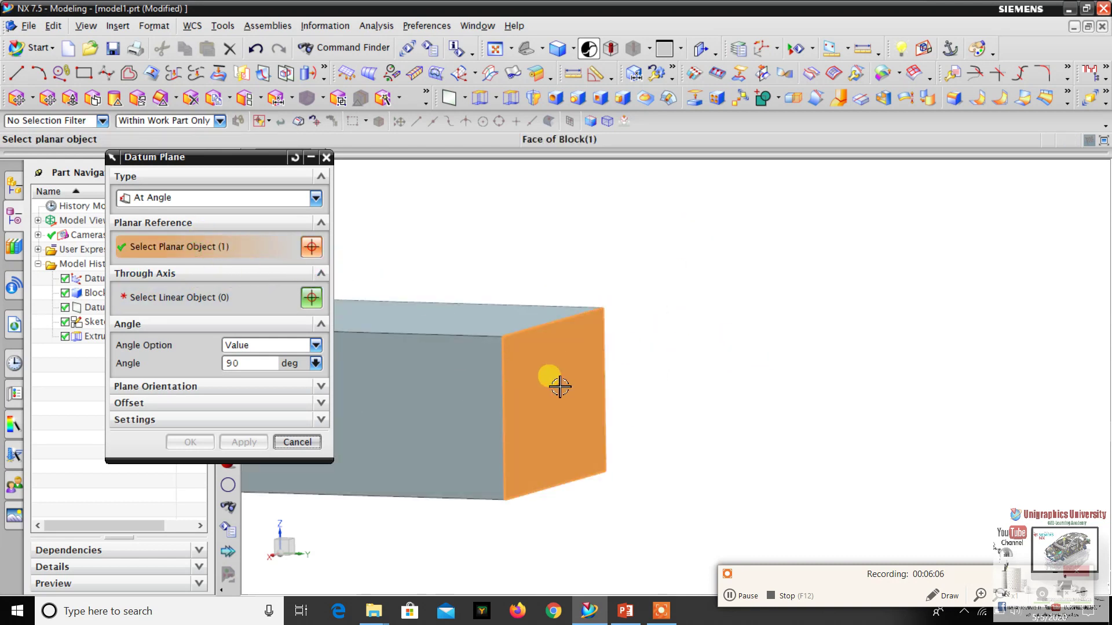
# Select the upper edge of the block's +Y end face as the through axis for the angled datum plane.
pyautogui.click(206, 297)
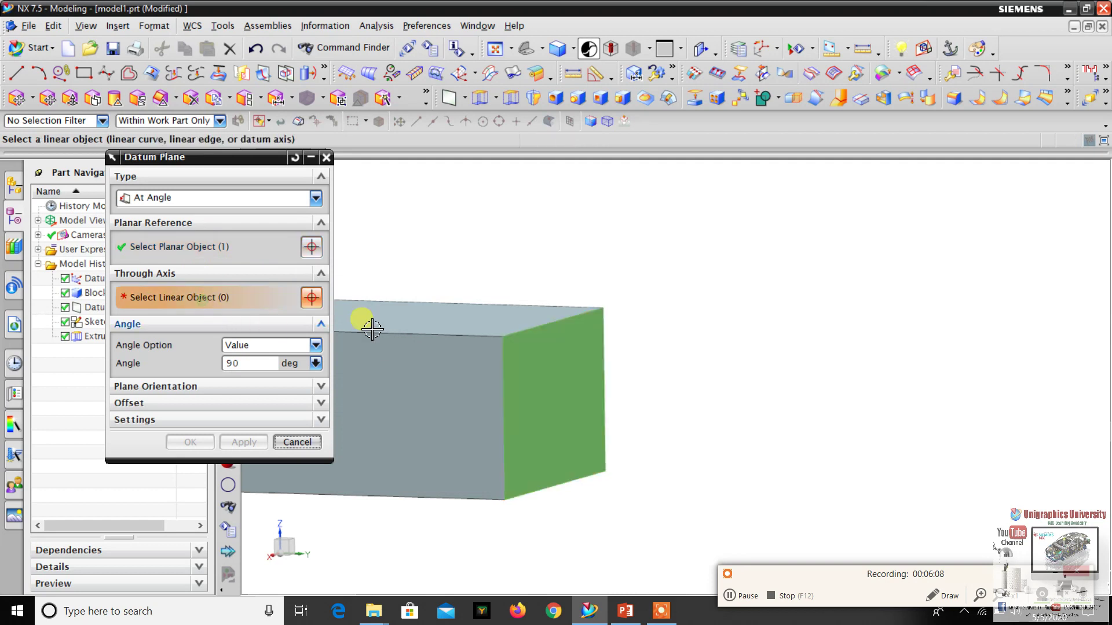
pyautogui.scroll(3, 533, 274)
pyautogui.scroll(-2, 418, 308)
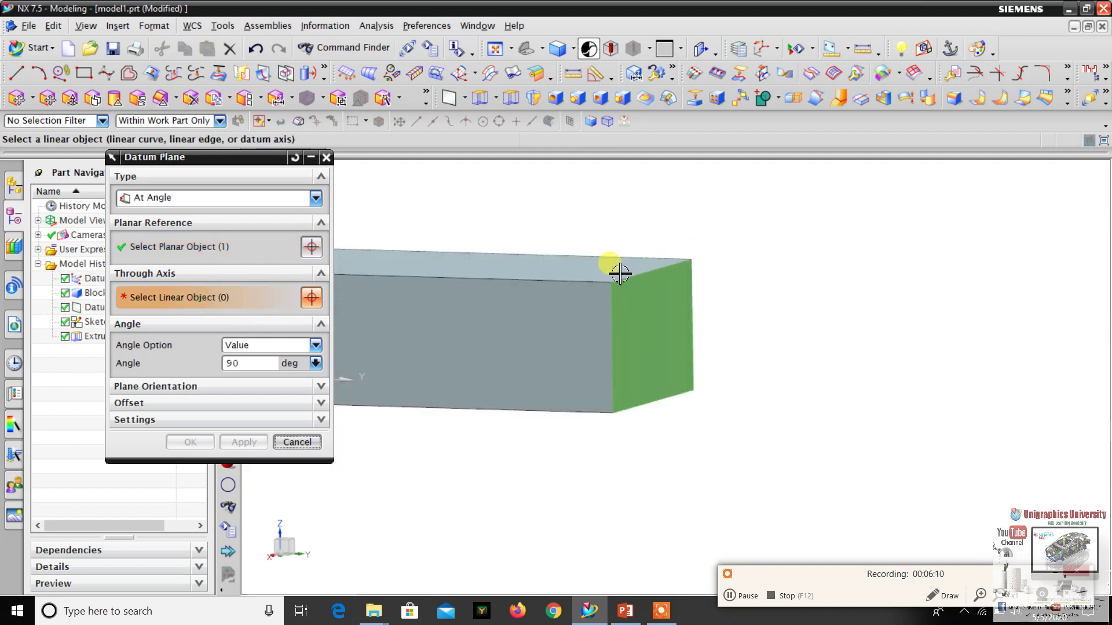
pyautogui.scroll(-2, 644, 273)
pyautogui.scroll(2, 643, 287)
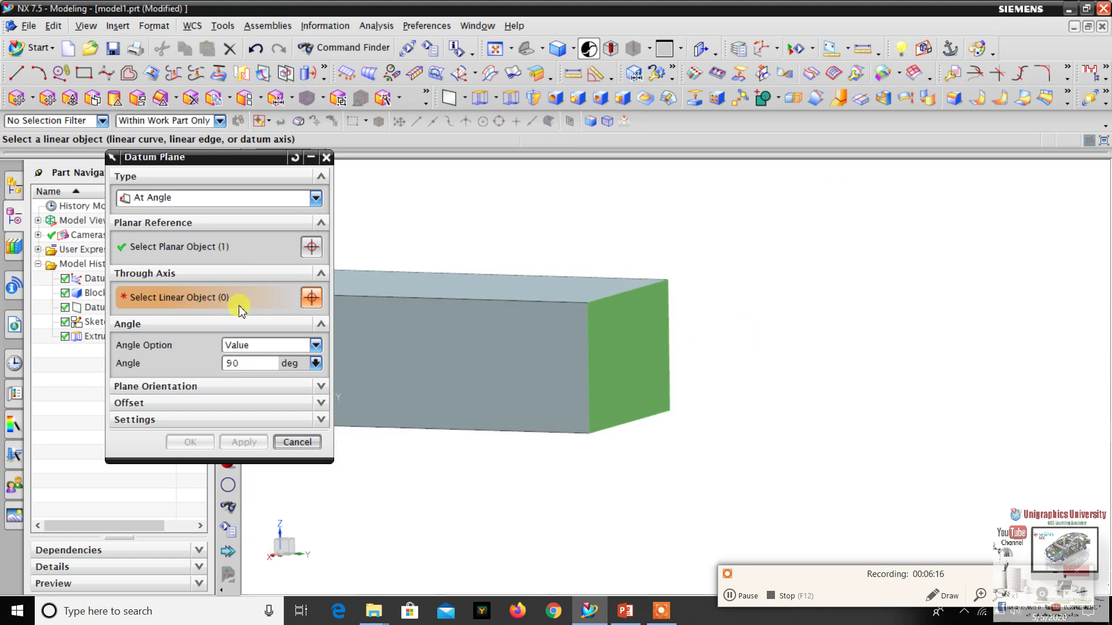
pyautogui.scroll(-2, 636, 288)
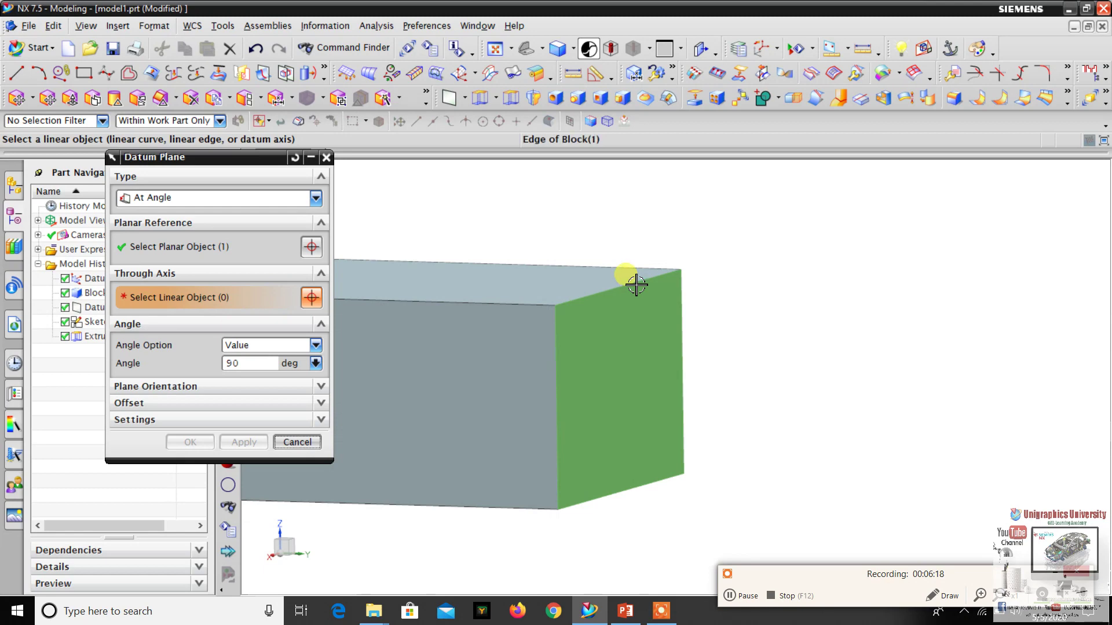
pyautogui.click(635, 284)
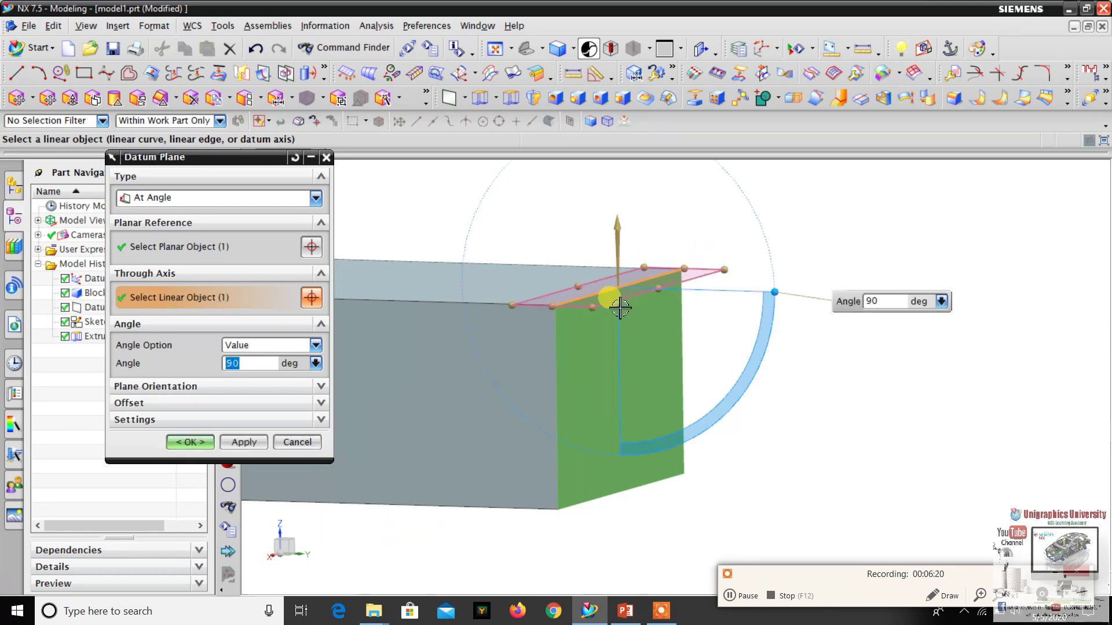
# Examine the angled datum plane preview at the block's end from the side and from an oblique angle.
pyautogui.scroll(-2, 623, 313)
pyautogui.scroll(3, 628, 290)
pyautogui.scroll(-3, 649, 301)
pyautogui.scroll(3, 674, 316)
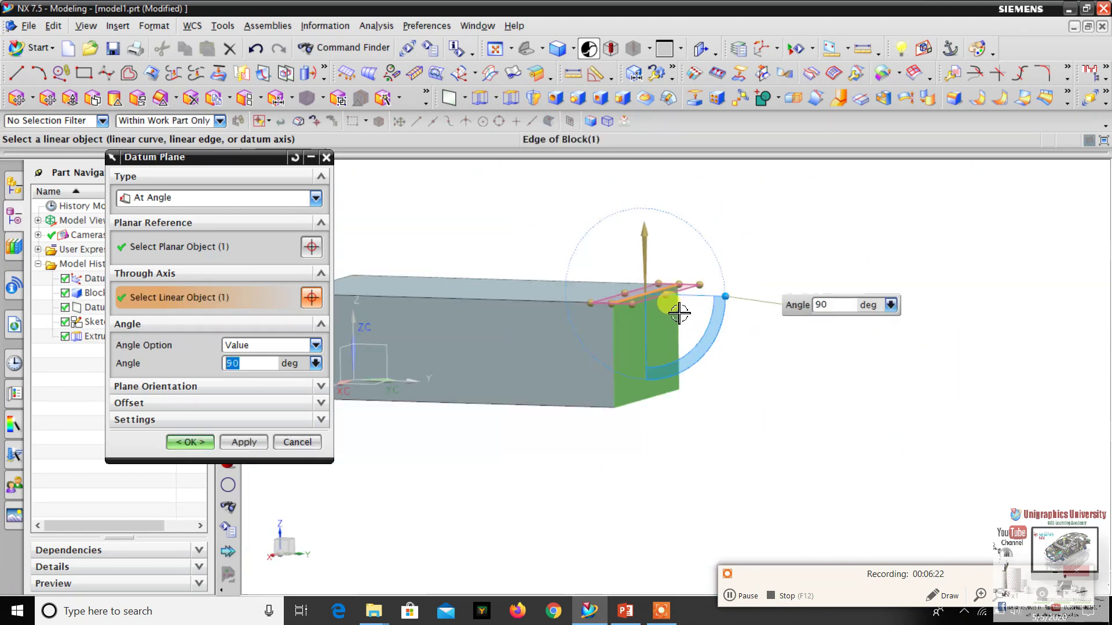
pyautogui.scroll(-3, 666, 306)
pyautogui.scroll(3, 630, 324)
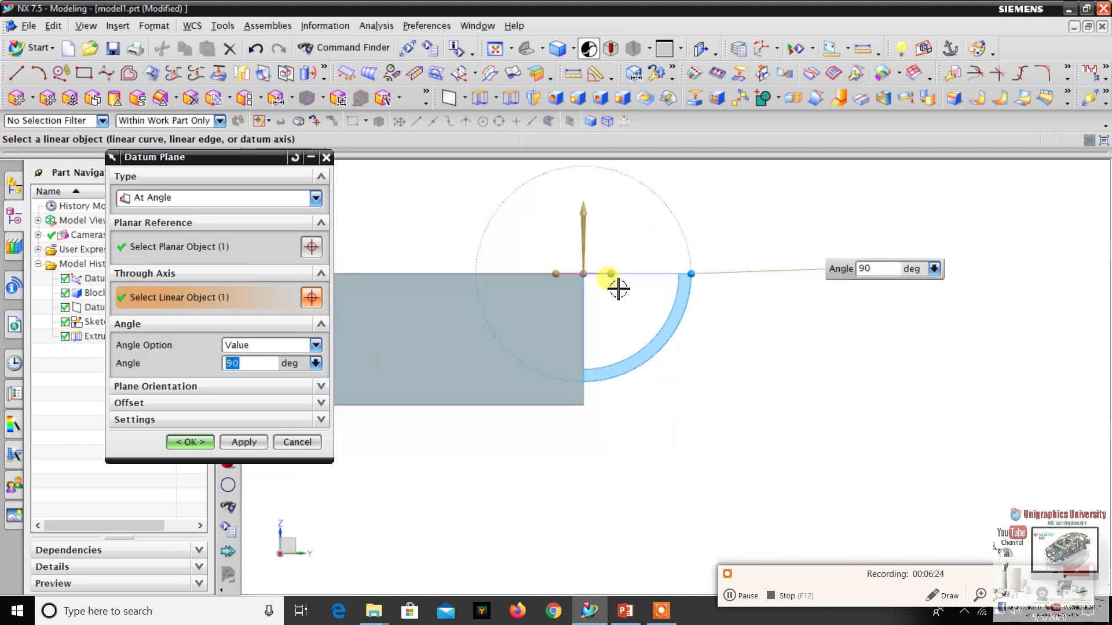
pyautogui.moveTo(615, 288); pyautogui.dragTo(646, 241, button='middle')
pyautogui.scroll(2, 695, 290)
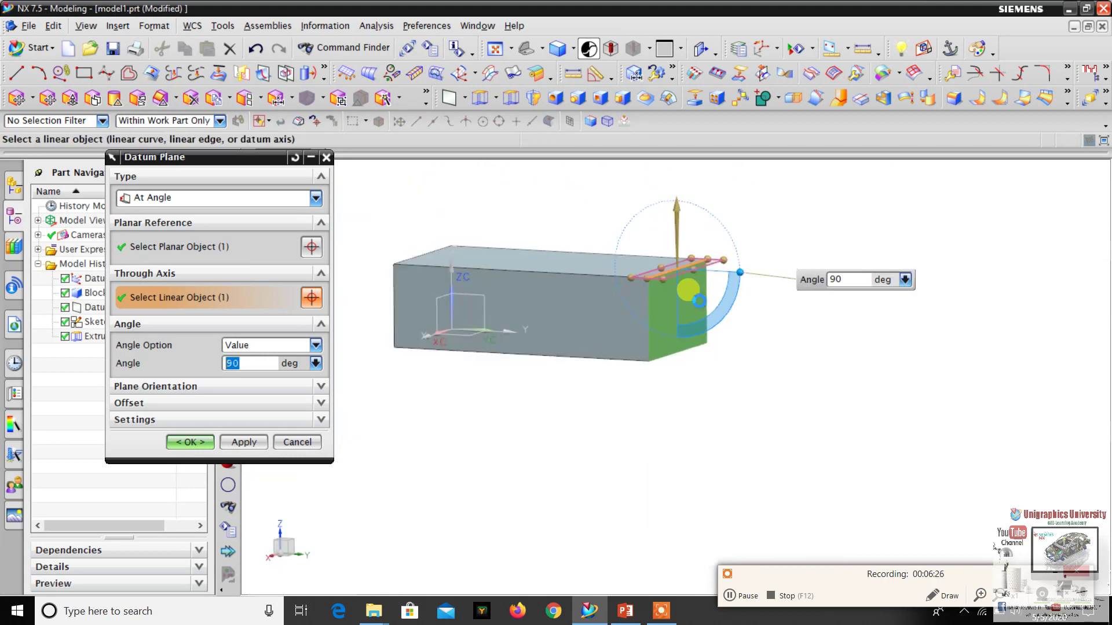
# In the right view, rotate the datum plane preview about the upper edge to an angle of about 34 degrees.
pyautogui.press('F8')
pyautogui.scroll(-2, 707, 315)
pyautogui.moveTo(707, 315); pyautogui.dragTo(624, 346)
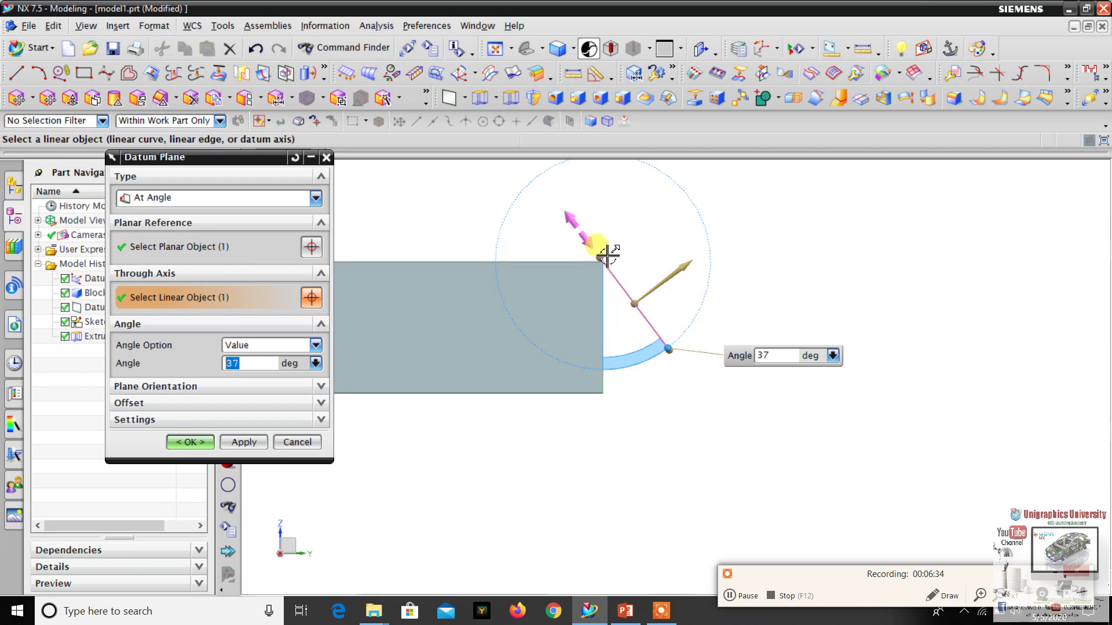
pyautogui.click(667, 354)
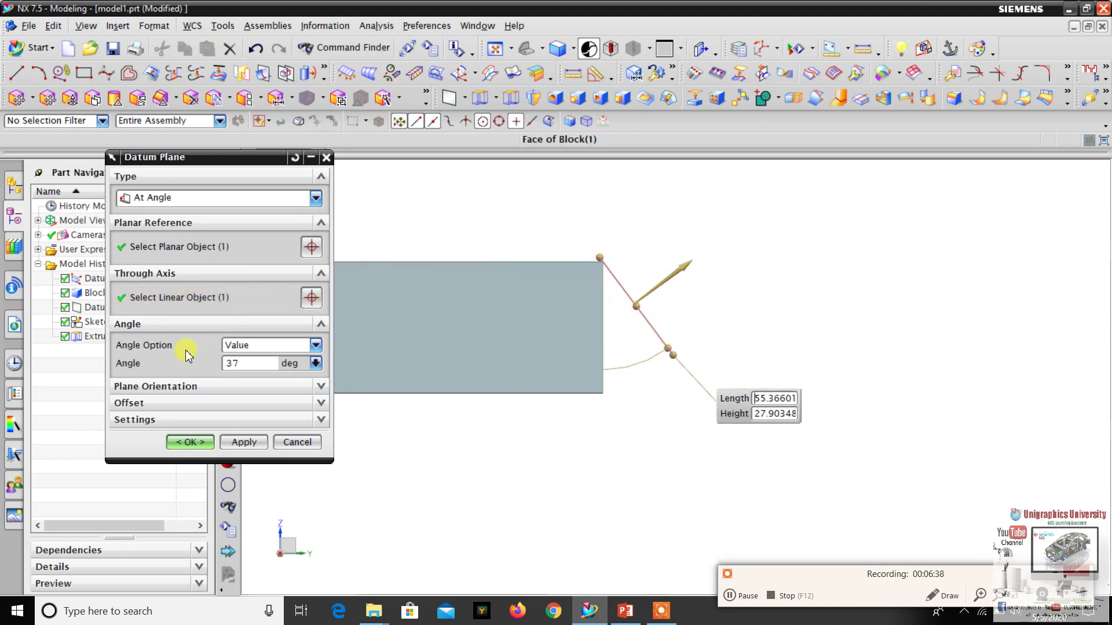
pyautogui.click(691, 343)
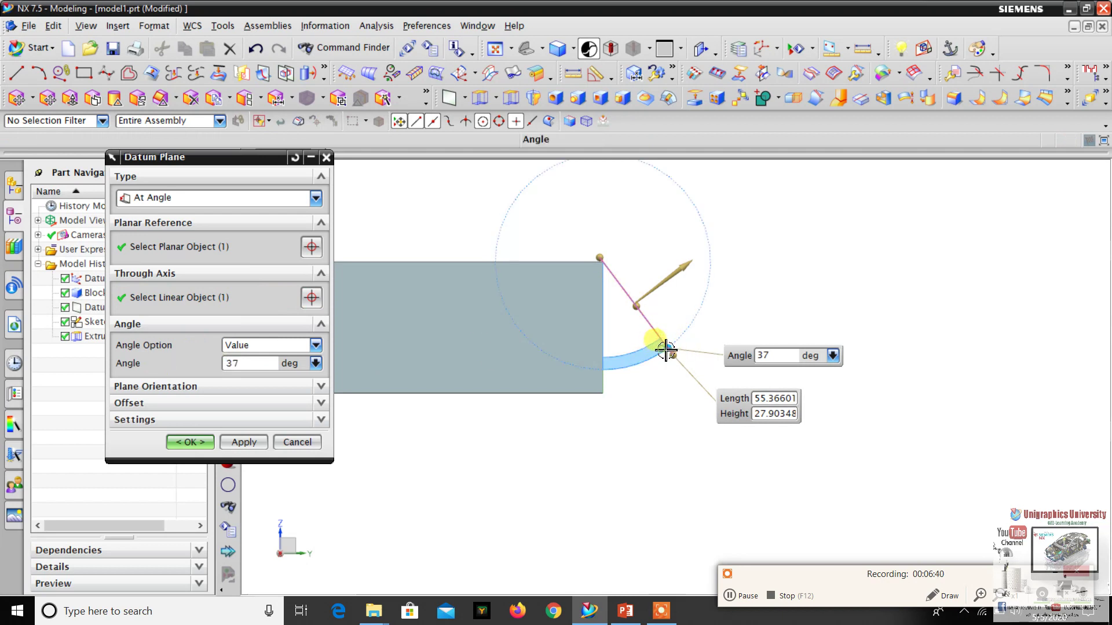
pyautogui.moveTo(666, 350); pyautogui.dragTo(666, 355)
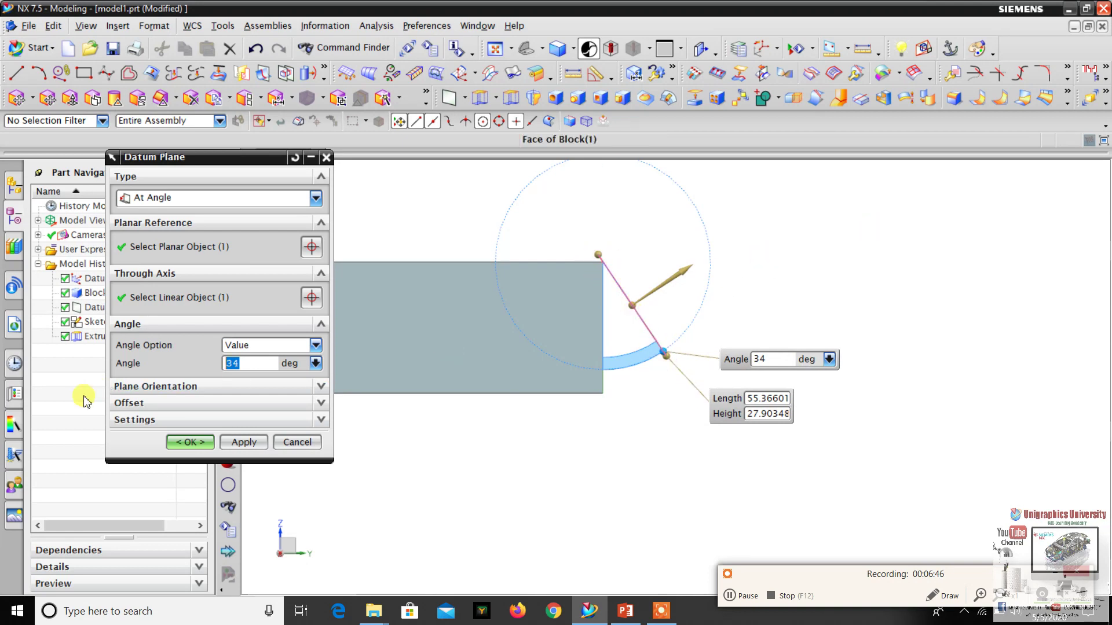
# Enable the offset for the angled datum plane and set its distance to 20 mm.
pyautogui.click(159, 407)
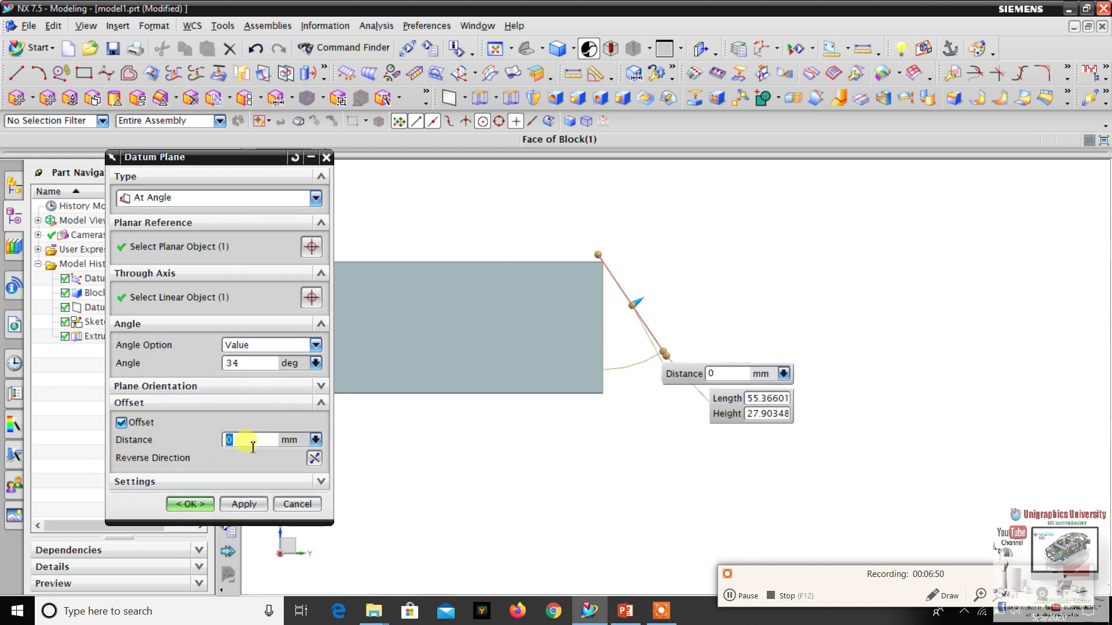
pyautogui.doubleClick(257, 444)
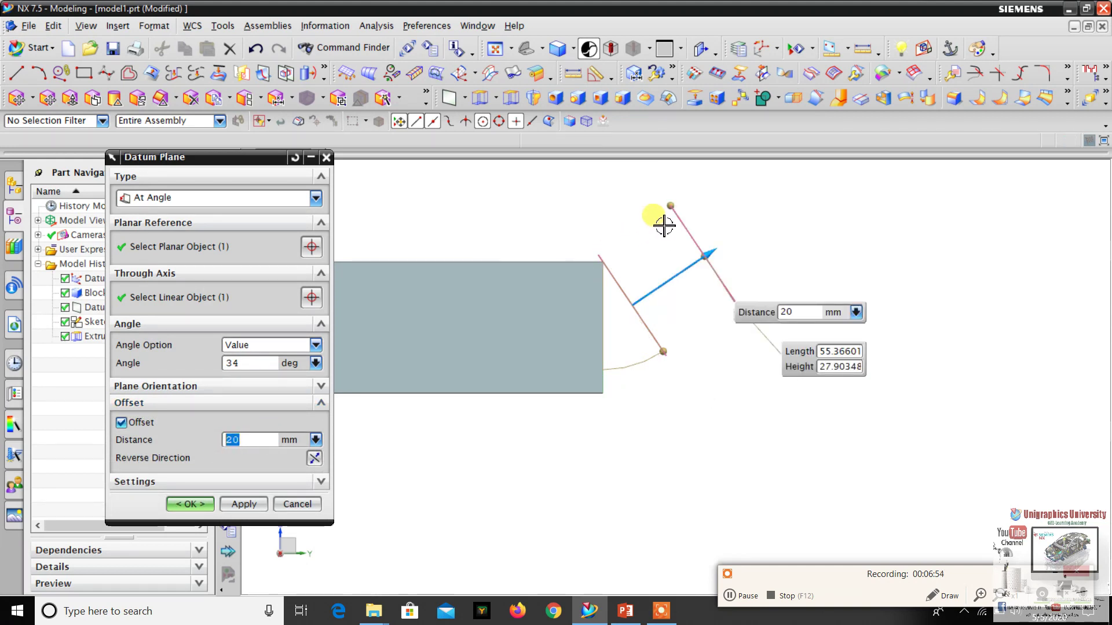
pyautogui.scroll(3, 481, 332)
pyautogui.scroll(-2, 578, 330)
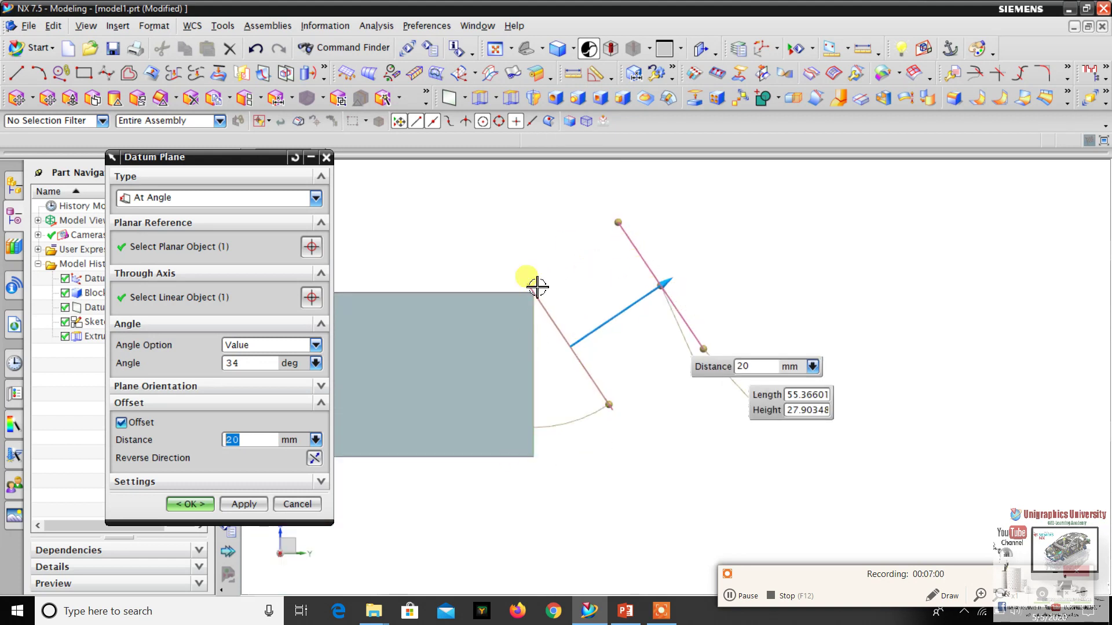
pyautogui.scroll(-3, 542, 359)
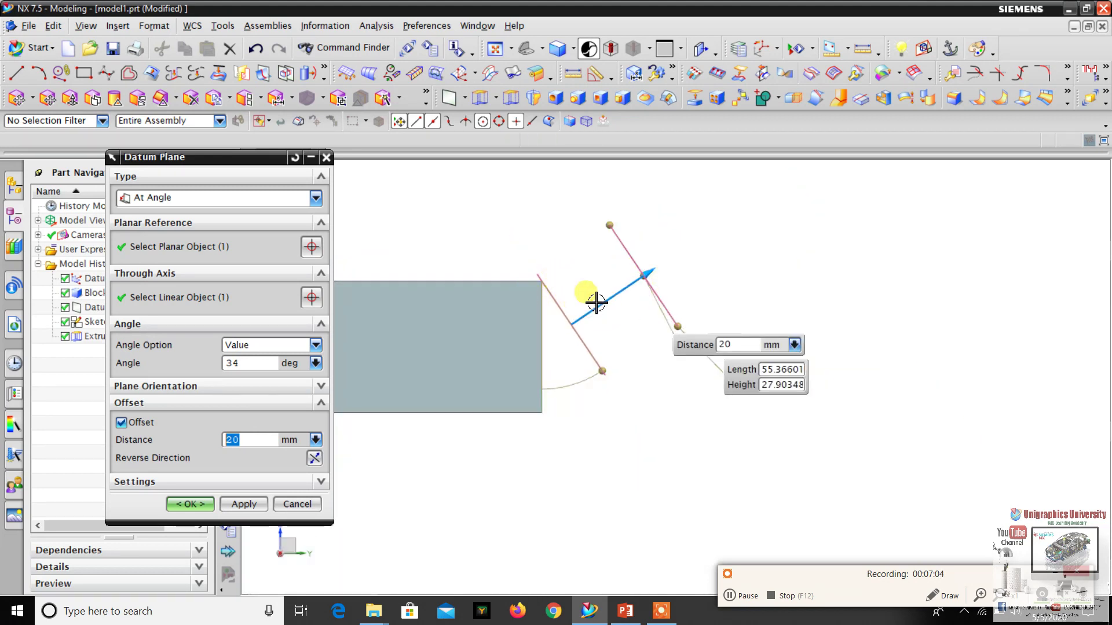
# Set the datum plane's angle to 35 degrees and create the plane.
pyautogui.scroll(2, 594, 310)
pyautogui.click(272, 364)
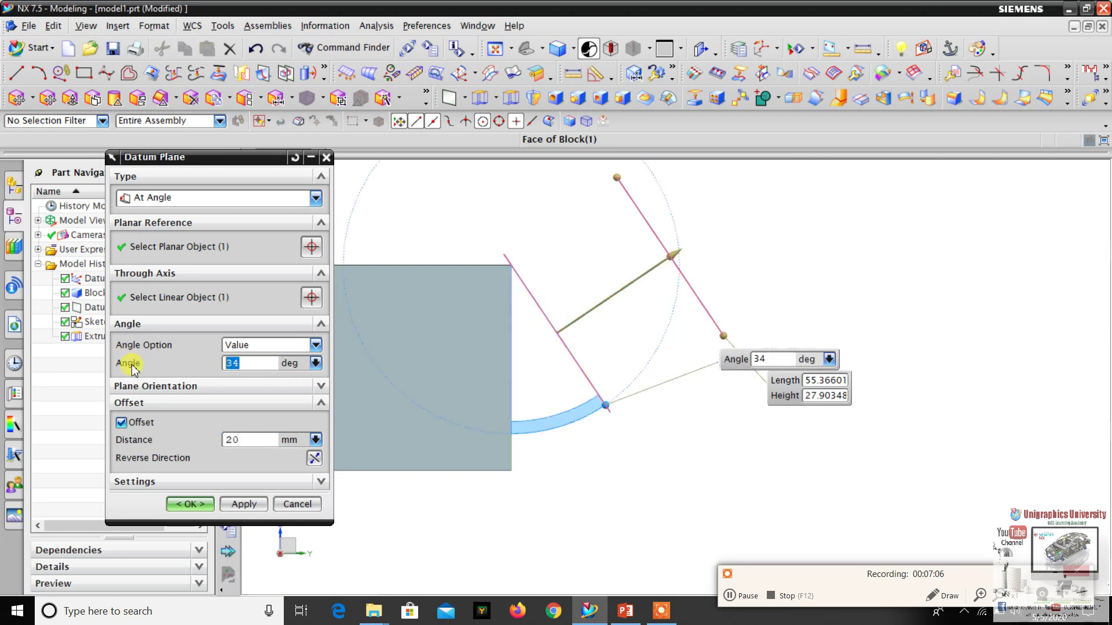
pyautogui.write('35')
pyautogui.press('Return')
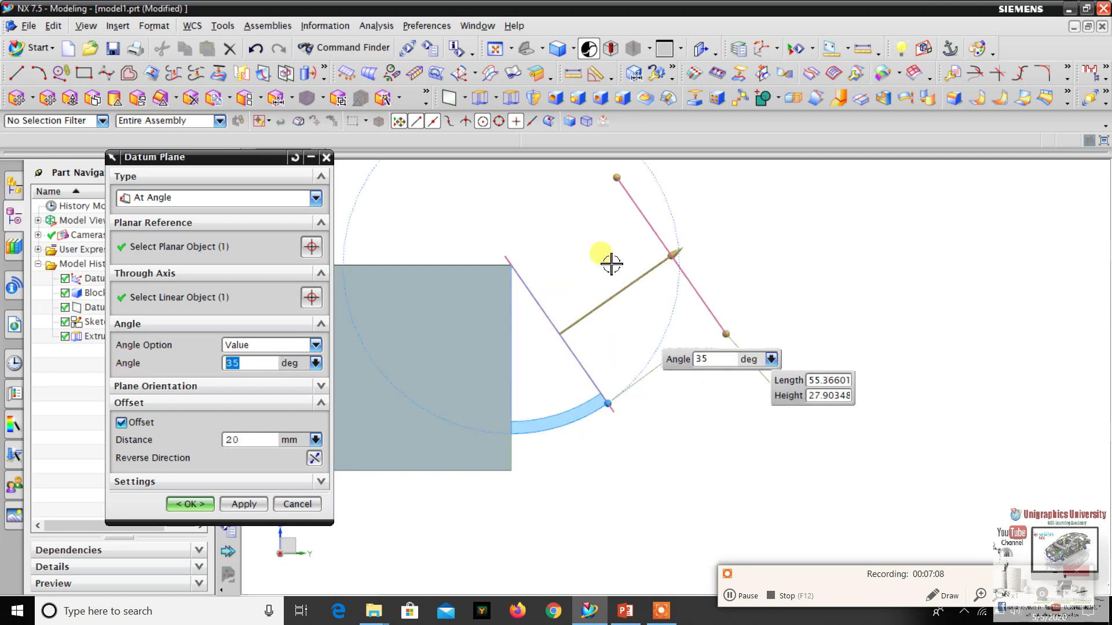
pyautogui.click(200, 504)
# Examine the new angled datum plane beside the block from the side and from oblique angles.
pyautogui.moveTo(616, 383); pyautogui.dragTo(561, 296, button='middle')
pyautogui.scroll(-3, 566, 359)
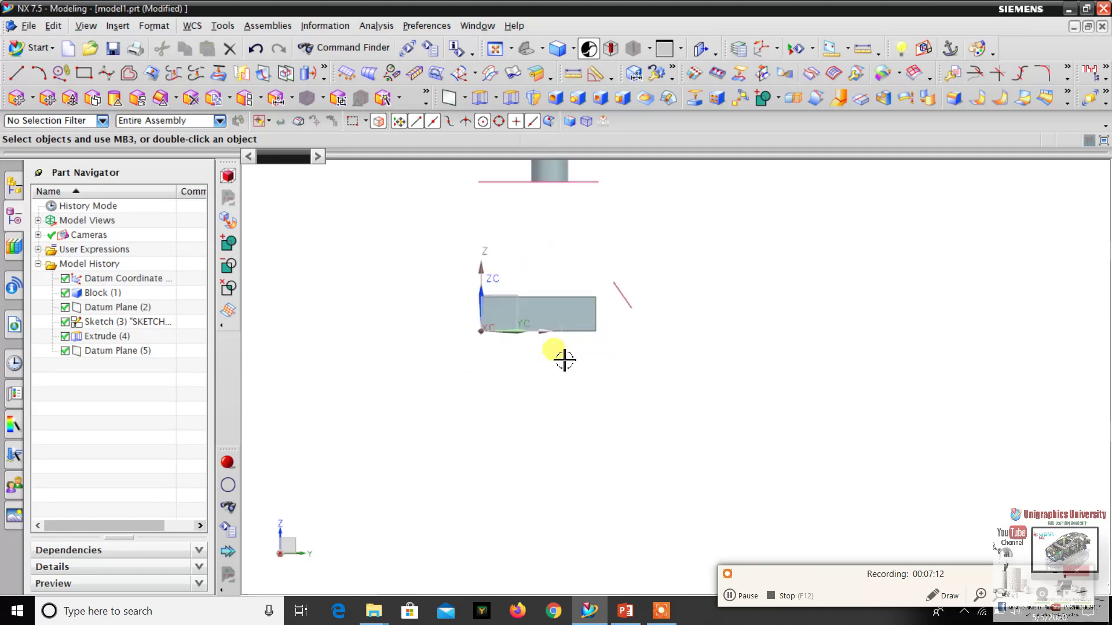
pyautogui.scroll(2, 556, 255)
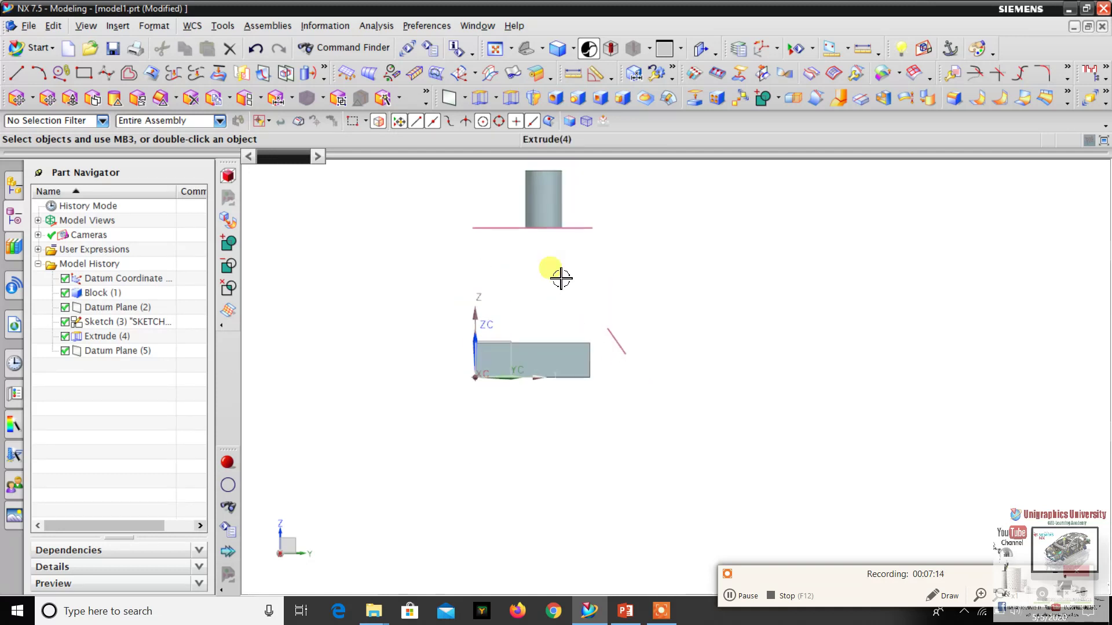
pyautogui.moveTo(562, 278); pyautogui.dragTo(583, 349, button='middle')
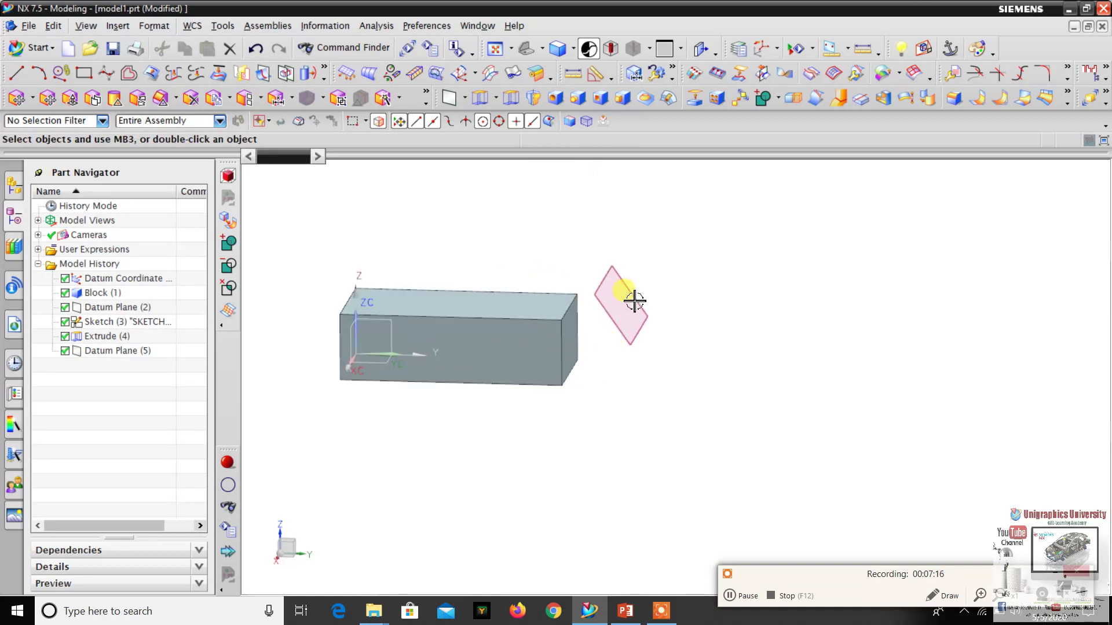
pyautogui.scroll(2, 623, 311)
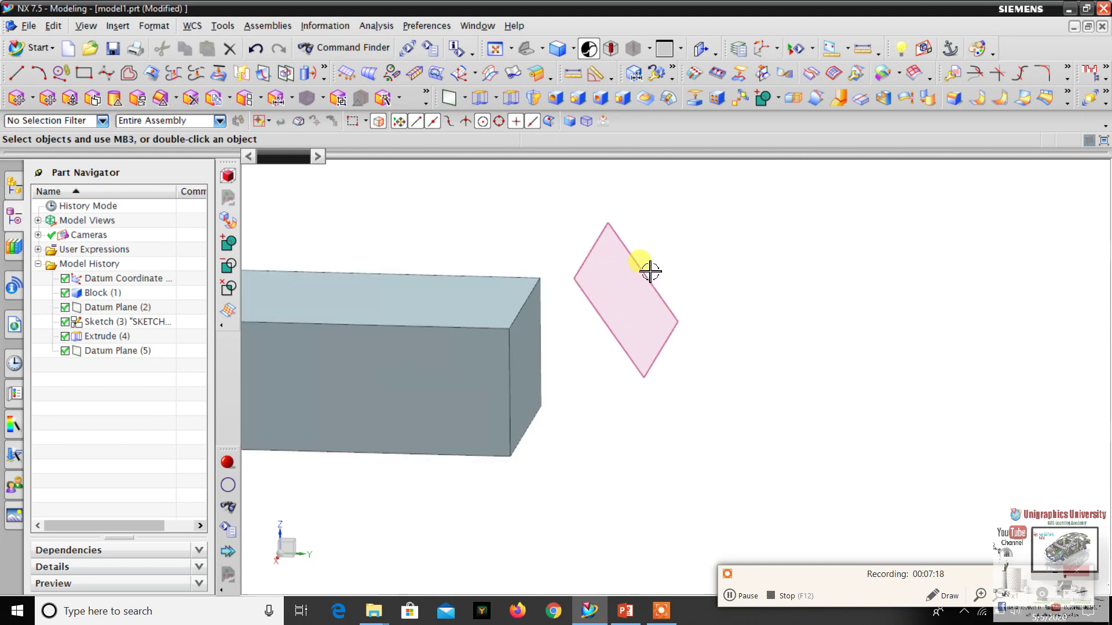
pyautogui.scroll(3, 672, 255)
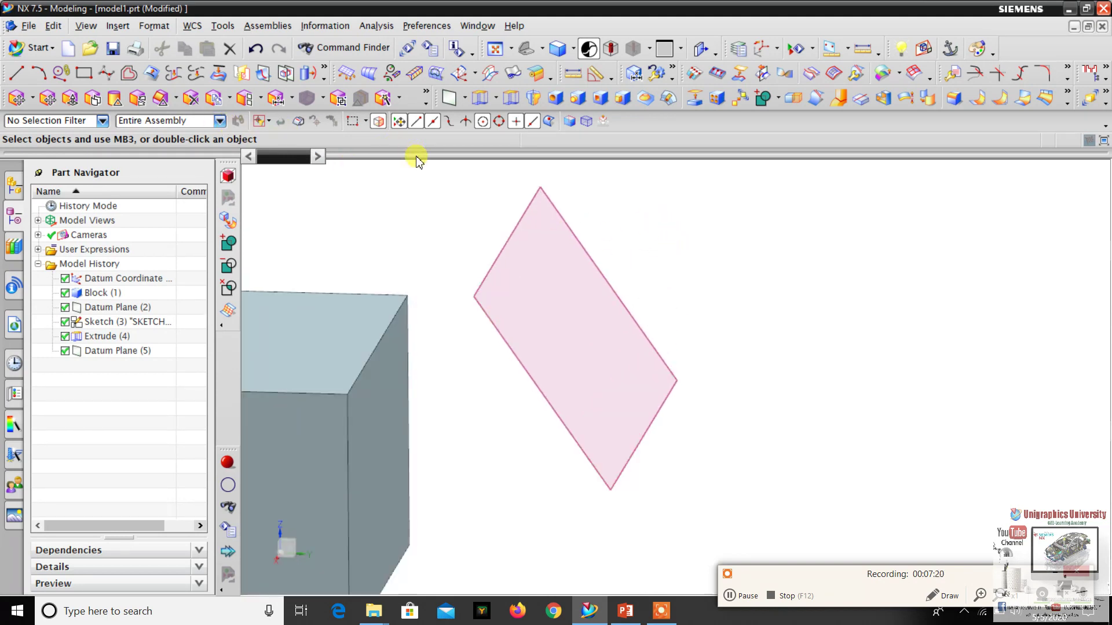
pyautogui.scroll(-2, 510, 171)
pyautogui.moveTo(575, 223); pyautogui.dragTo(571, 208, button='middle')
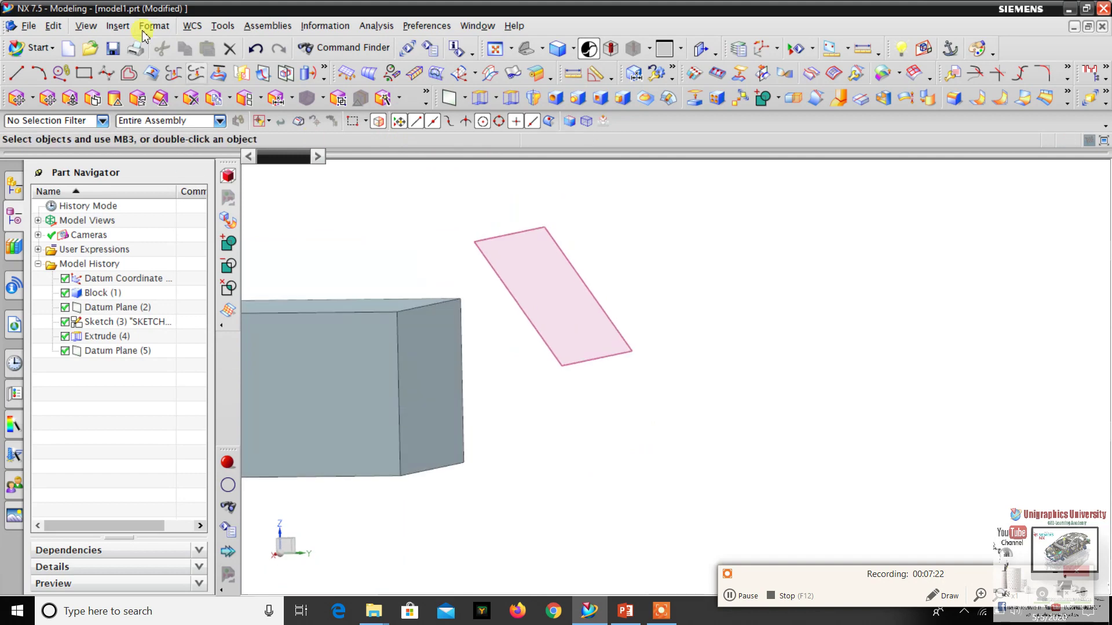
# Create a sketch in the task environment on the angled datum plane.
pyautogui.click(111, 27)
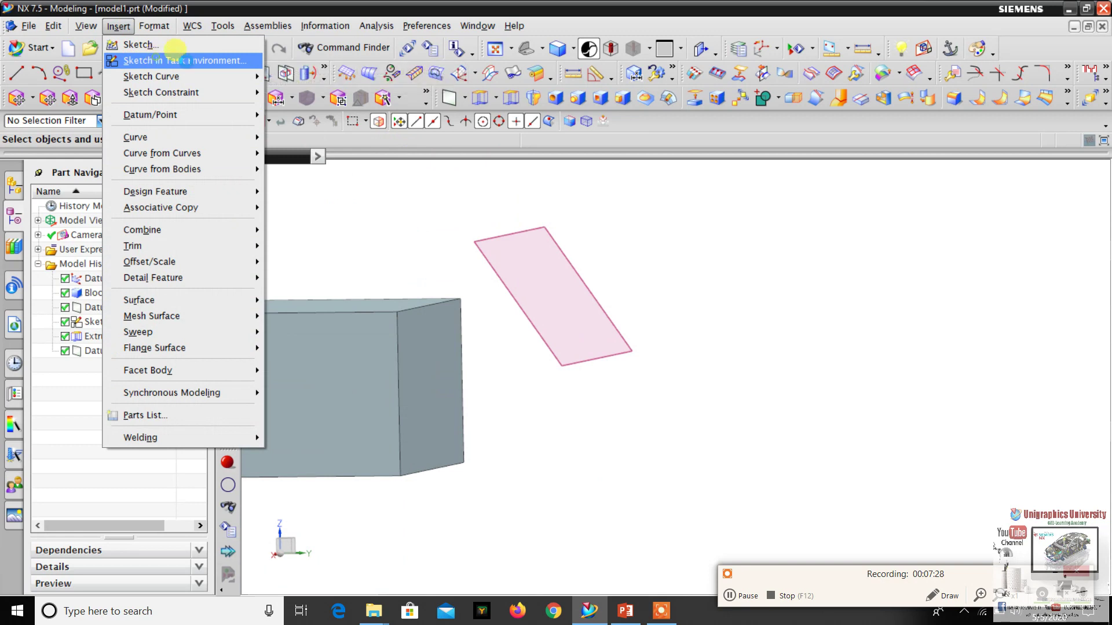
pyautogui.click(156, 59)
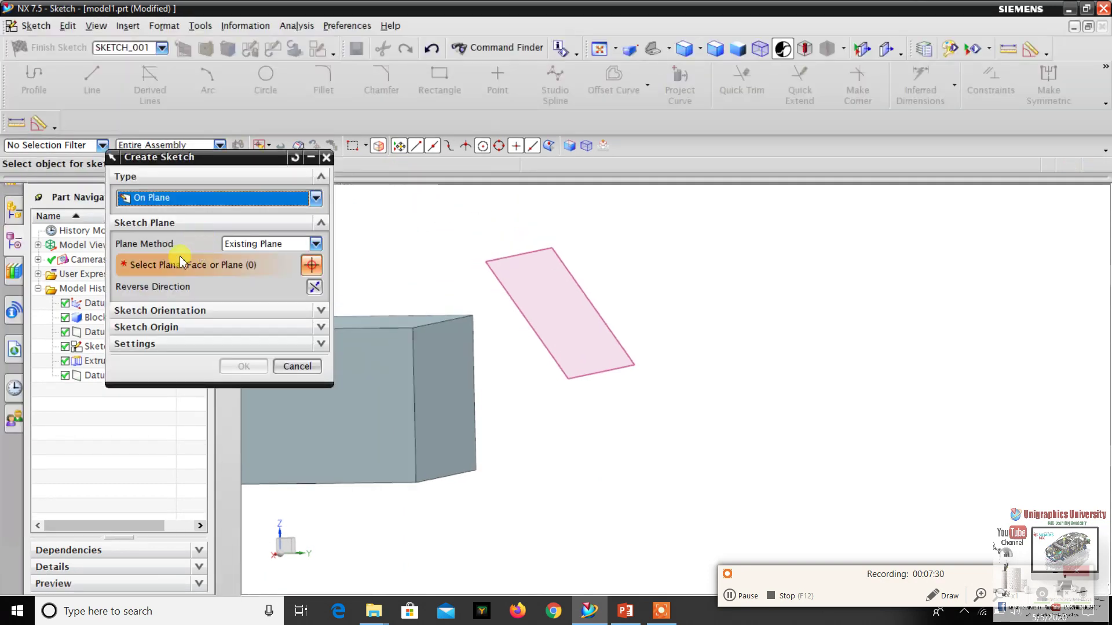
pyautogui.click(520, 259)
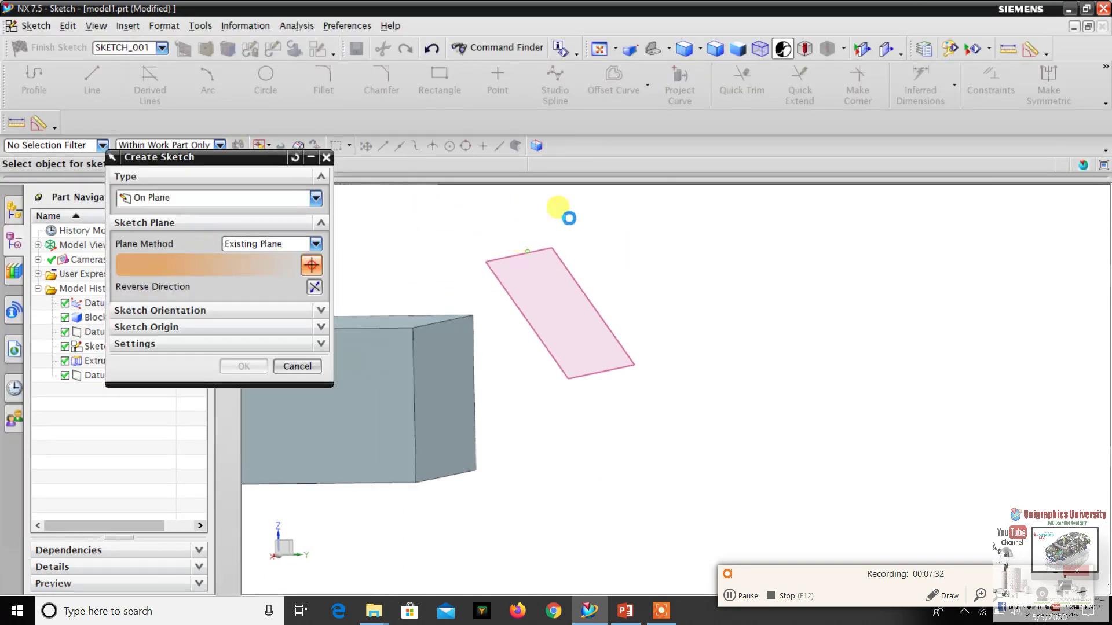
pyautogui.click(233, 370)
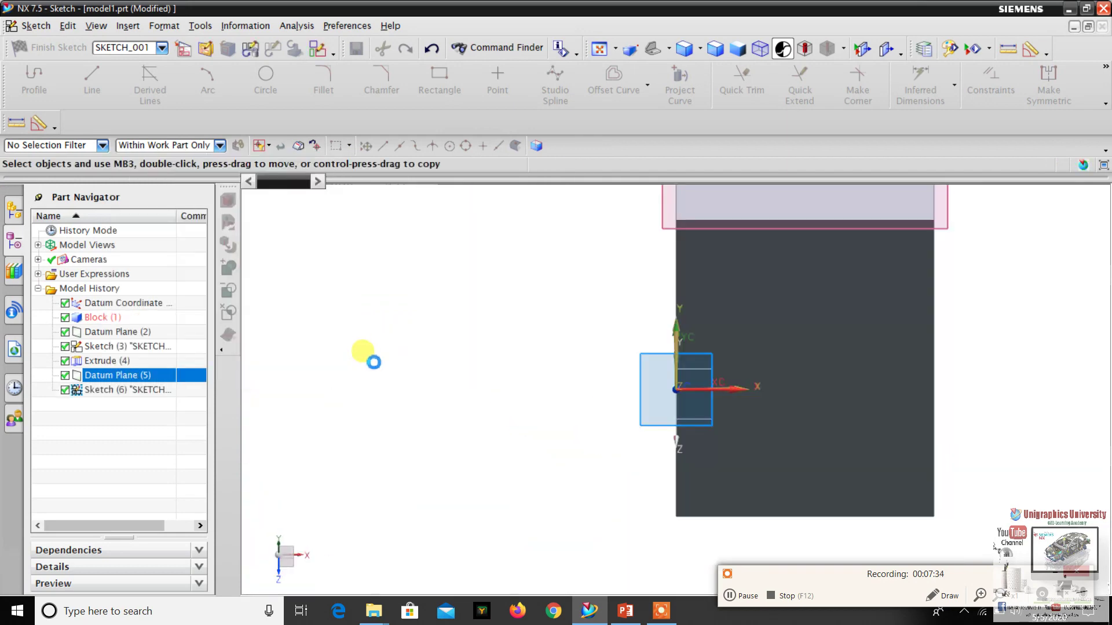
# Sketch a circle within the upper part of the angled datum plane and set its diameter to 15 mm.
pyautogui.scroll(-8, 580, 355)
pyautogui.scroll(3, 581, 364)
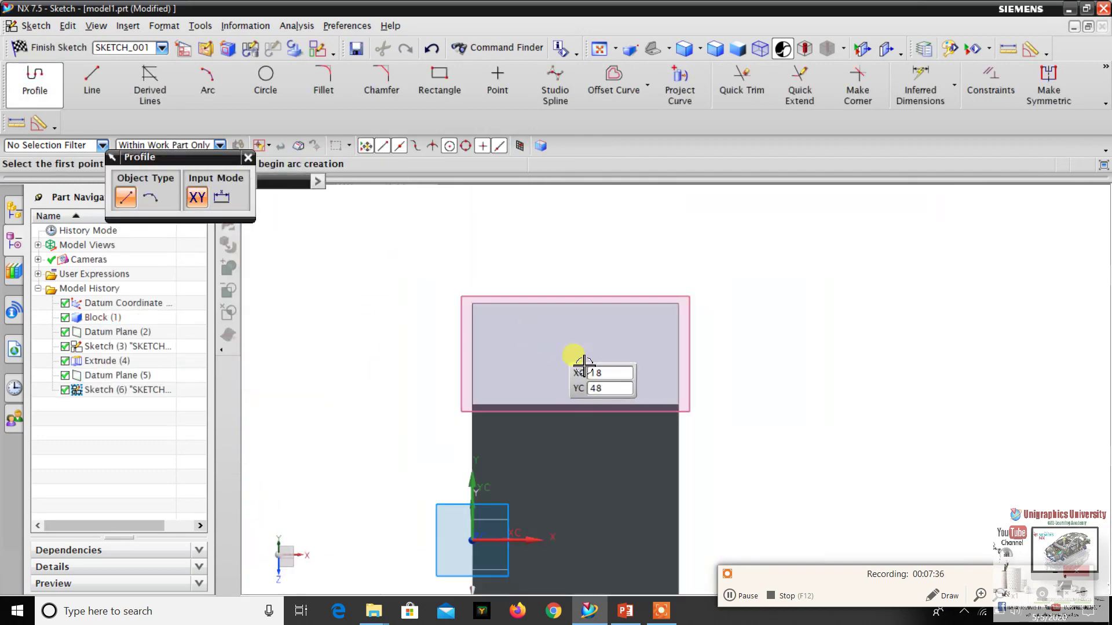
pyautogui.scroll(-3, 566, 360)
pyautogui.scroll(-2, 555, 323)
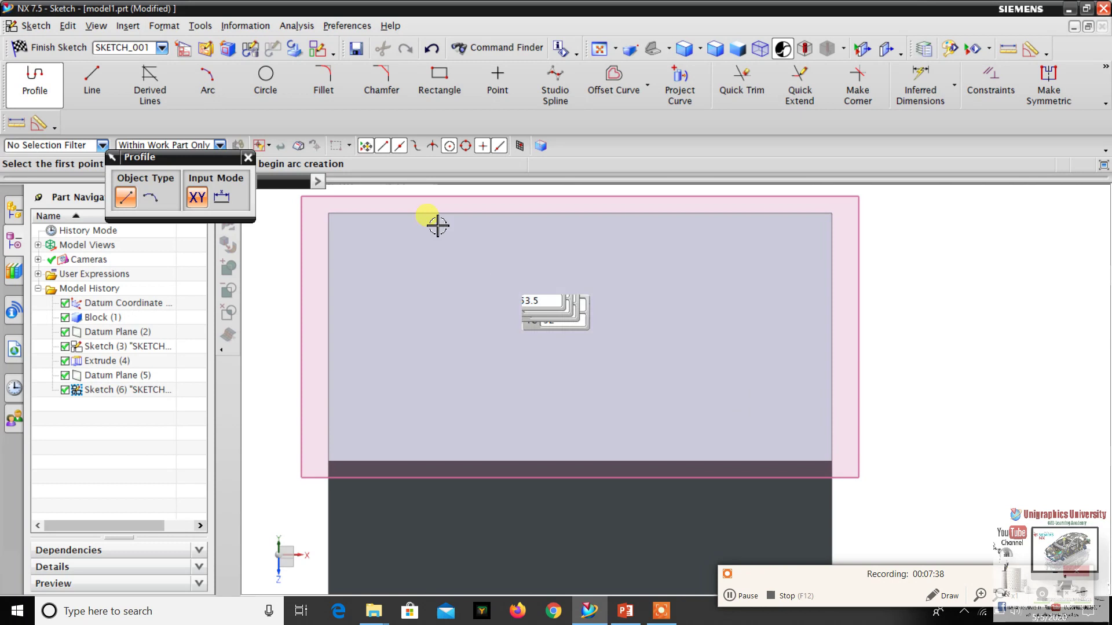
pyautogui.click(266, 78)
pyautogui.click(542, 280)
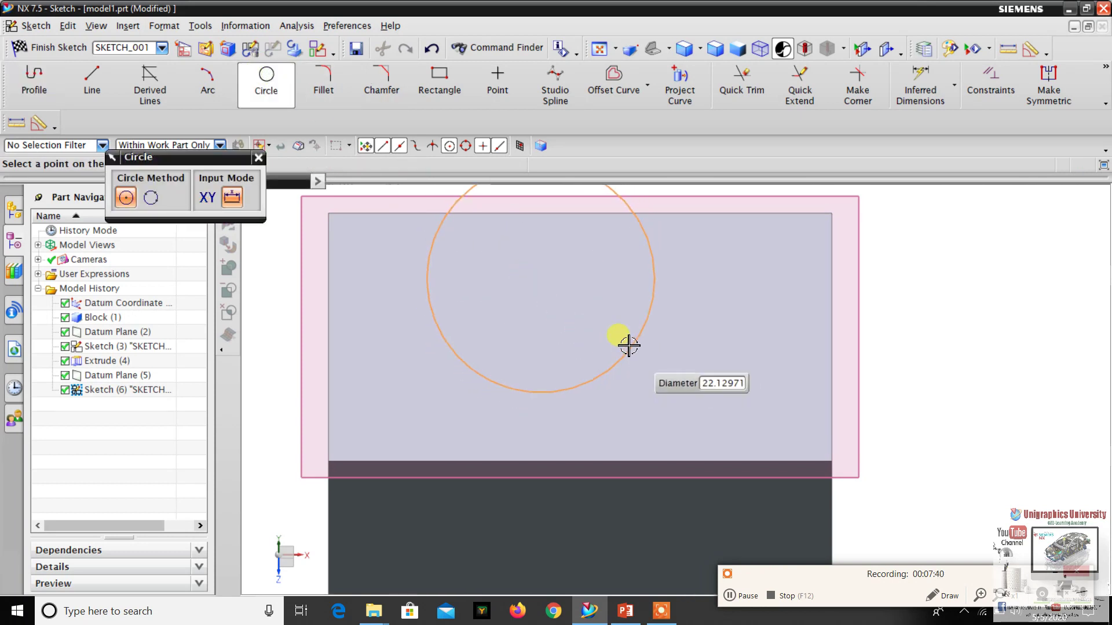
pyautogui.click(613, 306)
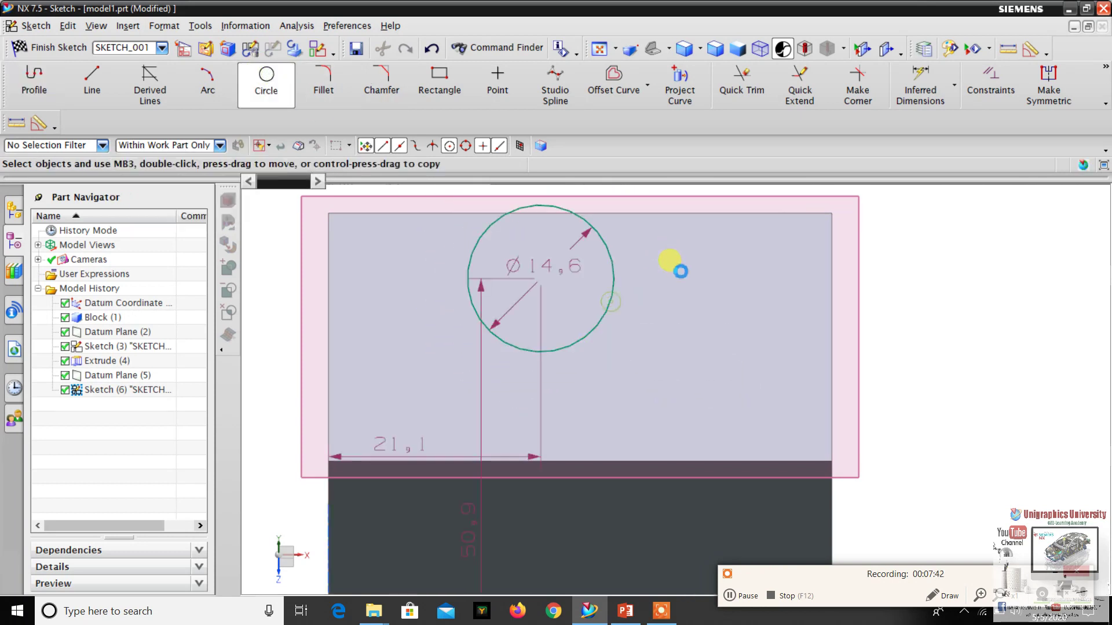
pyautogui.click(259, 158)
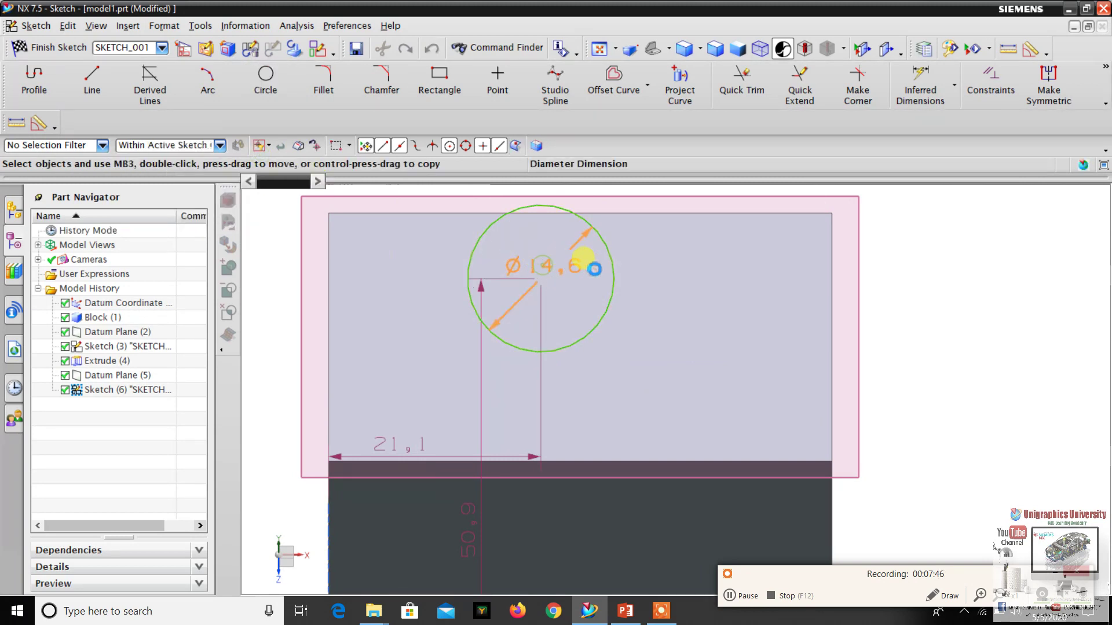
pyautogui.doubleClick(585, 261)
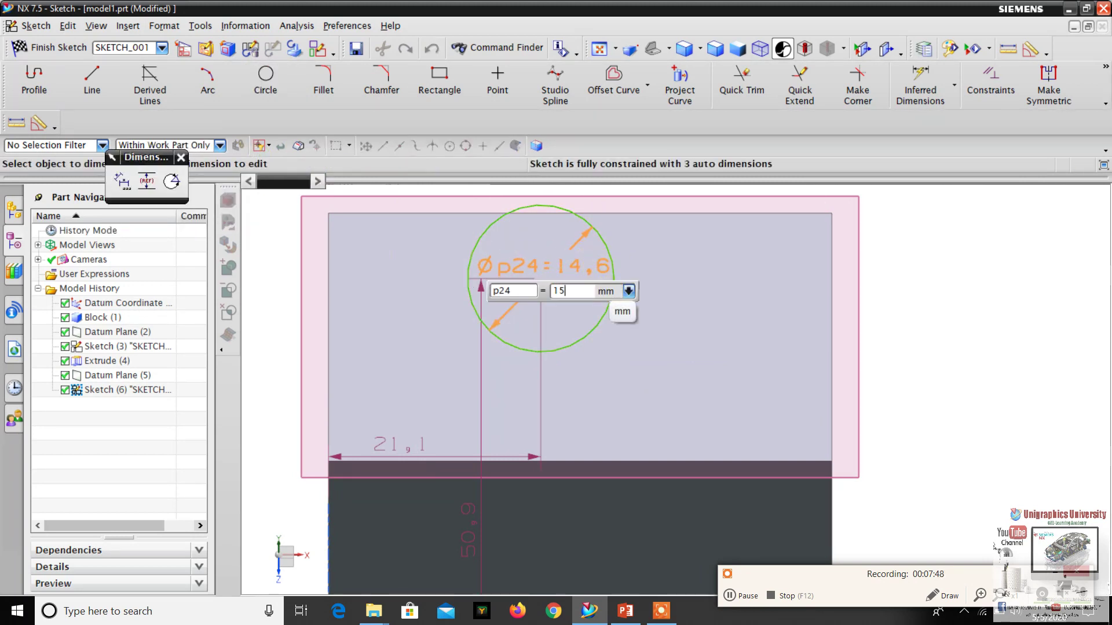
pyautogui.click(598, 281)
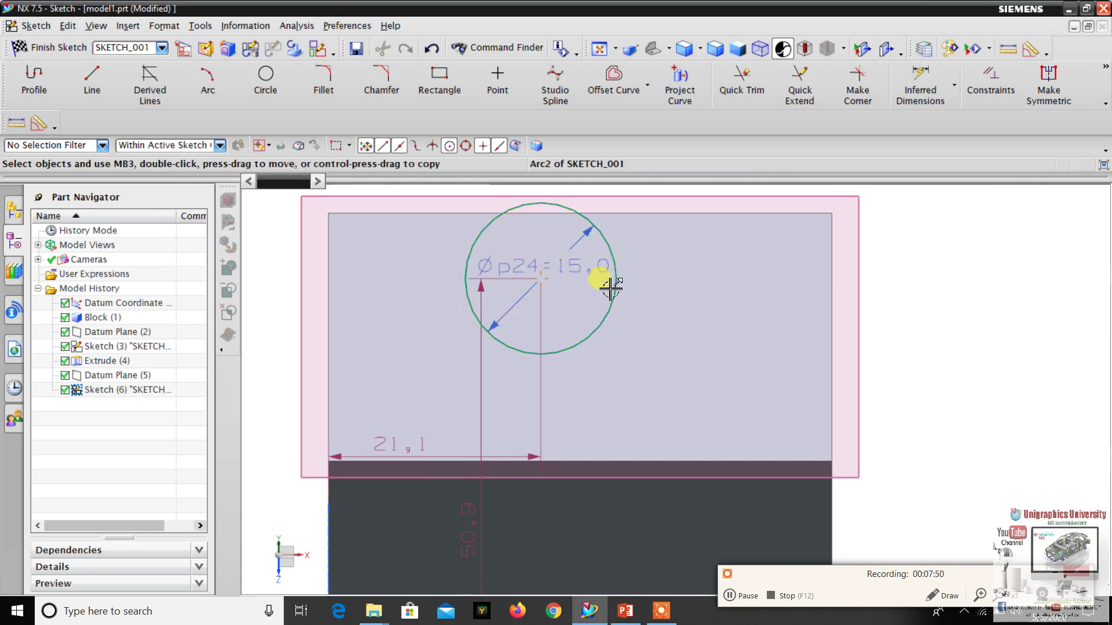
# Finish the circle sketch and check its position on the angled datum plane beside the block.
pyautogui.rightClick(720, 277)
pyautogui.click(734, 285)
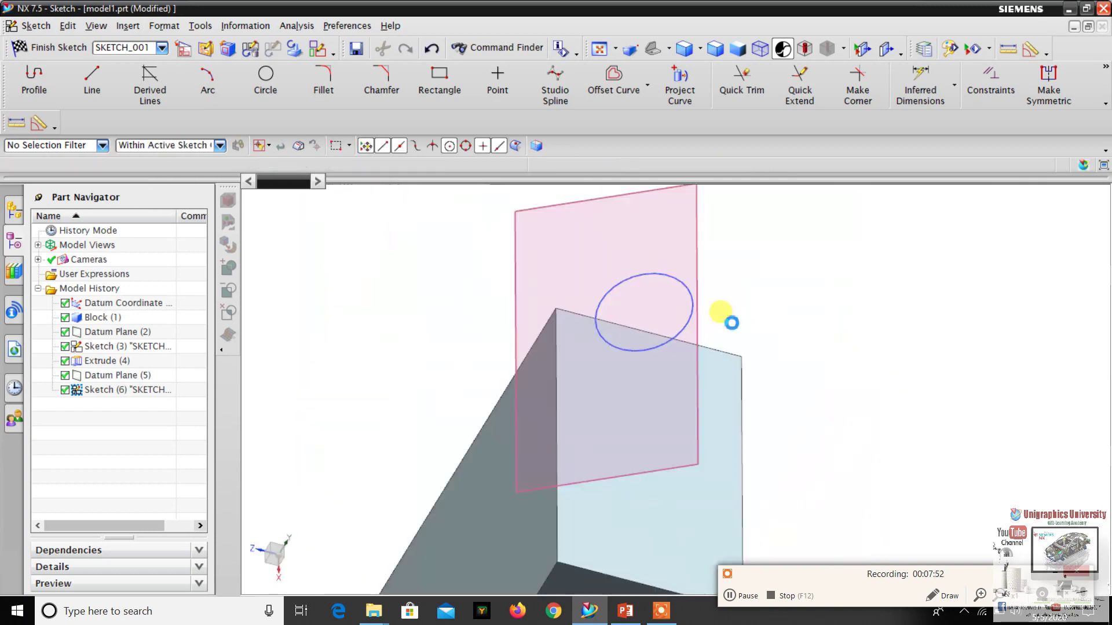
pyautogui.scroll(4, 504, 333)
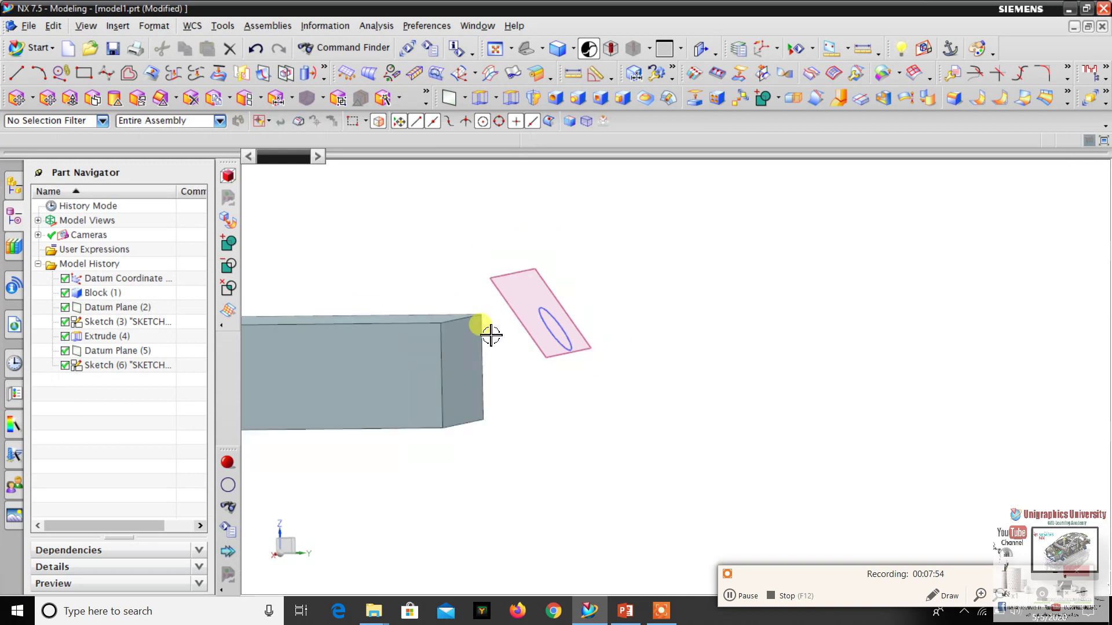
pyautogui.scroll(-3, 463, 342)
pyautogui.scroll(2, 559, 318)
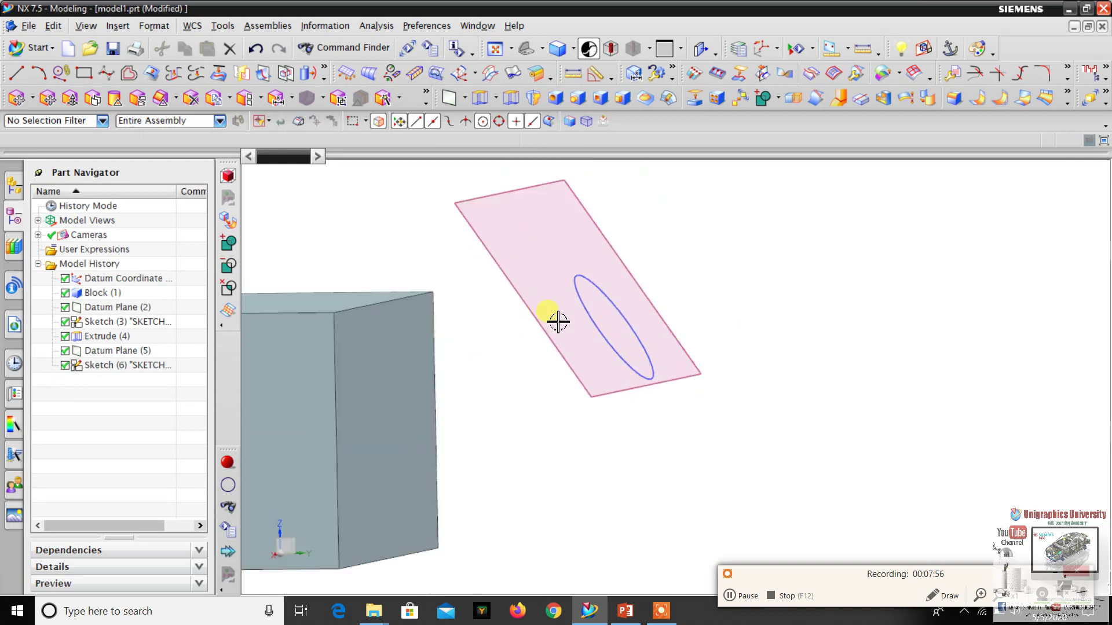
pyautogui.scroll(-1, 553, 326)
pyautogui.scroll(2, 553, 326)
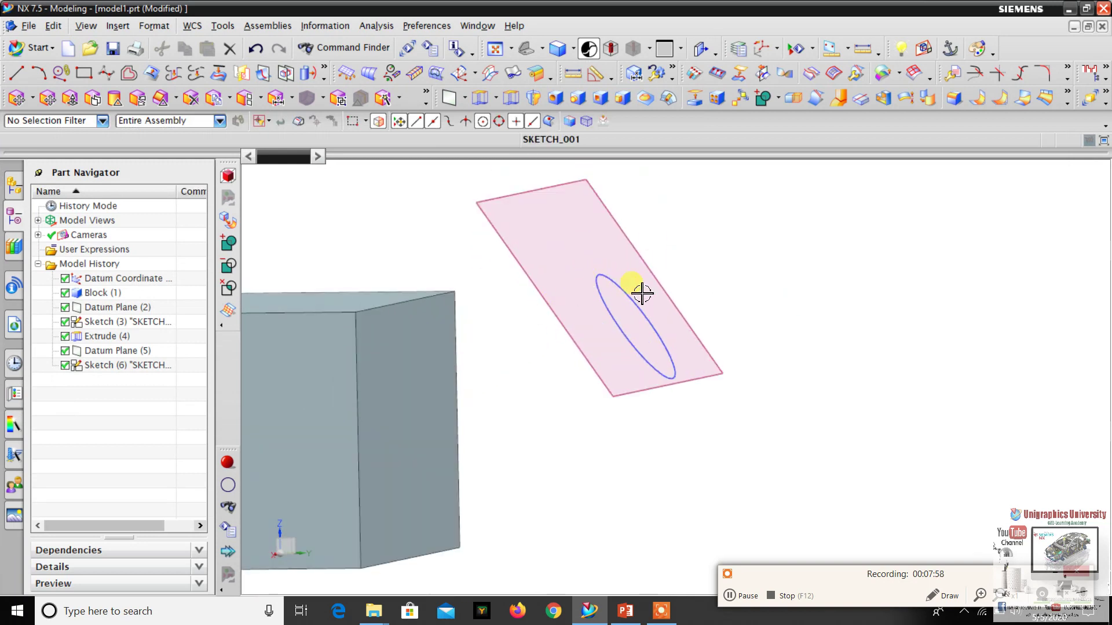
pyautogui.scroll(-2, 688, 246)
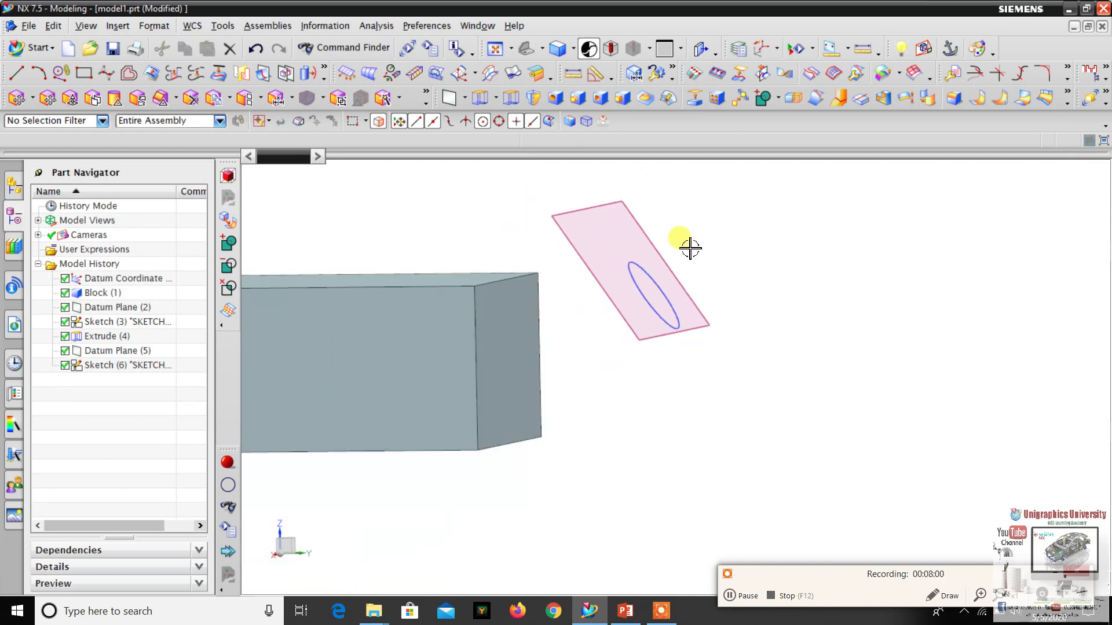
pyautogui.scroll(2, 688, 245)
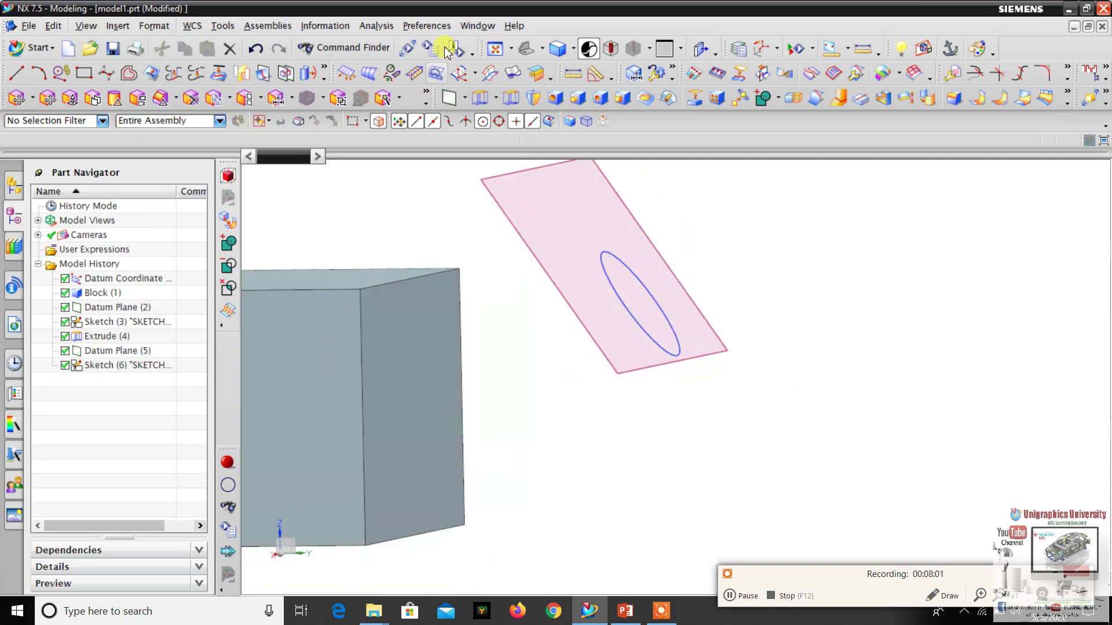
# Extrude the circle on the angled datum plane from 0 to 50 mm as a separate body.
pyautogui.click(481, 99)
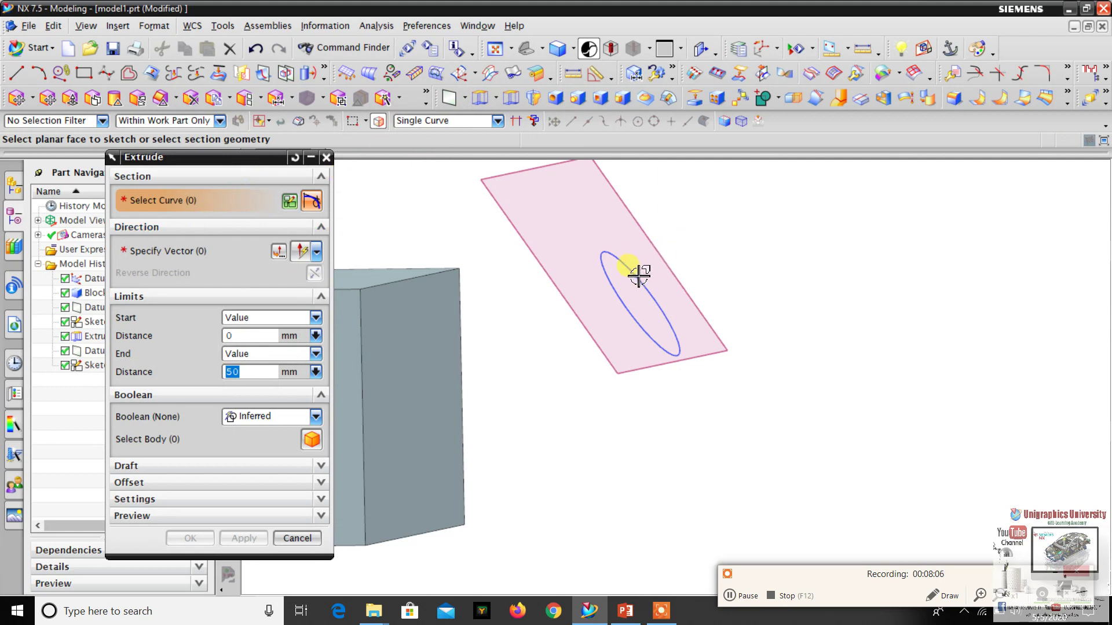
pyautogui.click(637, 277)
pyautogui.moveTo(637, 277); pyautogui.dragTo(602, 377, button='middle')
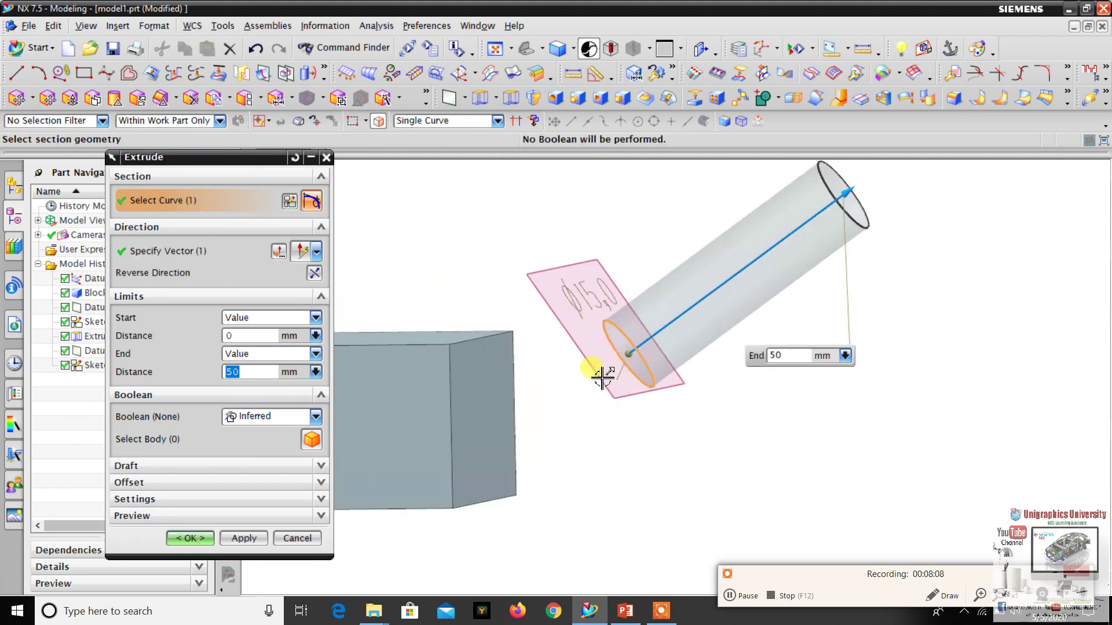
pyautogui.moveTo(950, 302); pyautogui.dragTo(866, 236, button='middle')
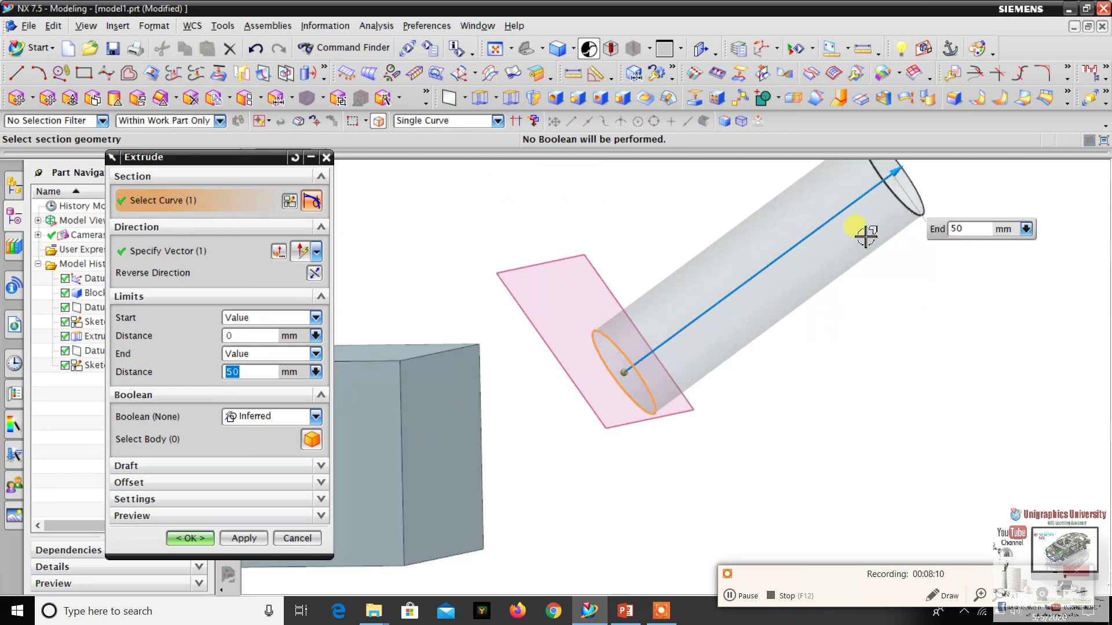
pyautogui.moveTo(722, 320); pyautogui.dragTo(489, 440, button='middle')
pyautogui.click(190, 538)
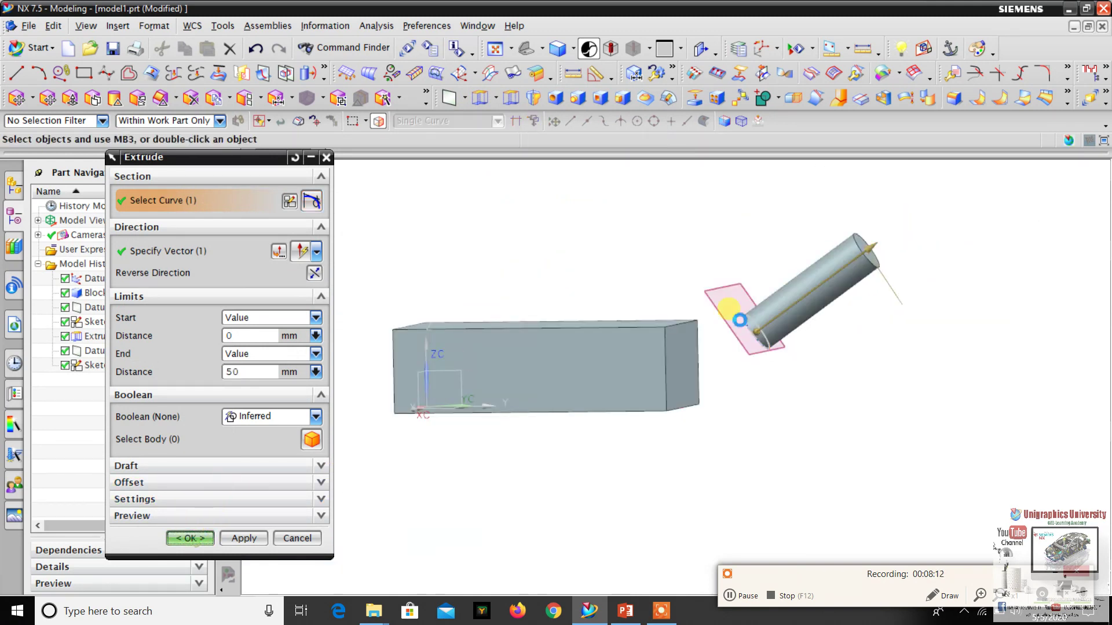
# Examine the extruded cylinder and its angled plane against the block from oblique angles and from the side.
pyautogui.moveTo(755, 358); pyautogui.dragTo(776, 310, button='middle')
pyautogui.scroll(3, 776, 310)
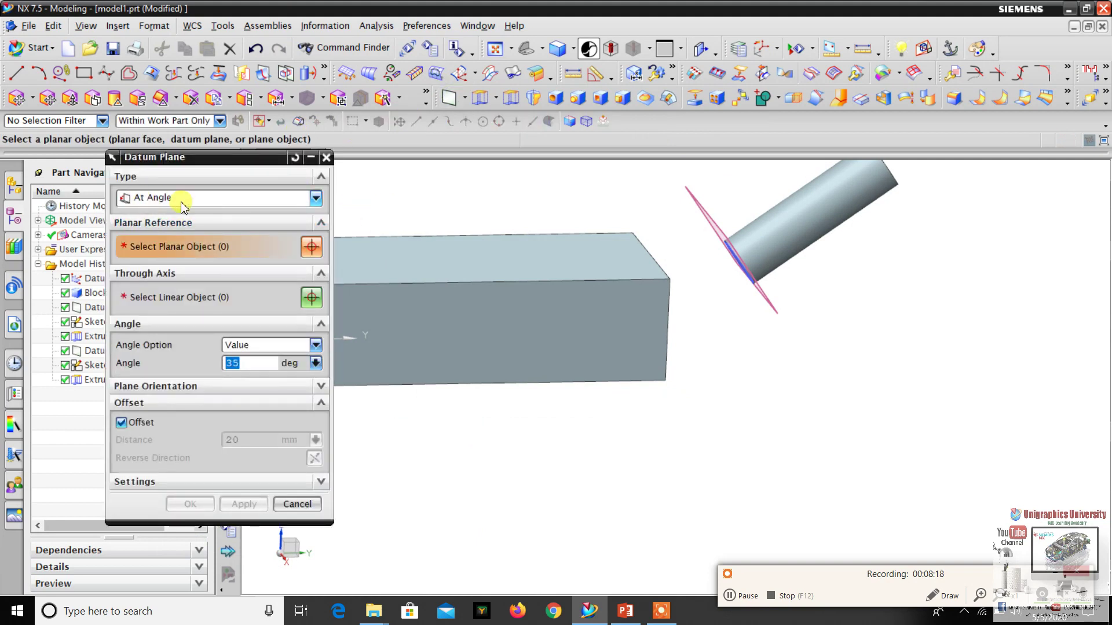
pyautogui.scroll(-2, 642, 305)
pyautogui.moveTo(603, 290); pyautogui.dragTo(739, 273, button='middle')
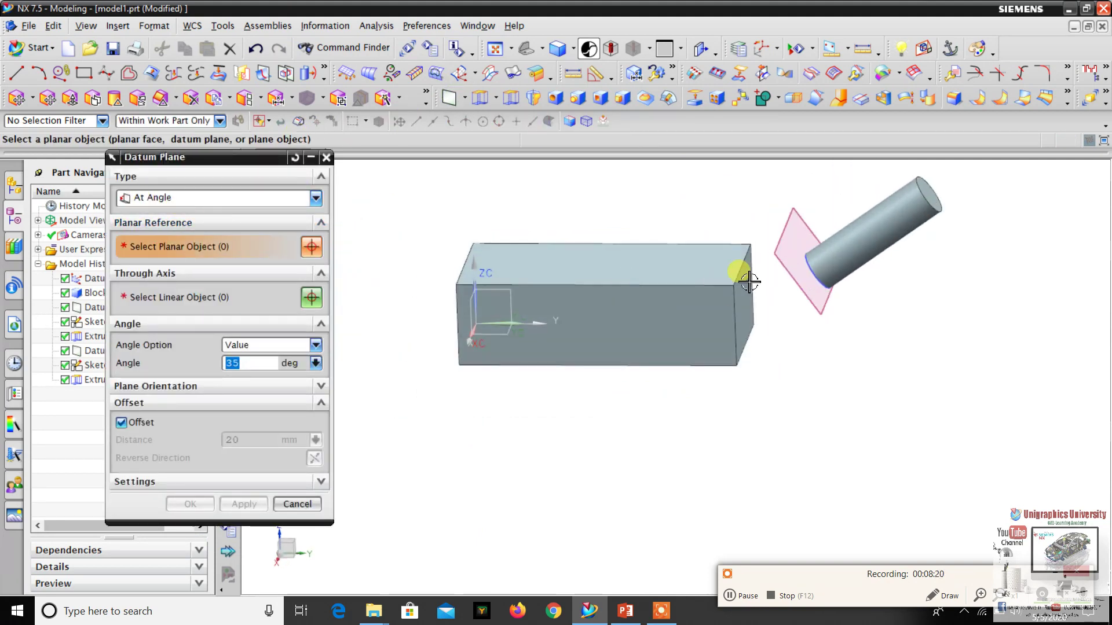
pyautogui.scroll(2, 753, 270)
pyautogui.scroll(1, 737, 268)
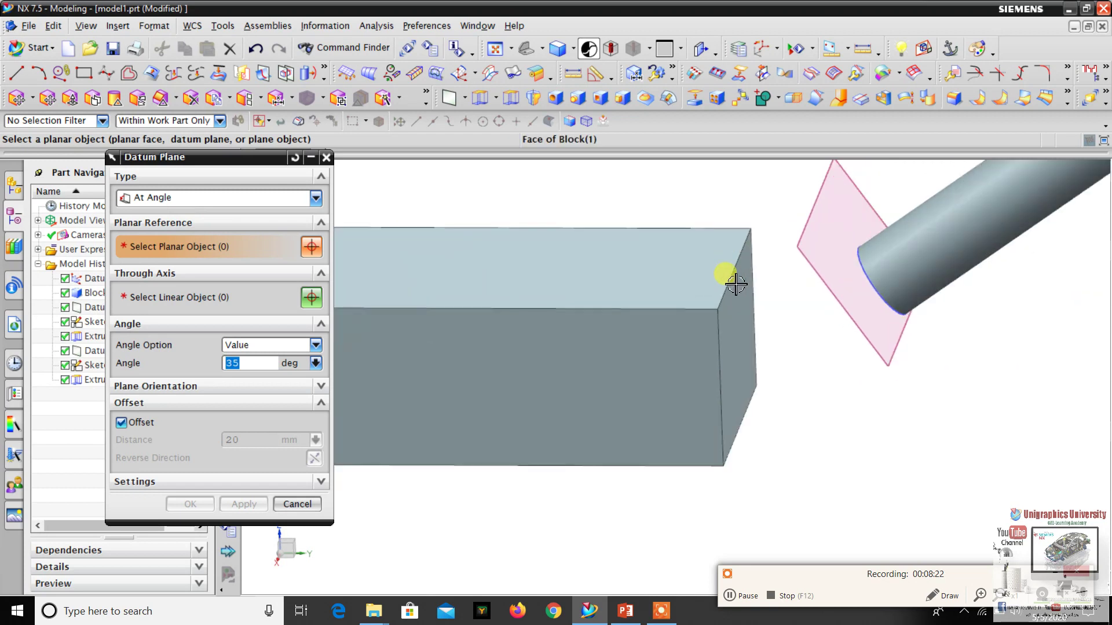
pyautogui.scroll(-3, 799, 284)
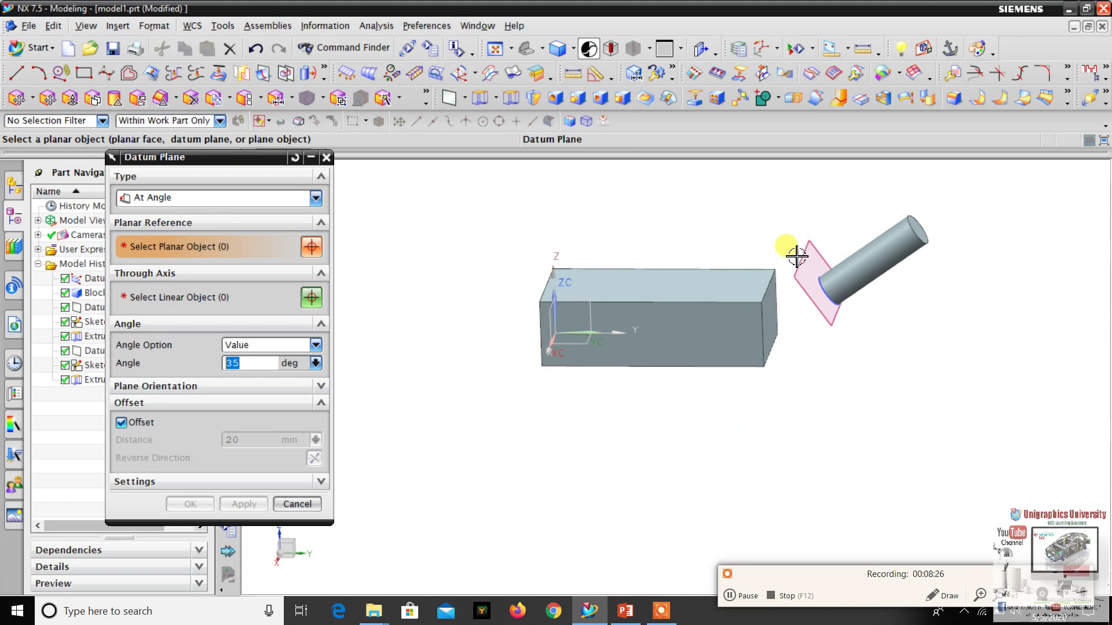
pyautogui.hotkey('ctrl', 'alt', 'r')
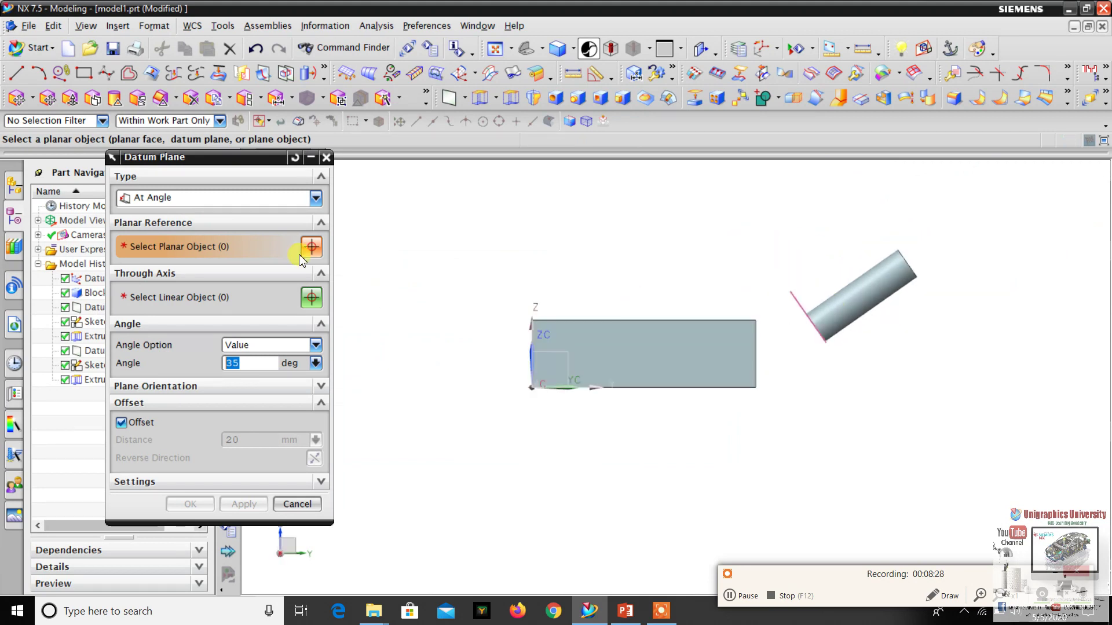
# Set the new datum plane's type to At Distance and show the block's long side face.
pyautogui.click(204, 202)
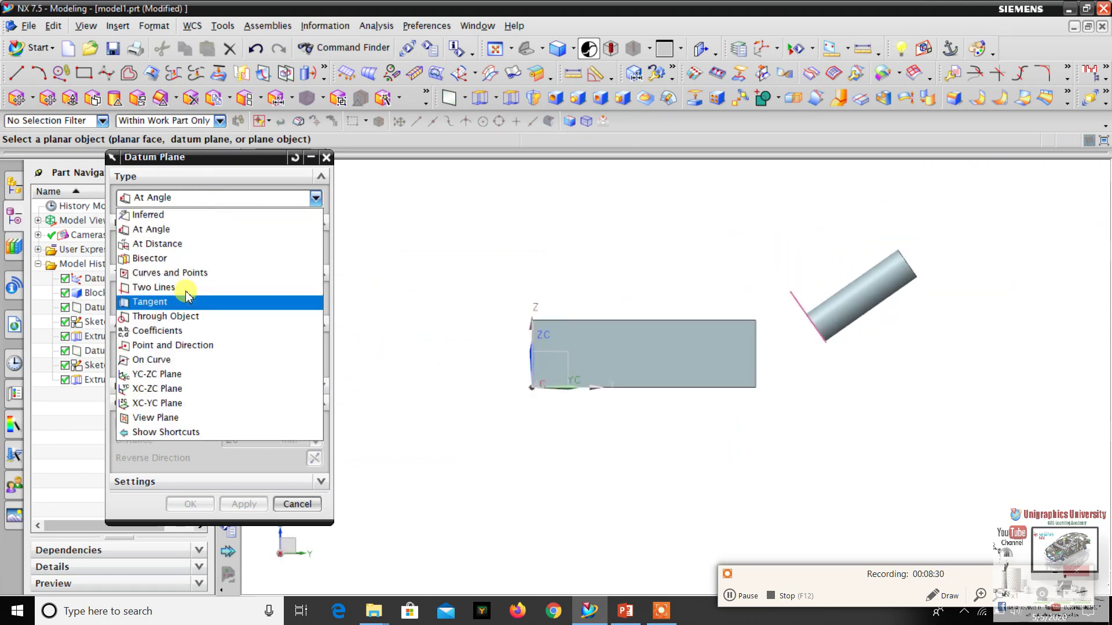
pyautogui.click(180, 247)
pyautogui.scroll(-3, 455, 276)
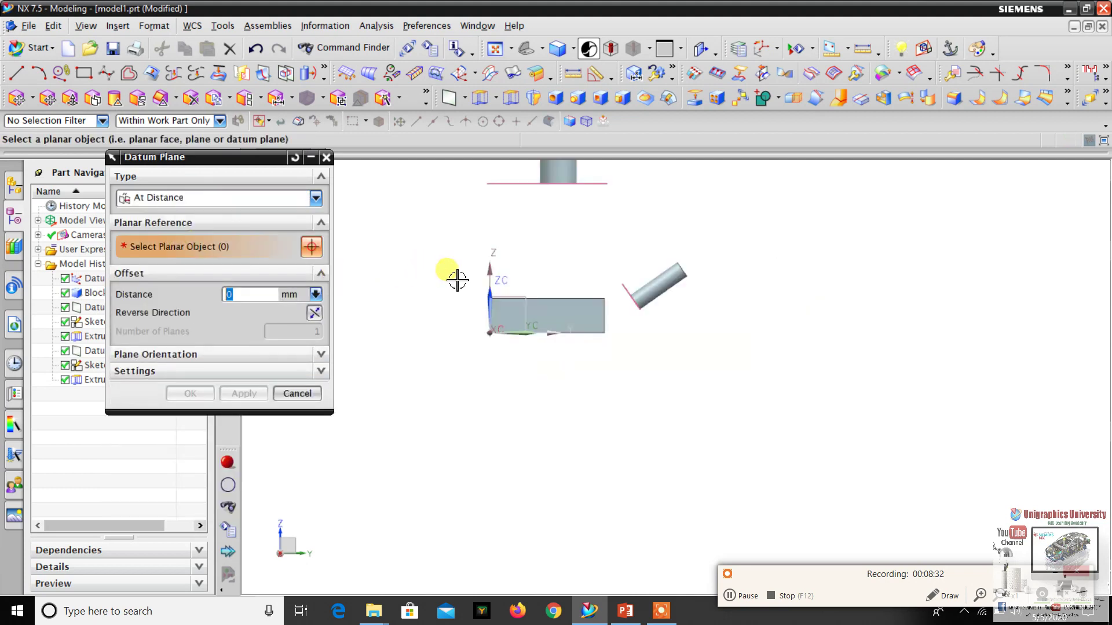
pyautogui.click(209, 203)
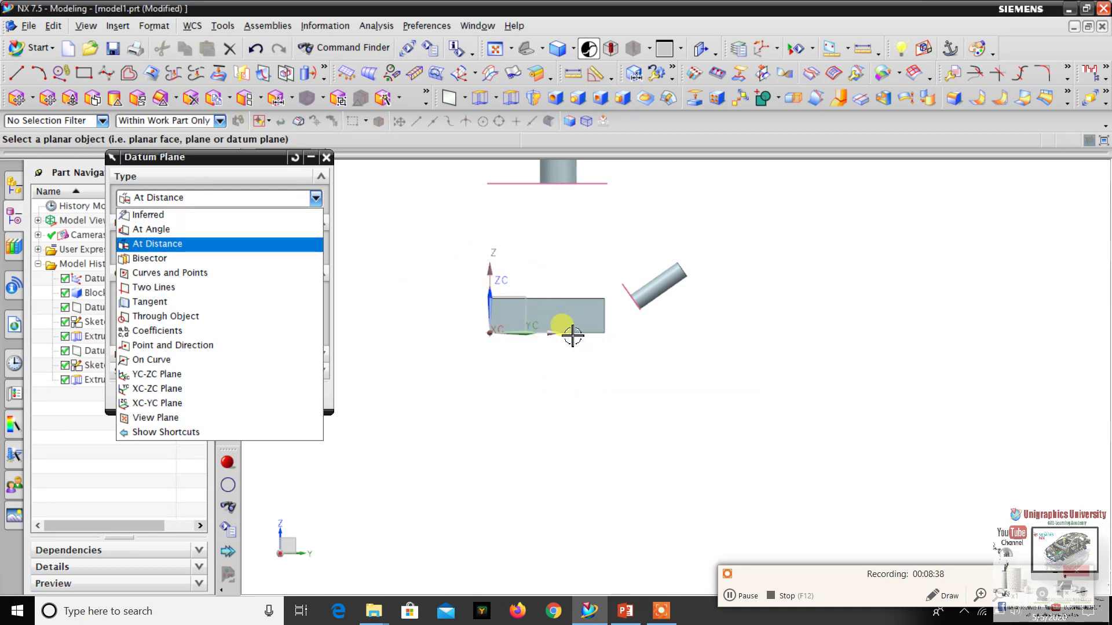
pyautogui.click(510, 251)
pyautogui.moveTo(513, 250); pyautogui.dragTo(540, 324, button='middle')
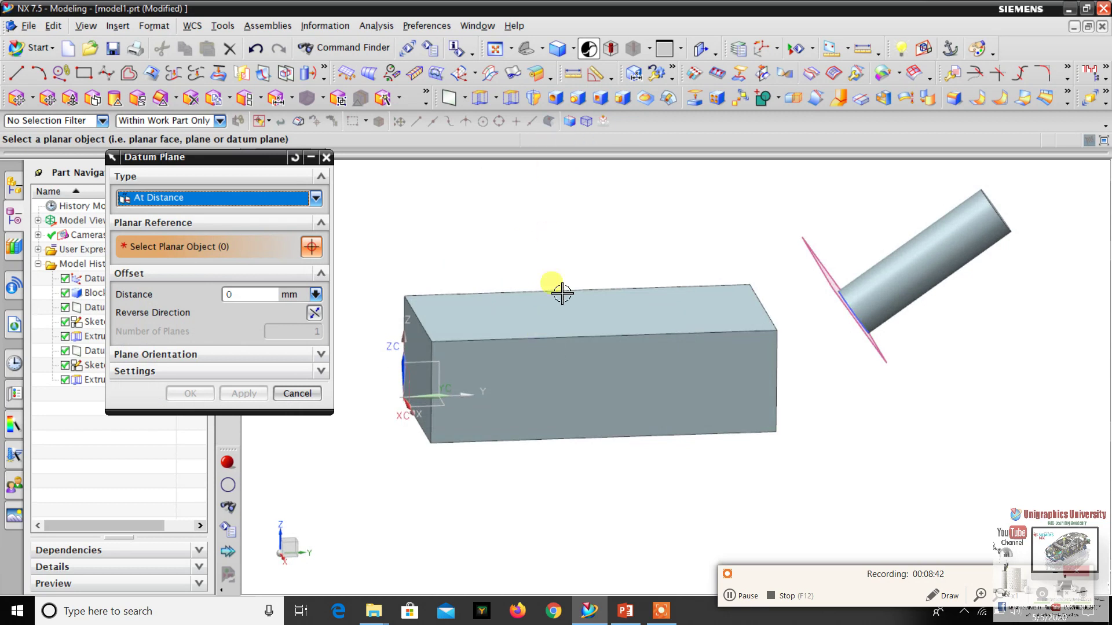
pyautogui.scroll(-5, 562, 294)
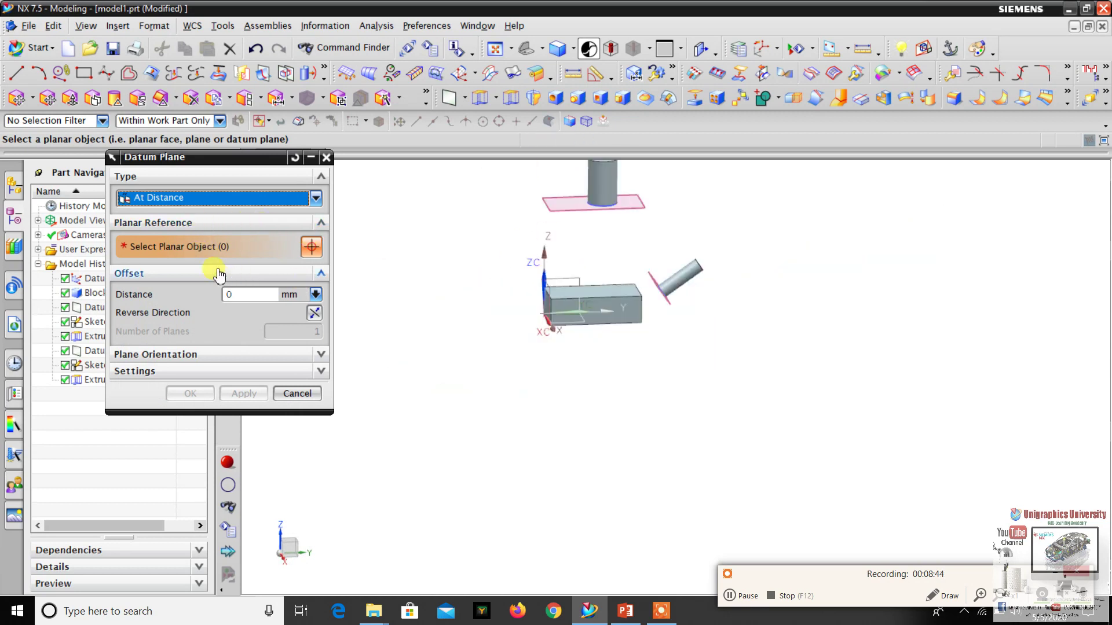
pyautogui.scroll(3, 629, 294)
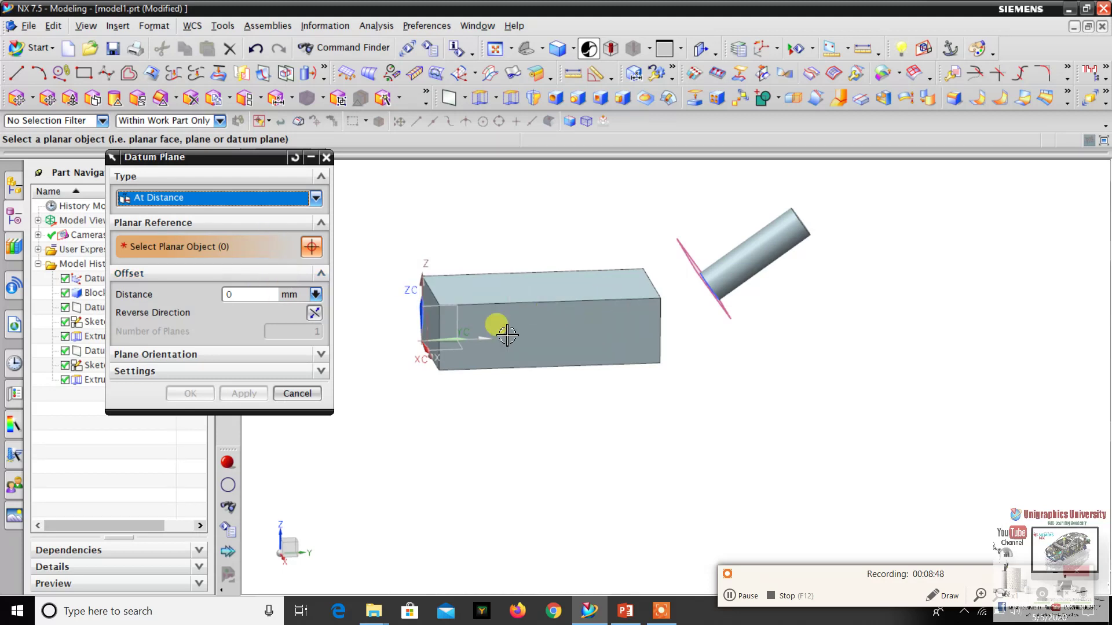
pyautogui.moveTo(504, 323); pyautogui.dragTo(380, 304, button='middle')
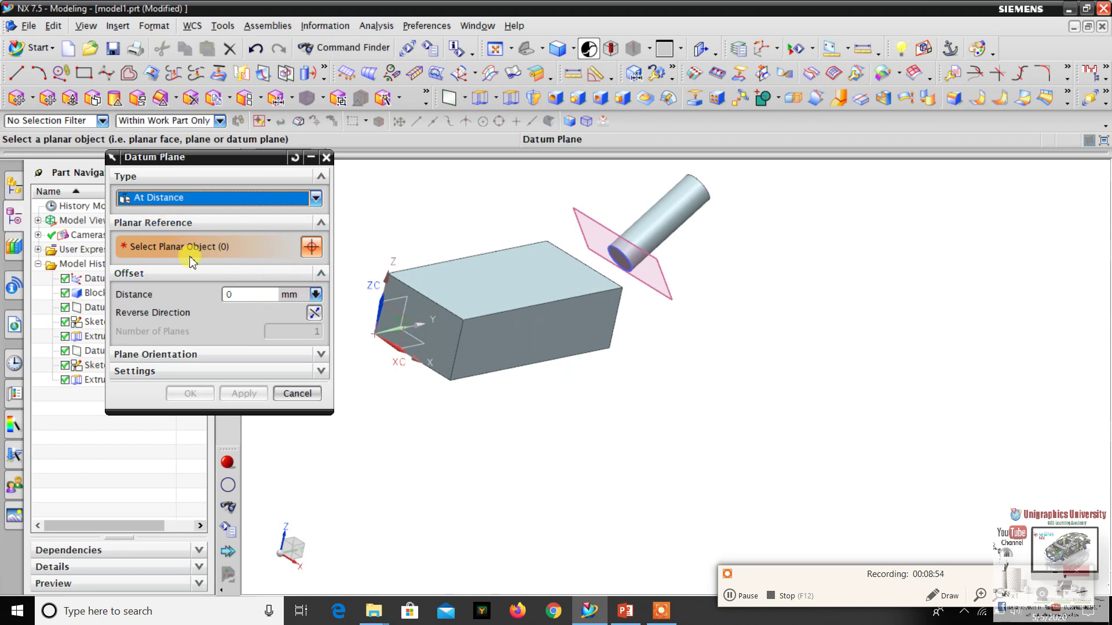
# Create a datum plane offset 75 mm outward from the block's long side face.
pyautogui.click(552, 326)
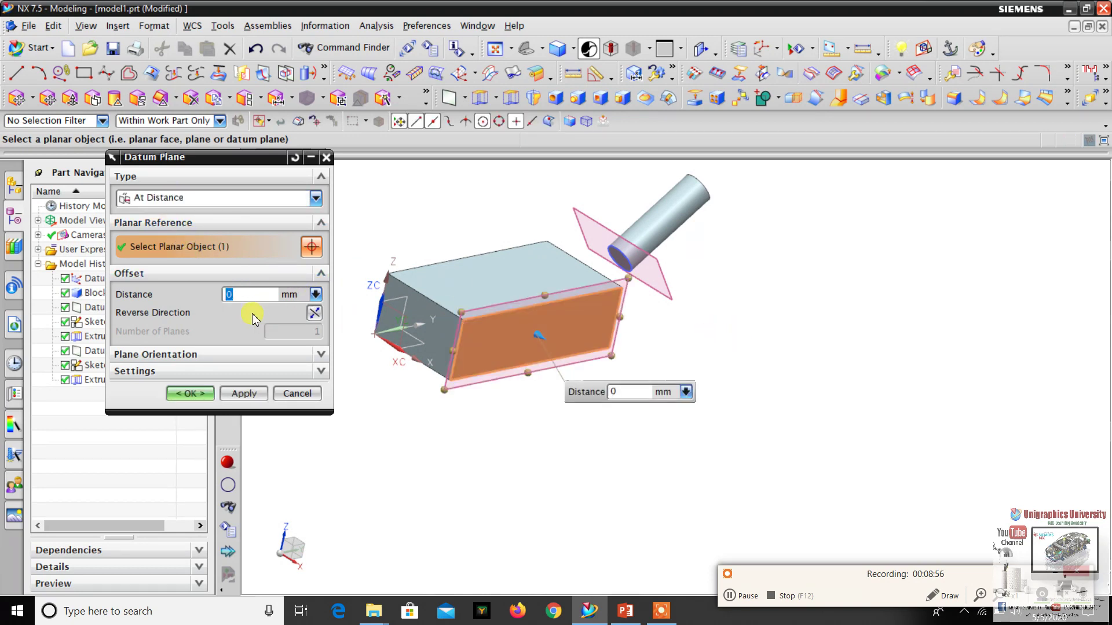
pyautogui.write('75')
pyautogui.press('Return')
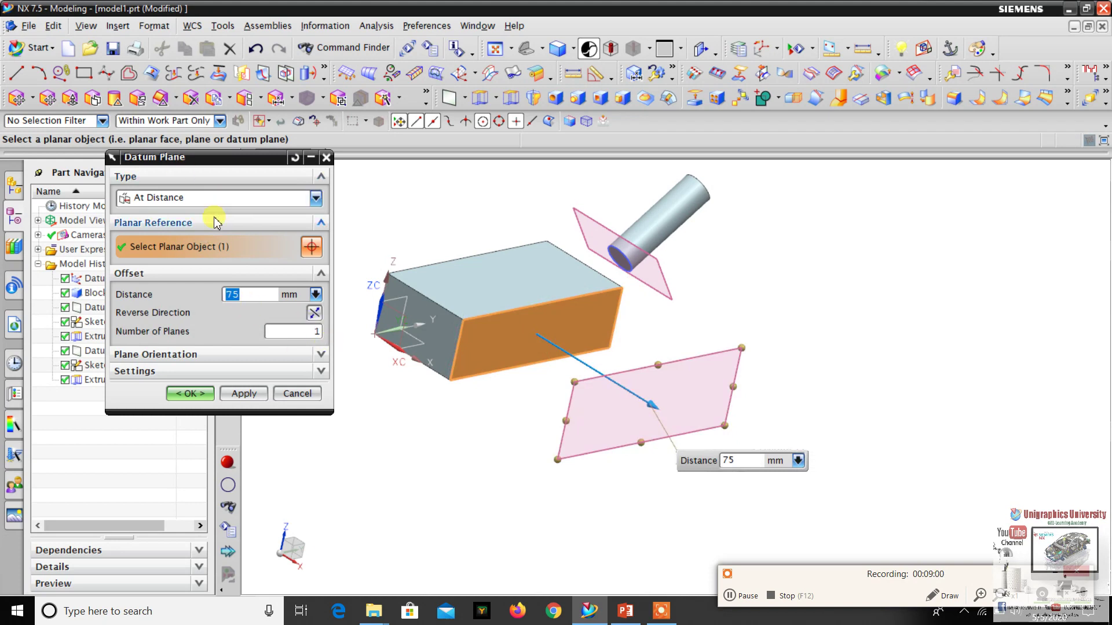
pyautogui.click(195, 406)
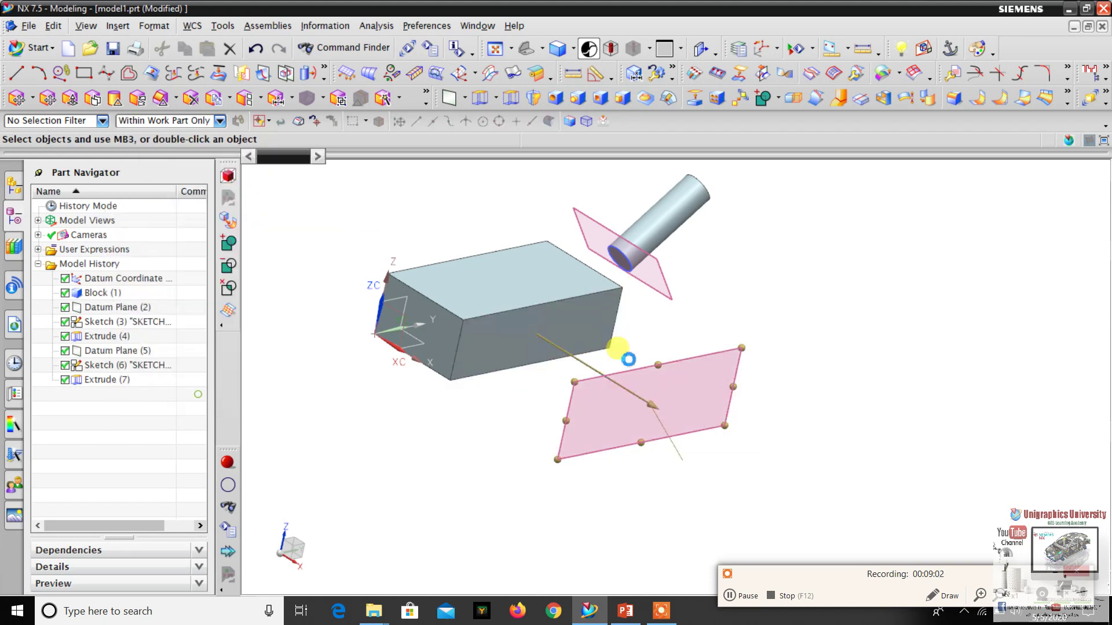
pyautogui.moveTo(585, 390); pyautogui.dragTo(560, 391, button='middle')
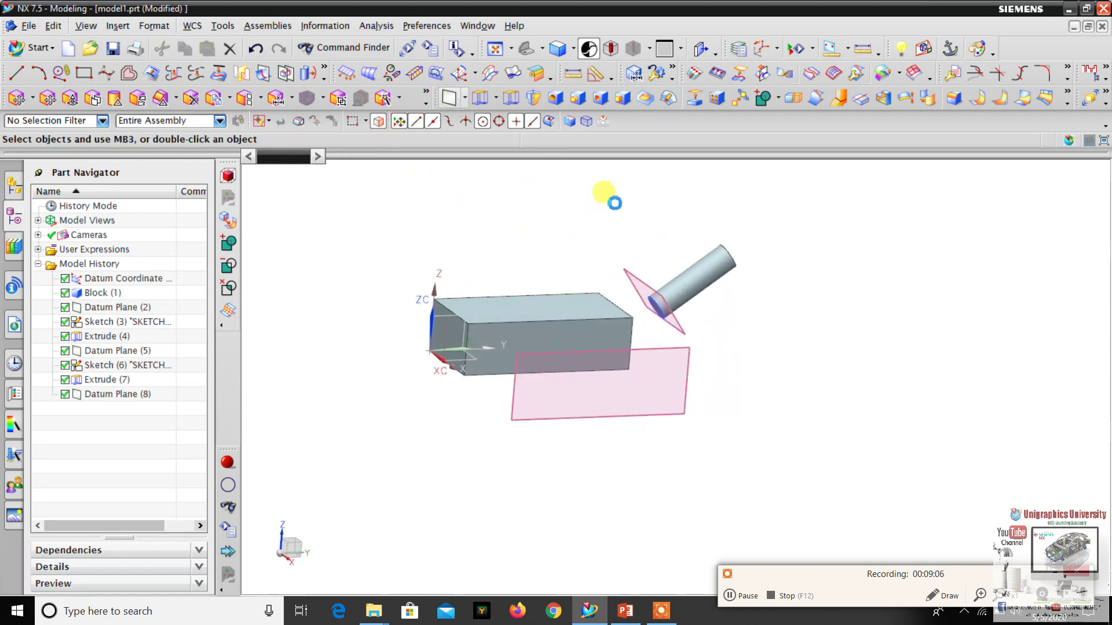
# Start another datum plane and review the available plane types.
pyautogui.click(229, 199)
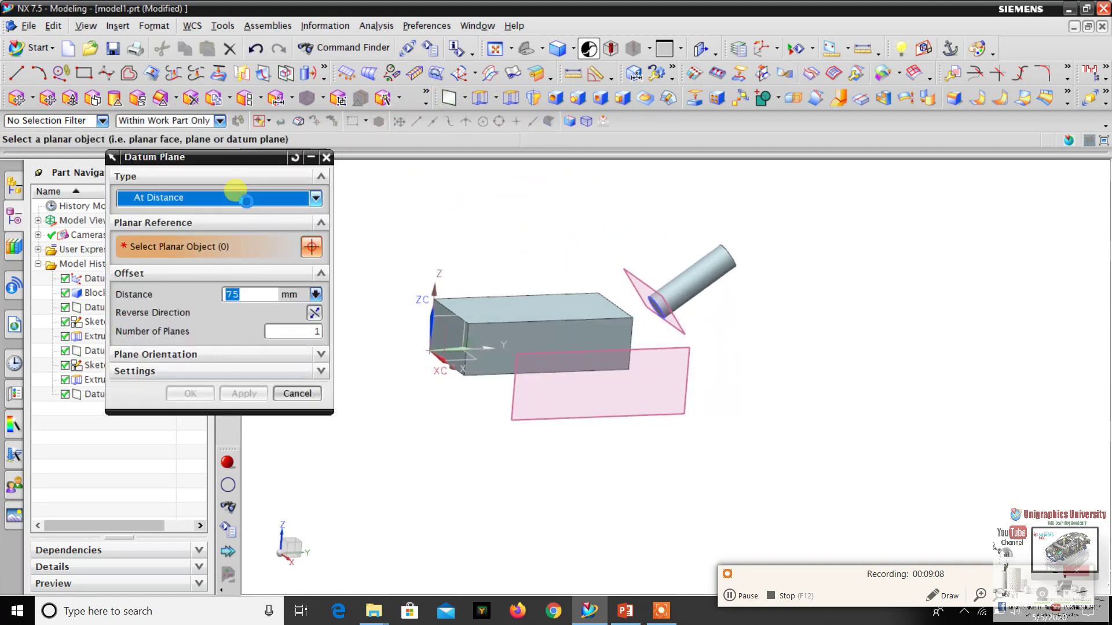
pyautogui.click(246, 198)
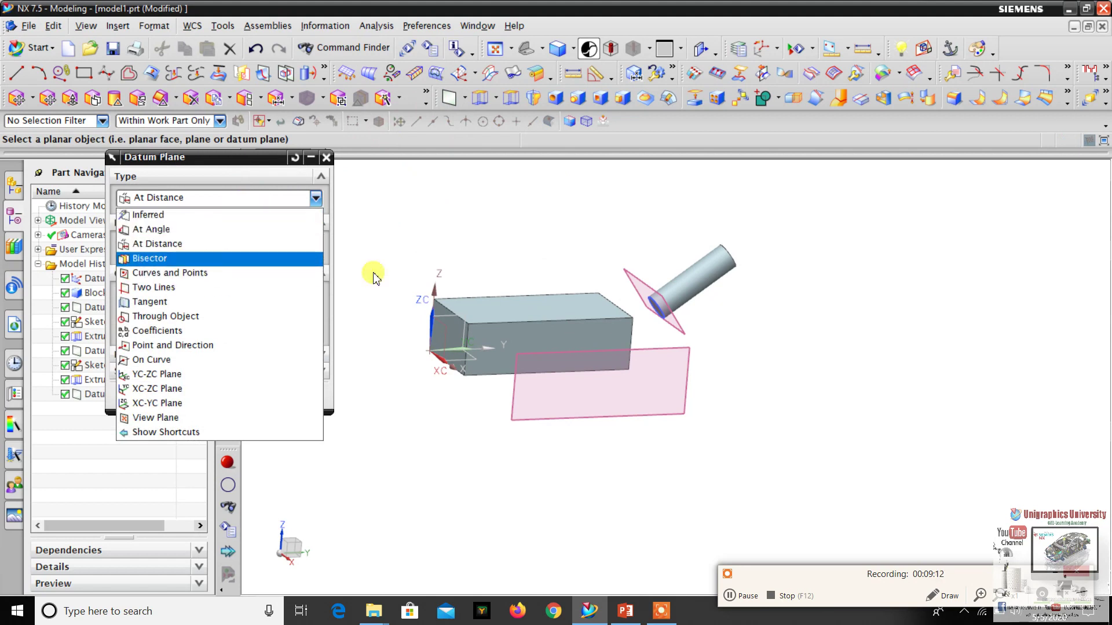
pyautogui.click(509, 328)
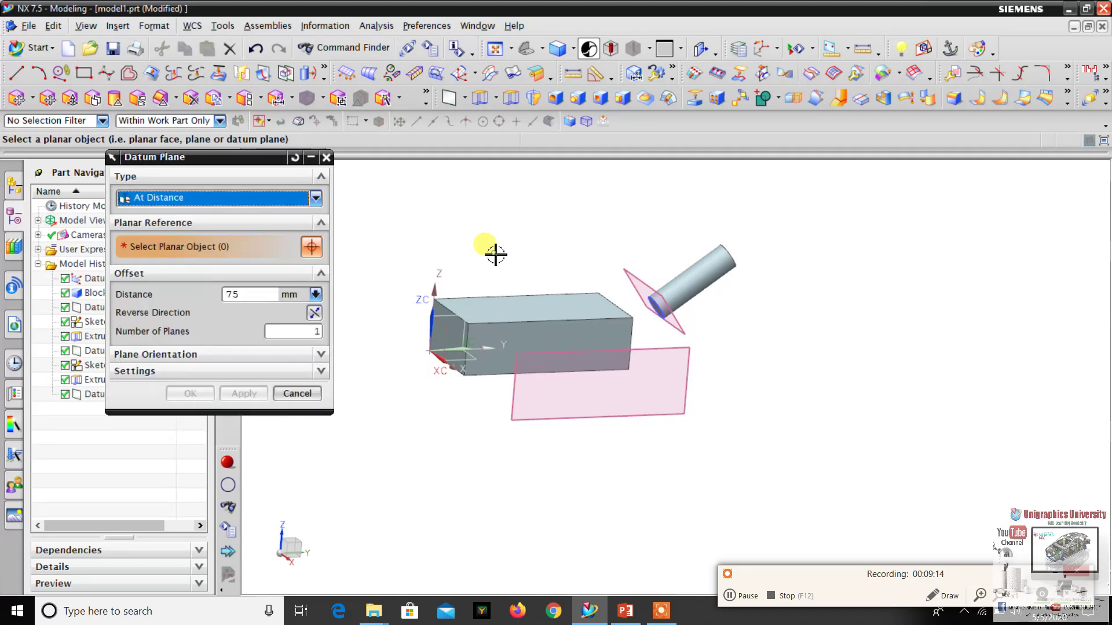
# Examine the block's two long side faces and the parallel offset plane from several angles.
pyautogui.moveTo(489, 286); pyautogui.dragTo(551, 327, button='middle')
pyautogui.scroll(4, 538, 261)
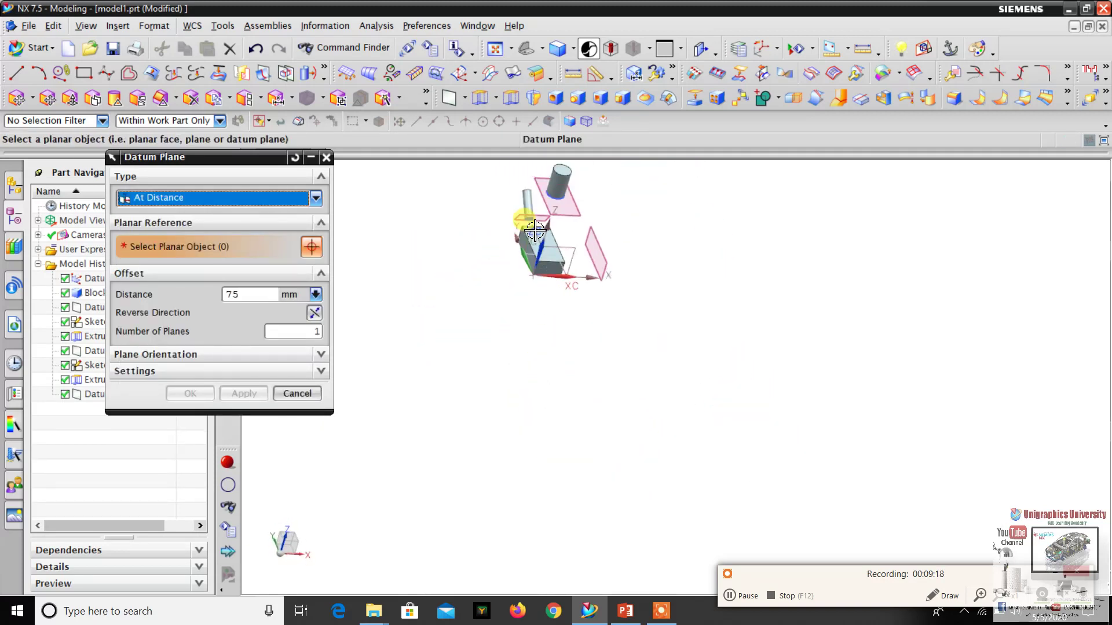
pyautogui.scroll(-2, 524, 269)
pyautogui.scroll(2, 527, 270)
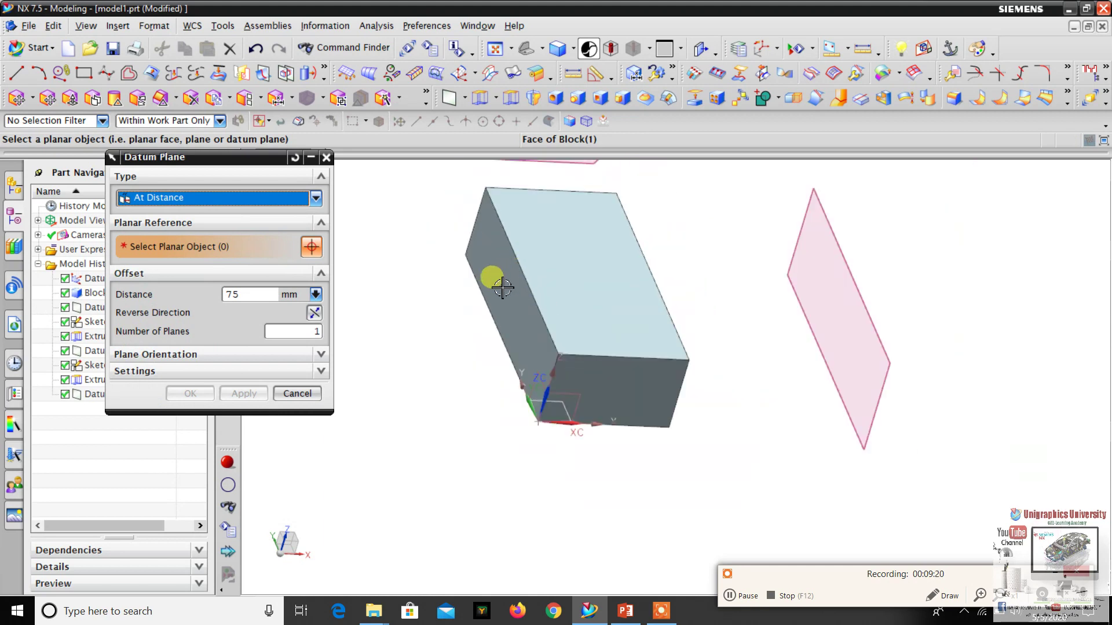
pyautogui.scroll(-2, 584, 313)
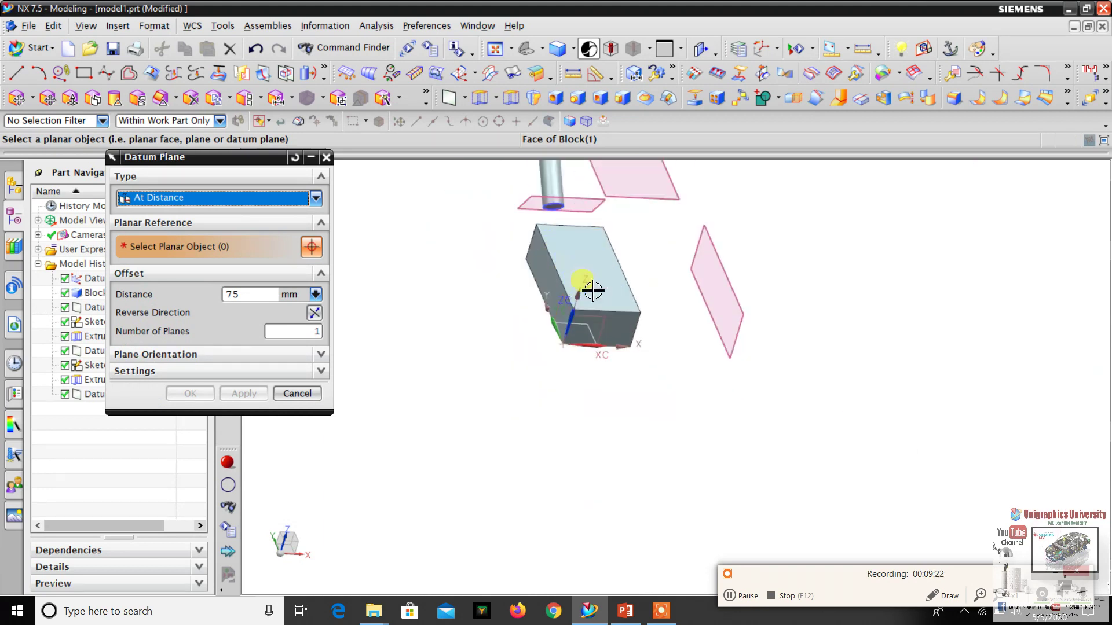
pyautogui.moveTo(588, 290); pyautogui.dragTo(550, 256, button='middle')
pyautogui.scroll(2, 565, 272)
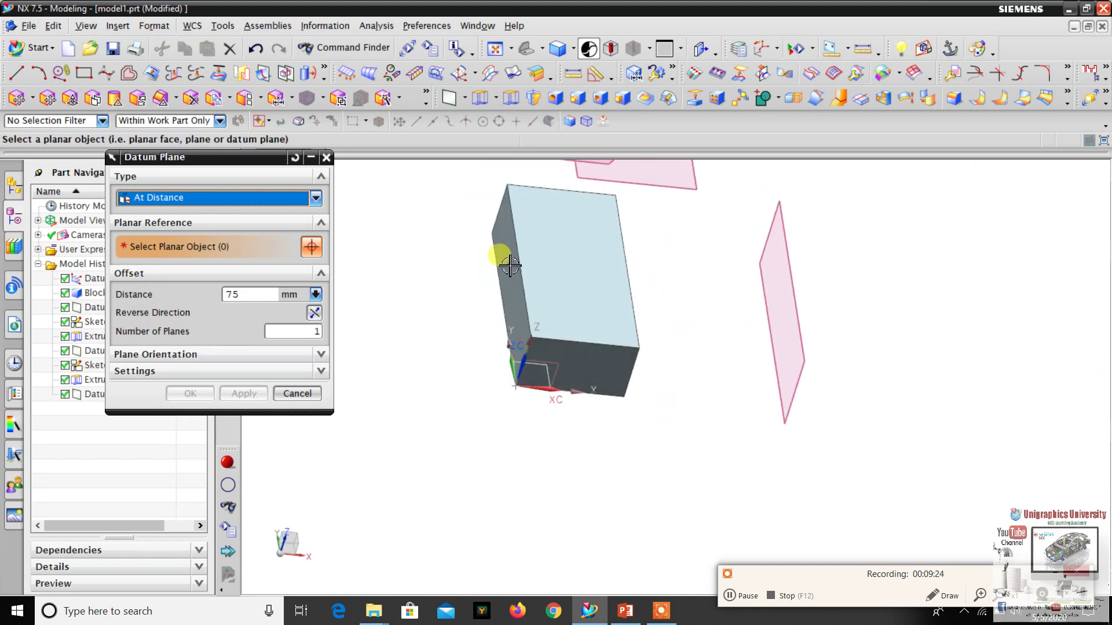
pyautogui.scroll(2, 614, 283)
pyautogui.scroll(-1, 603, 288)
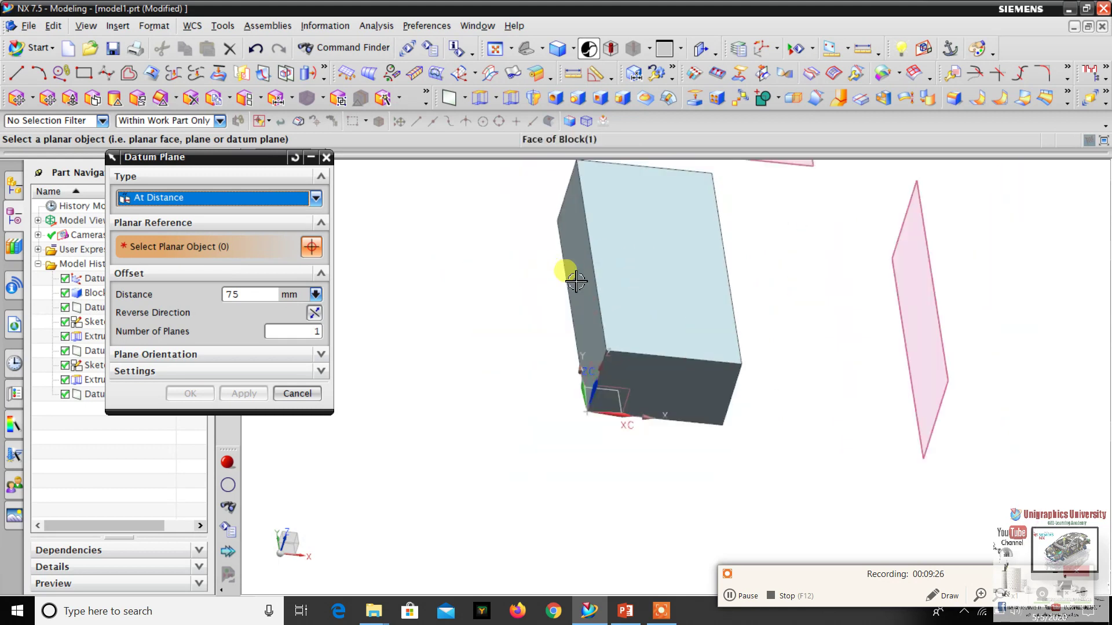
pyautogui.moveTo(733, 288); pyautogui.dragTo(707, 288, button='middle')
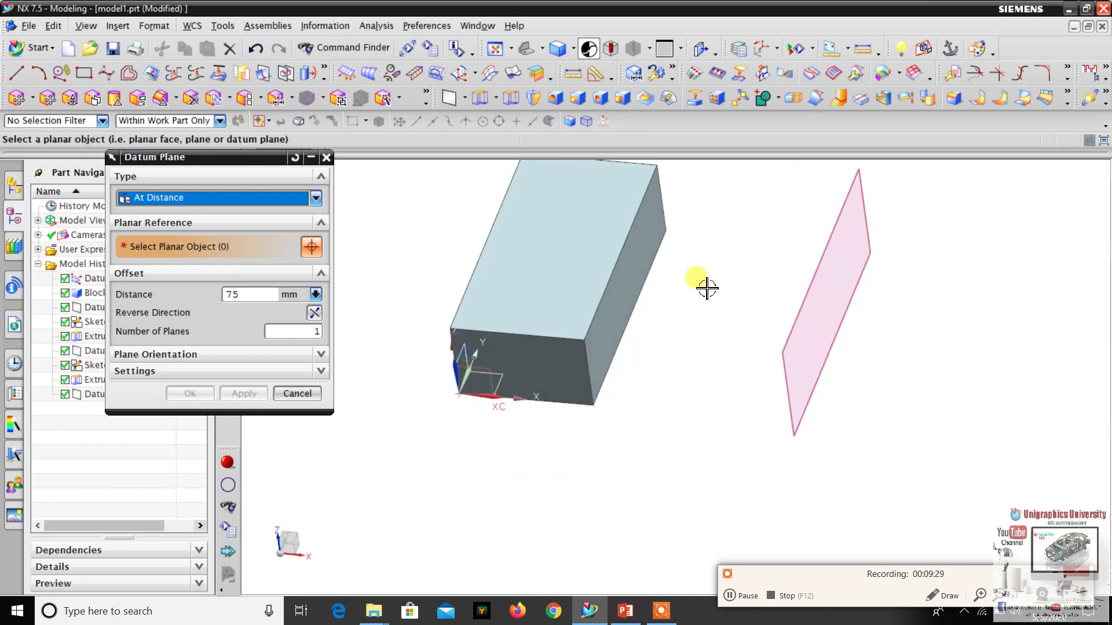
# Try a Bisector datum plane between the block's two opposite long side faces.
pyautogui.click(222, 198)
pyautogui.click(223, 194)
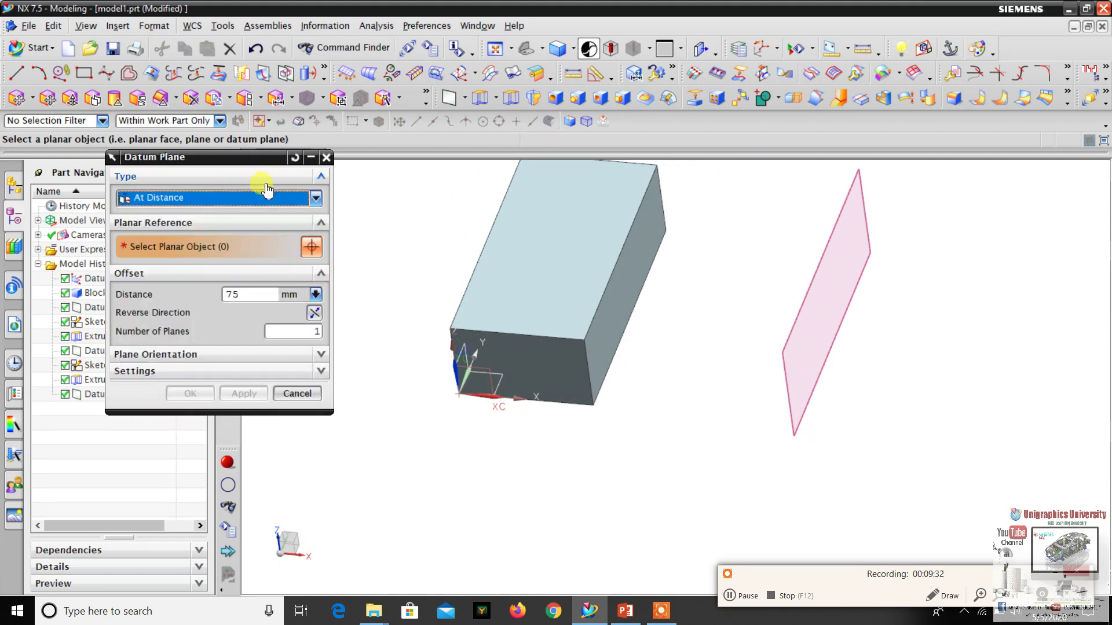
pyautogui.click(184, 213)
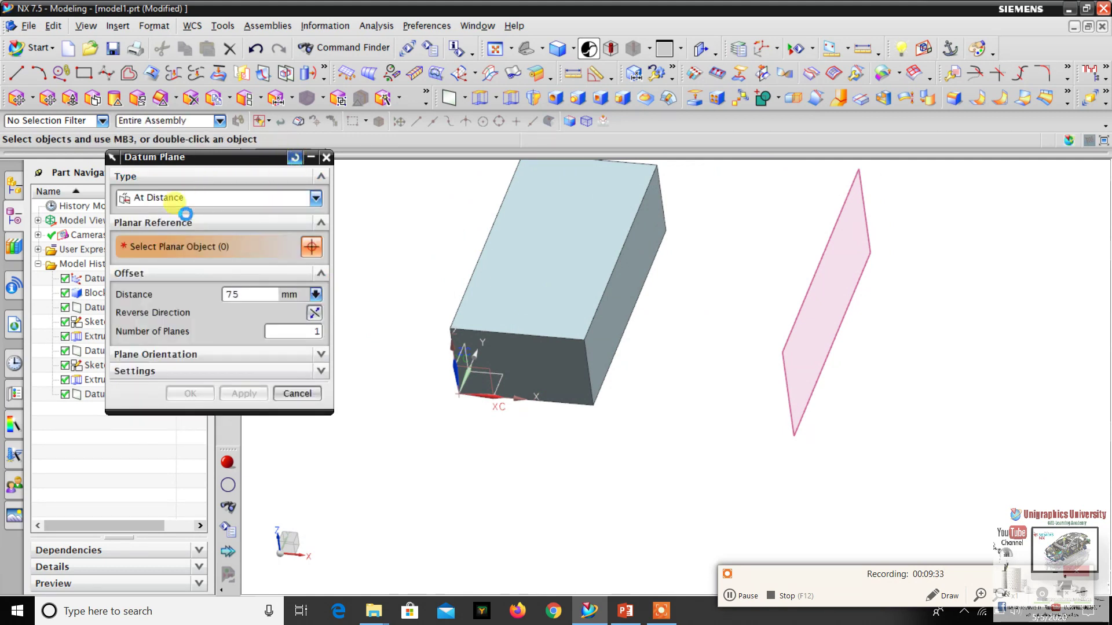
pyautogui.click(218, 197)
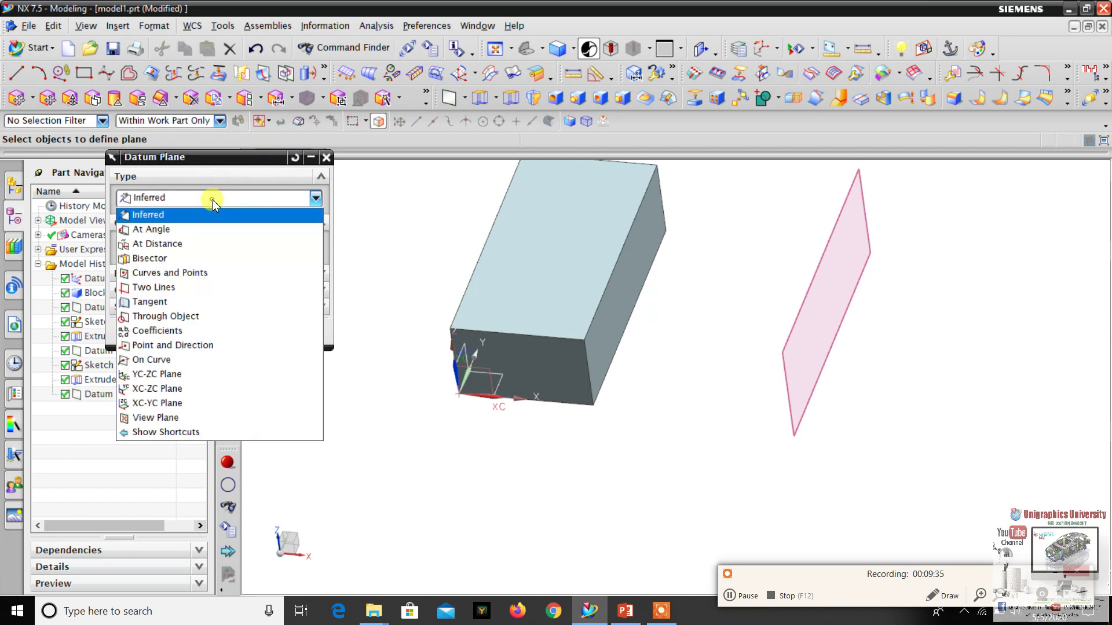
pyautogui.click(168, 258)
pyautogui.moveTo(542, 251); pyautogui.dragTo(659, 249, button='middle')
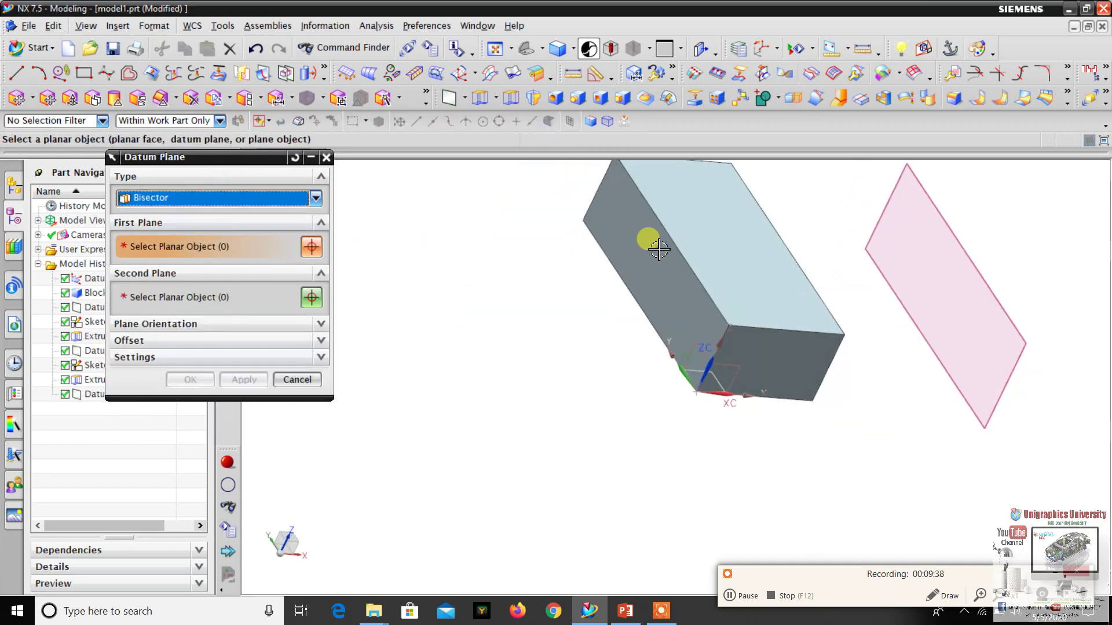
pyautogui.click(659, 249)
pyautogui.moveTo(819, 322); pyautogui.dragTo(767, 336, button='middle')
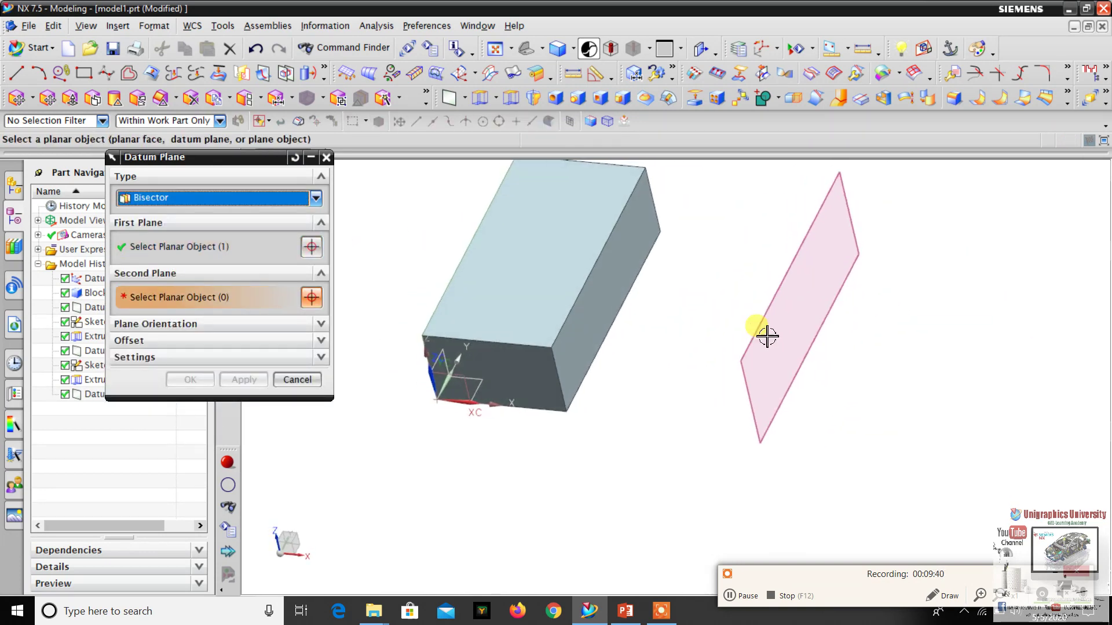
pyautogui.click(614, 258)
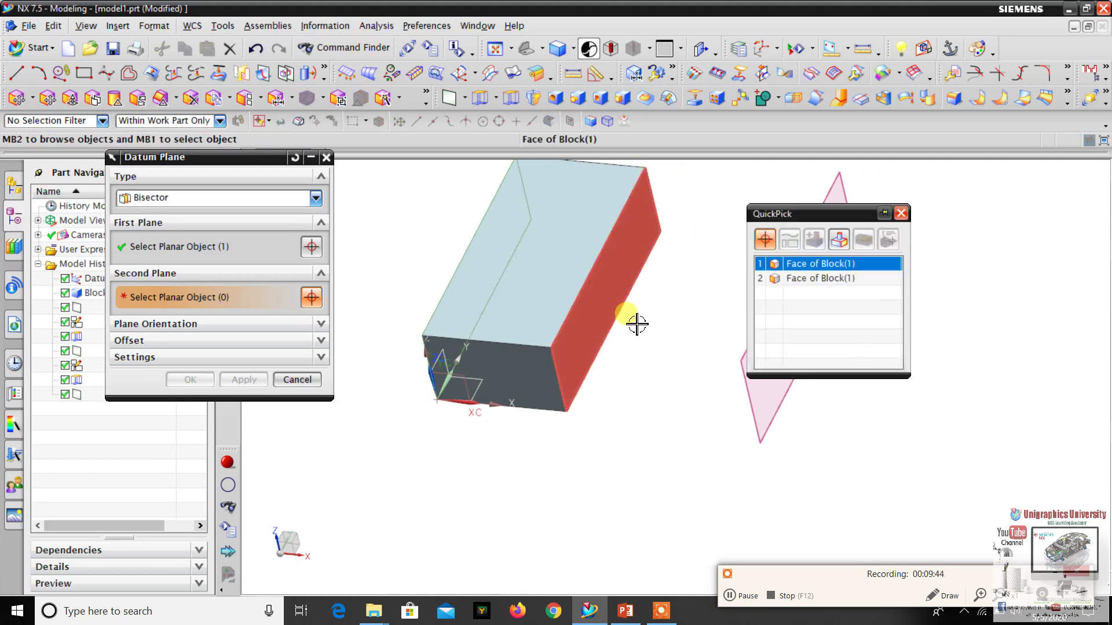
pyautogui.click(798, 269)
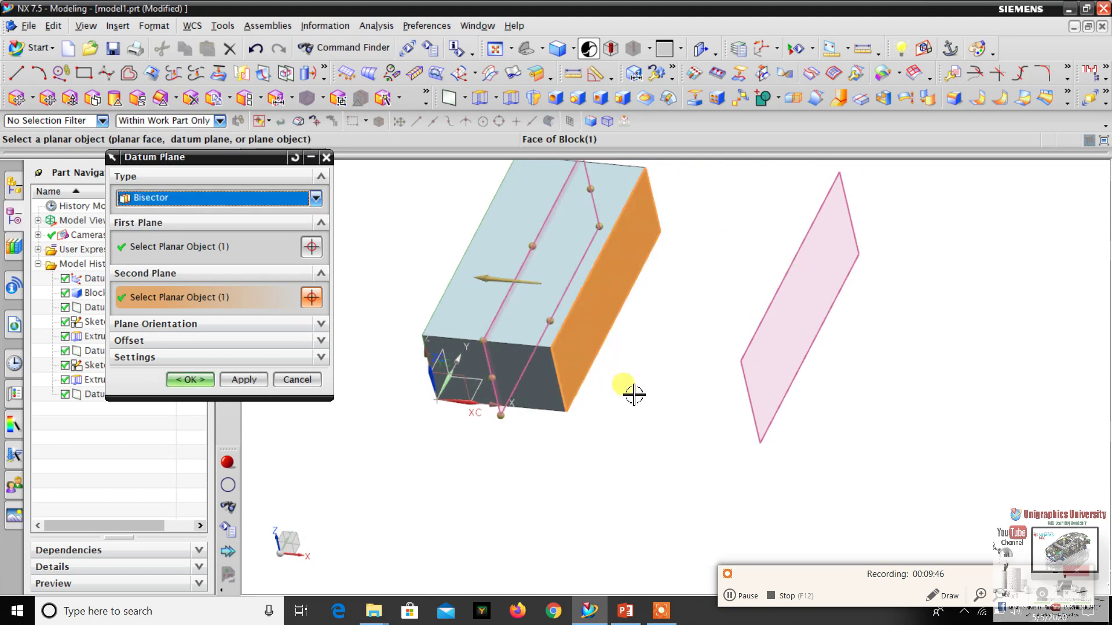
pyautogui.moveTo(604, 343); pyautogui.dragTo(685, 335, button='middle')
pyautogui.scroll(-3, 670, 272)
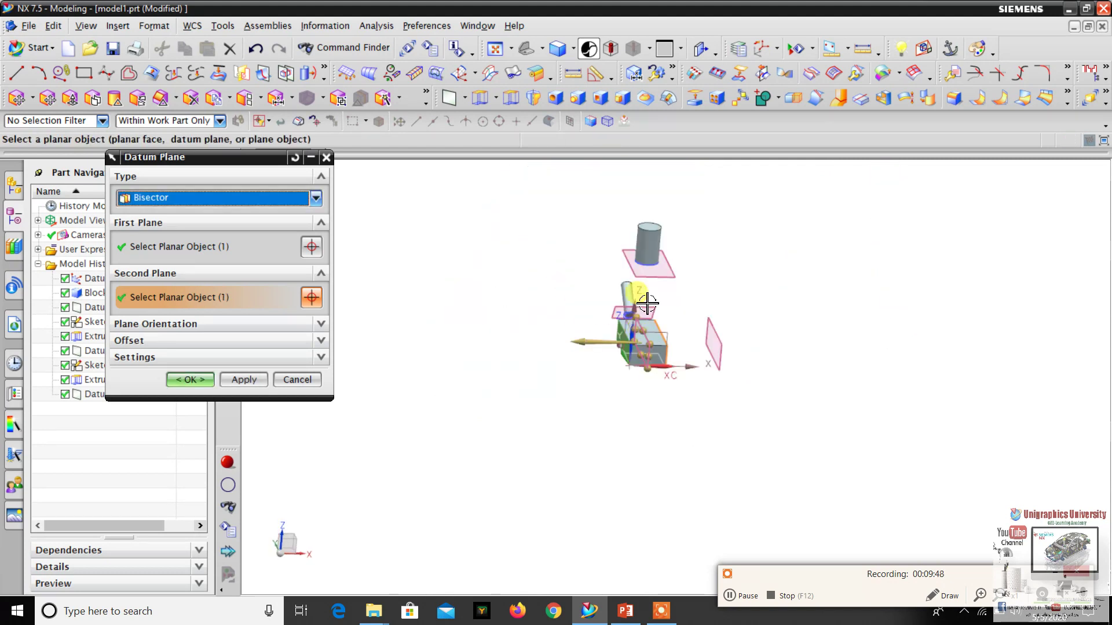
pyautogui.scroll(3, 644, 356)
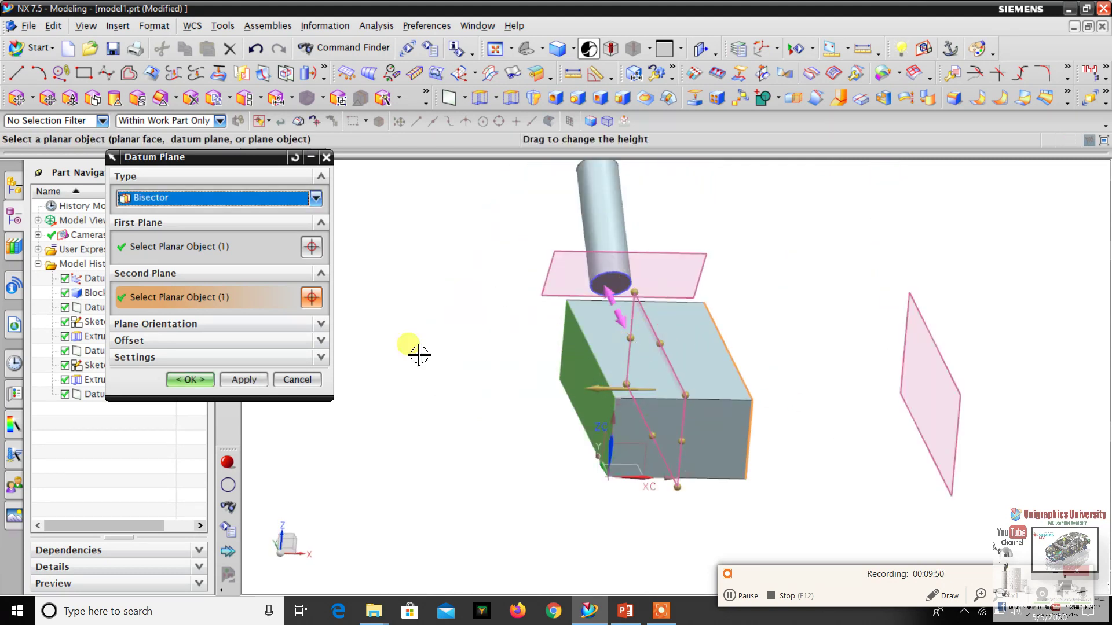
# Try offsetting the bisector plane by -1 mm, reset the offset to 0 mm and cancel the datum plane.
pyautogui.click(197, 341)
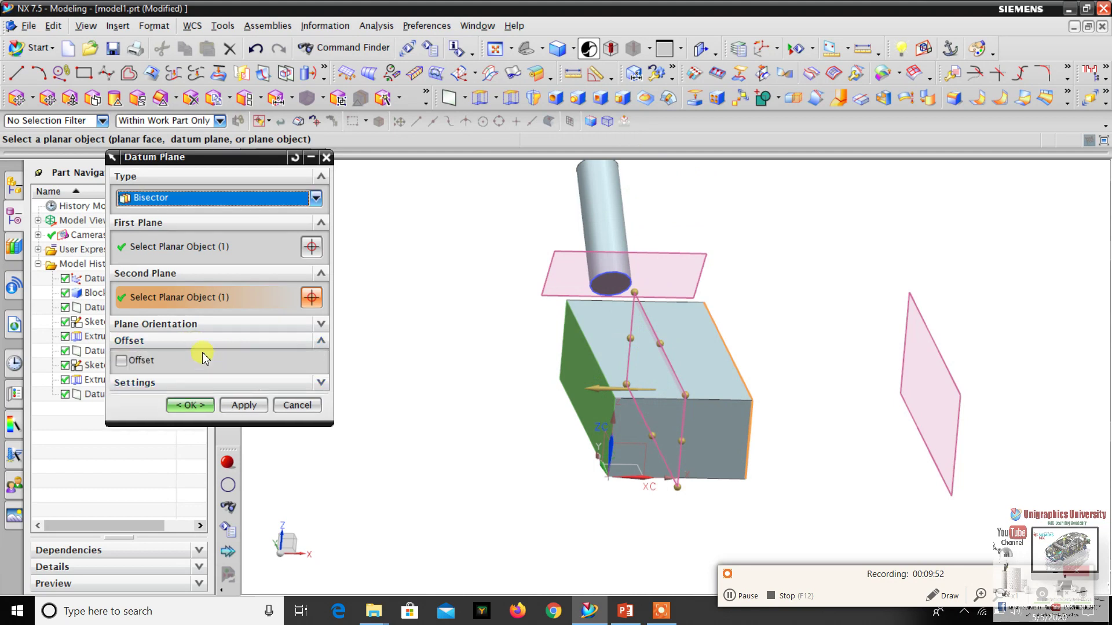
pyautogui.click(143, 367)
pyautogui.moveTo(633, 385)
pyautogui.mouseDown()
pyautogui.moveTo(665, 384)
pyautogui.moveTo(653, 388)
pyautogui.mouseUp()
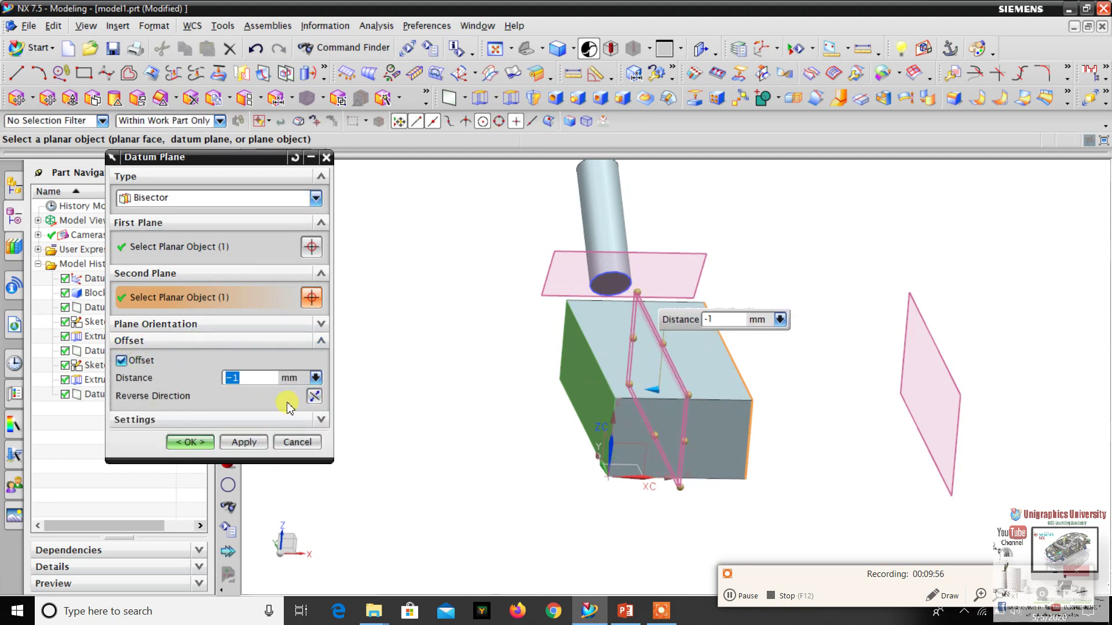
pyautogui.write('0')
pyautogui.press('Return')
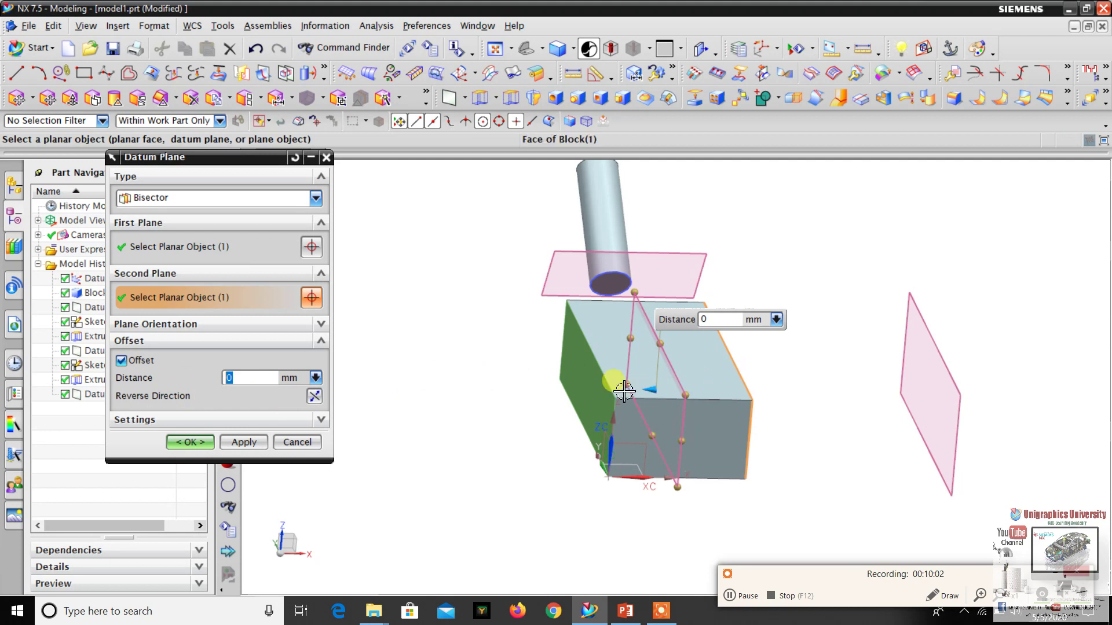
pyautogui.scroll(1, 620, 382)
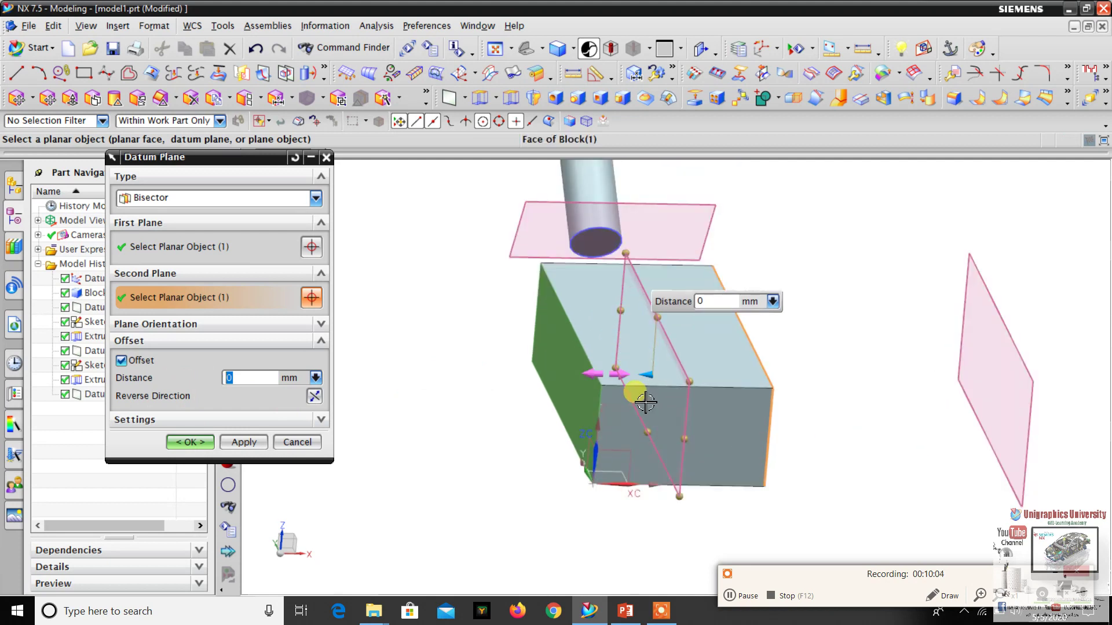
pyautogui.click(286, 444)
# Select the block and start the Move Object command on it.
pyautogui.scroll(-3, 588, 368)
pyautogui.scroll(3, 619, 359)
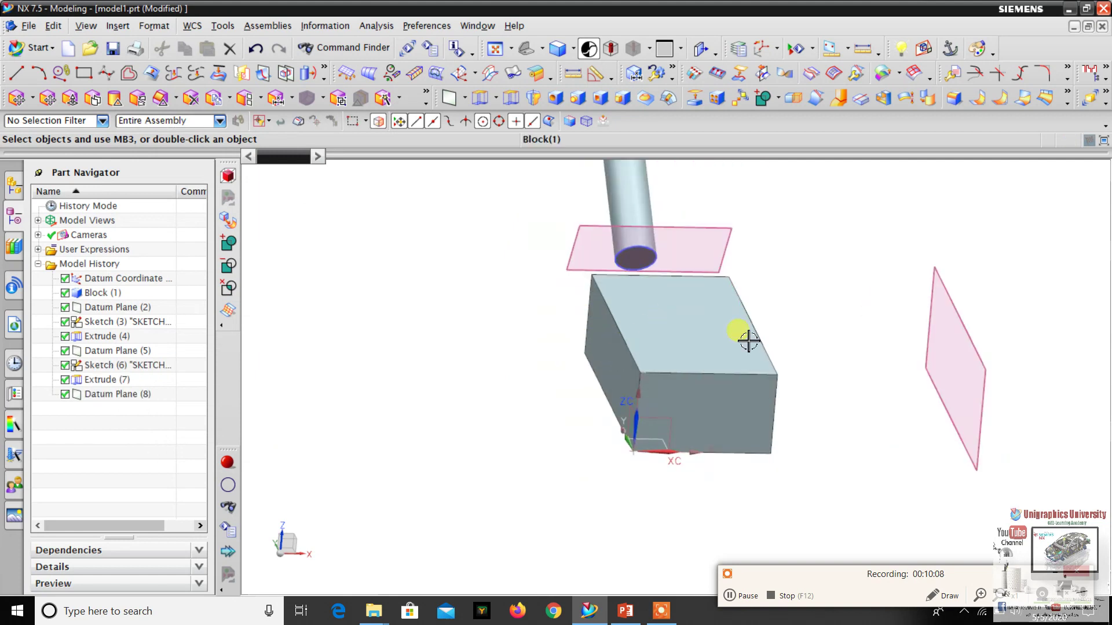
pyautogui.scroll(-3, 748, 341)
pyautogui.scroll(3, 694, 361)
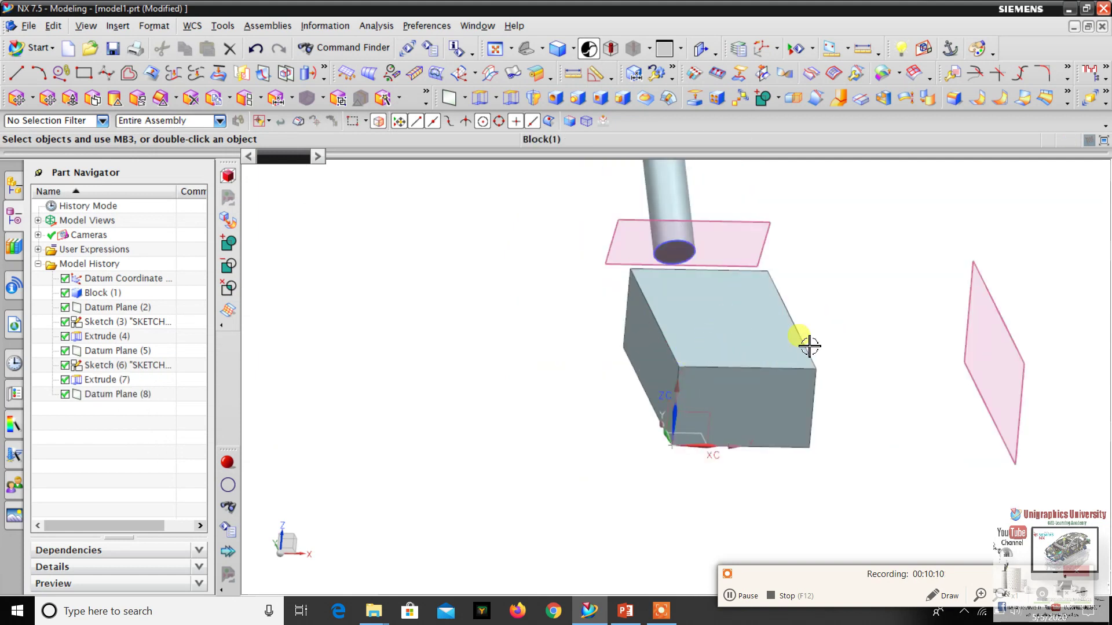
pyautogui.click(716, 328)
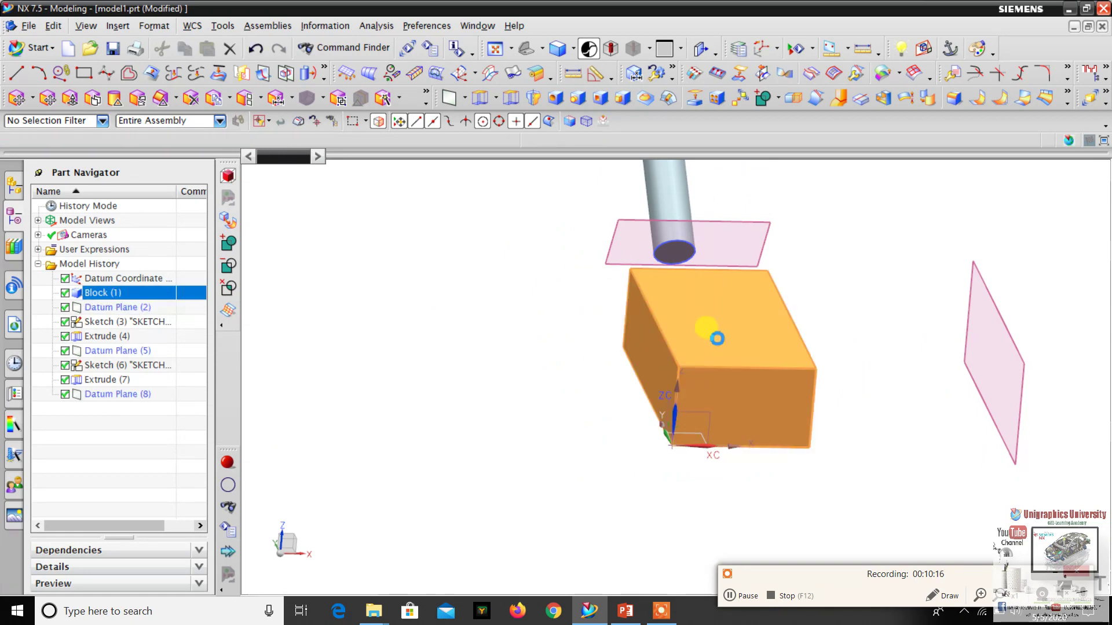
pyautogui.hotkey('ctrl', 't')
# Switch to PowerPoint, add a text box reading "CTRL+T" beside the Datum Plane image, and return to NX.
pyautogui.click(626, 611)
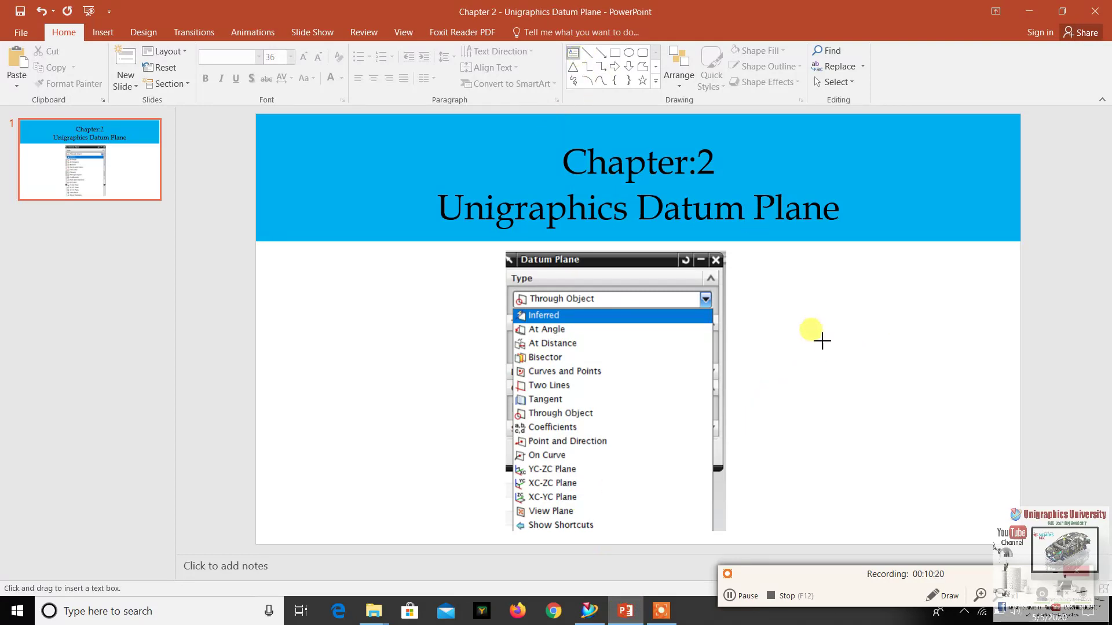
pyautogui.moveTo(819, 340); pyautogui.dragTo(882, 370)
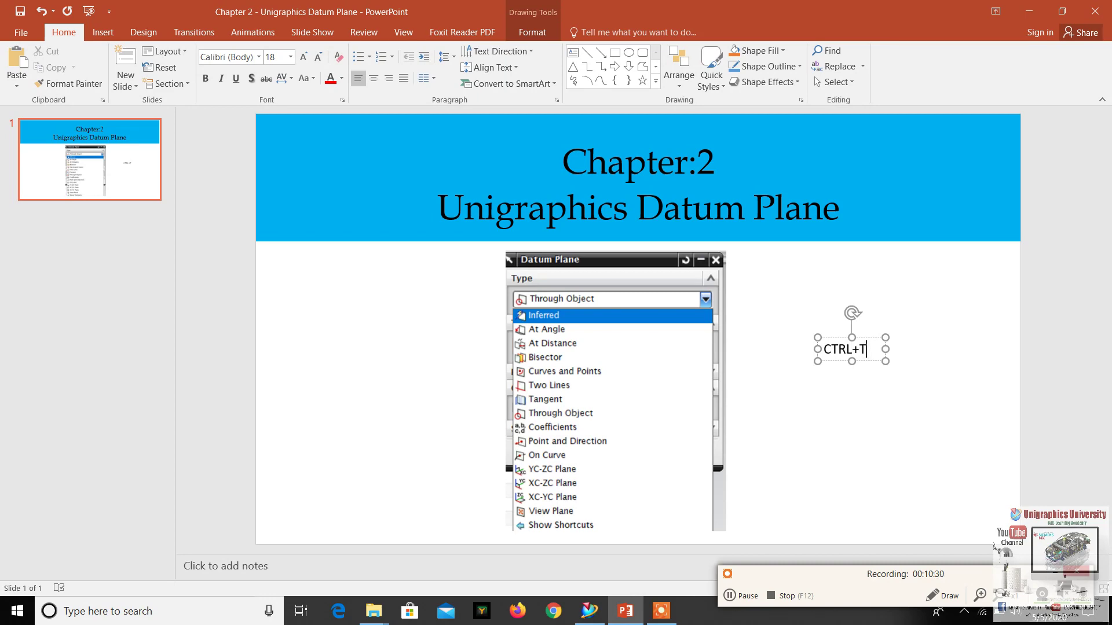
pyautogui.click(1023, 12)
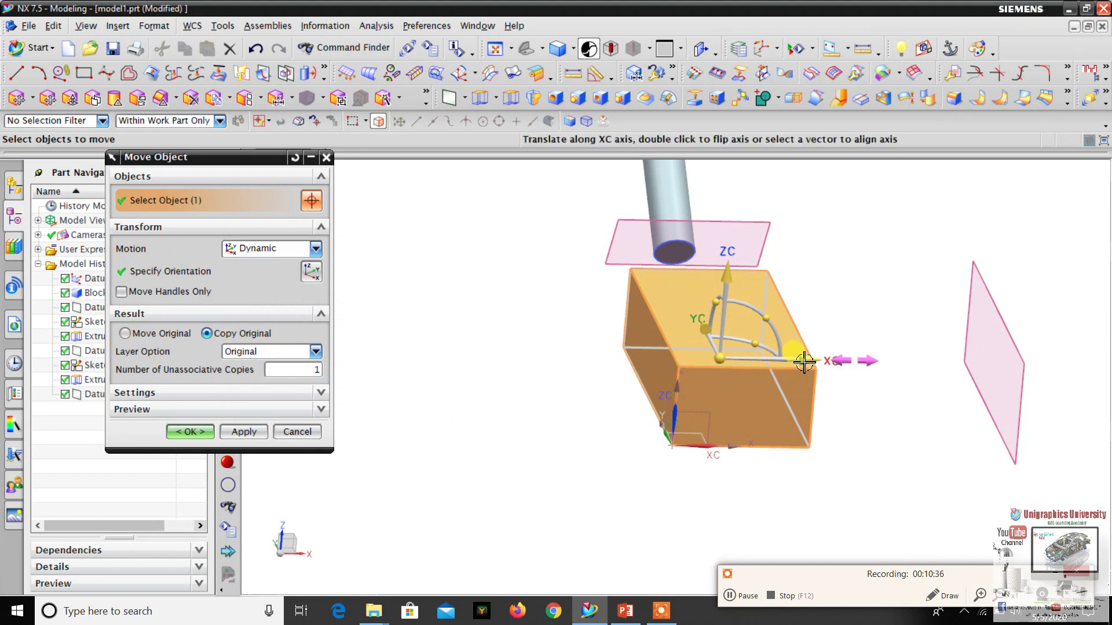
# Place one copy of the block beside the original, translated in the negative XC direction with Copy Original.
pyautogui.moveTo(801, 360); pyautogui.dragTo(571, 340)
pyautogui.middleClick(571, 341)
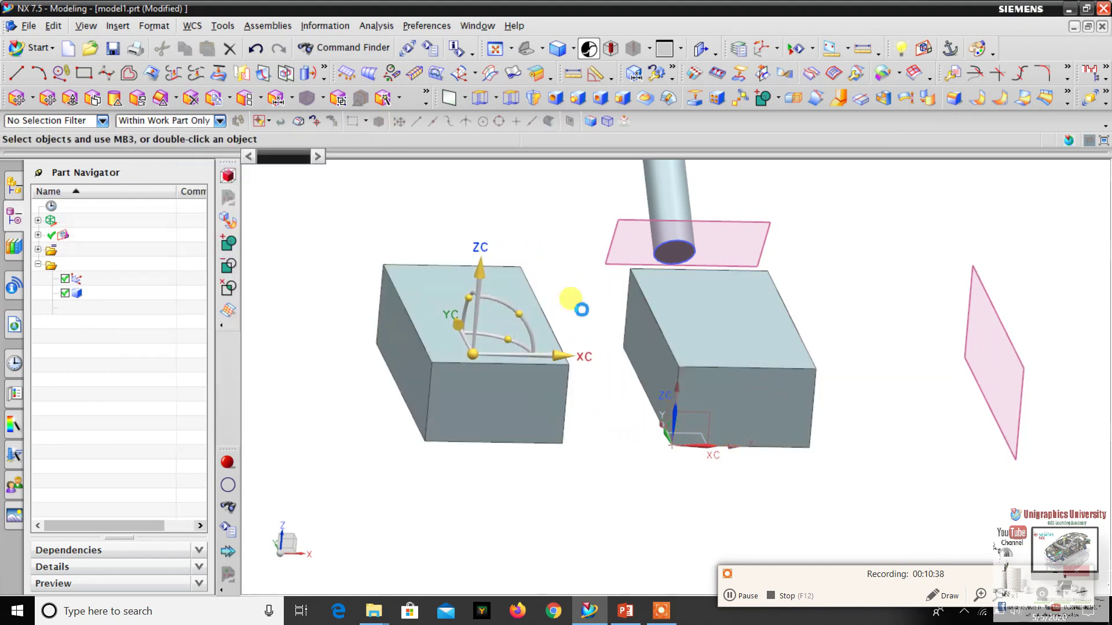
pyautogui.moveTo(625, 417)
pyautogui.mouseDown(button='middle')
pyautogui.moveTo(565, 417)
pyautogui.moveTo(631, 419)
pyautogui.mouseUp(button='middle')
pyautogui.scroll(-3, 631, 420)
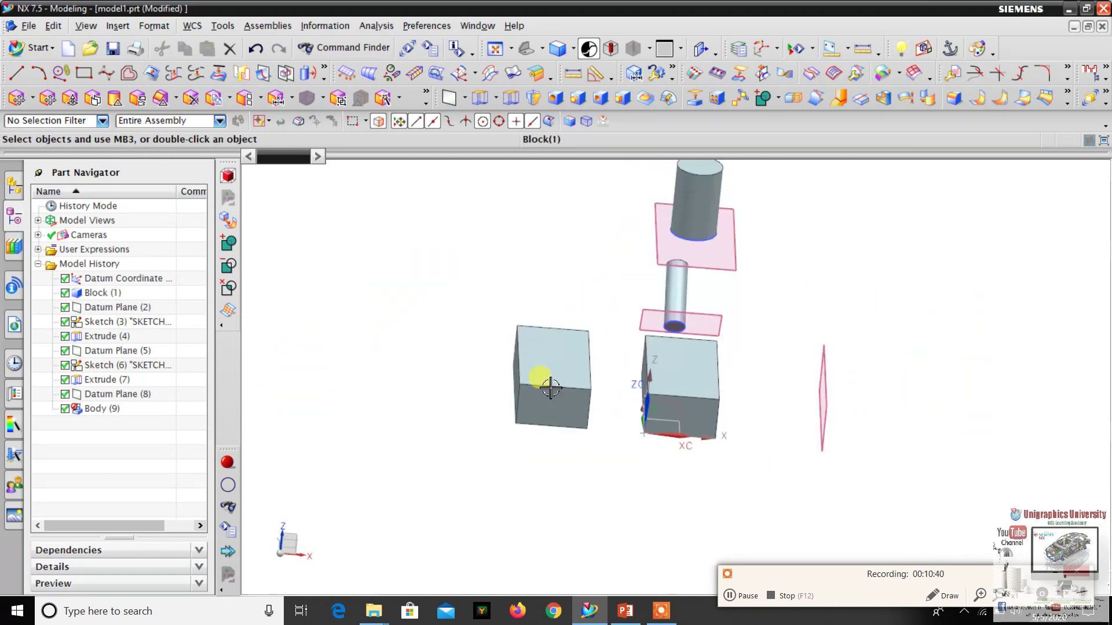
# Move the copied block farther in the negative XC direction with Move Original, bringing its handle origin to about X -115 mm.
pyautogui.click(557, 386)
pyautogui.scroll(4, 637, 388)
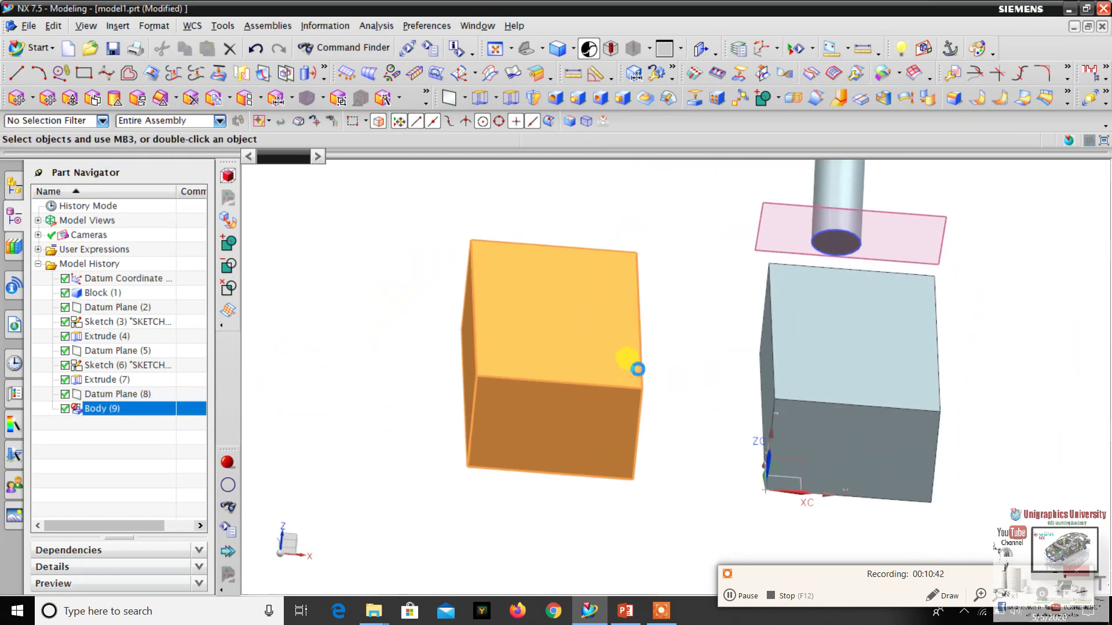
pyautogui.click(165, 334)
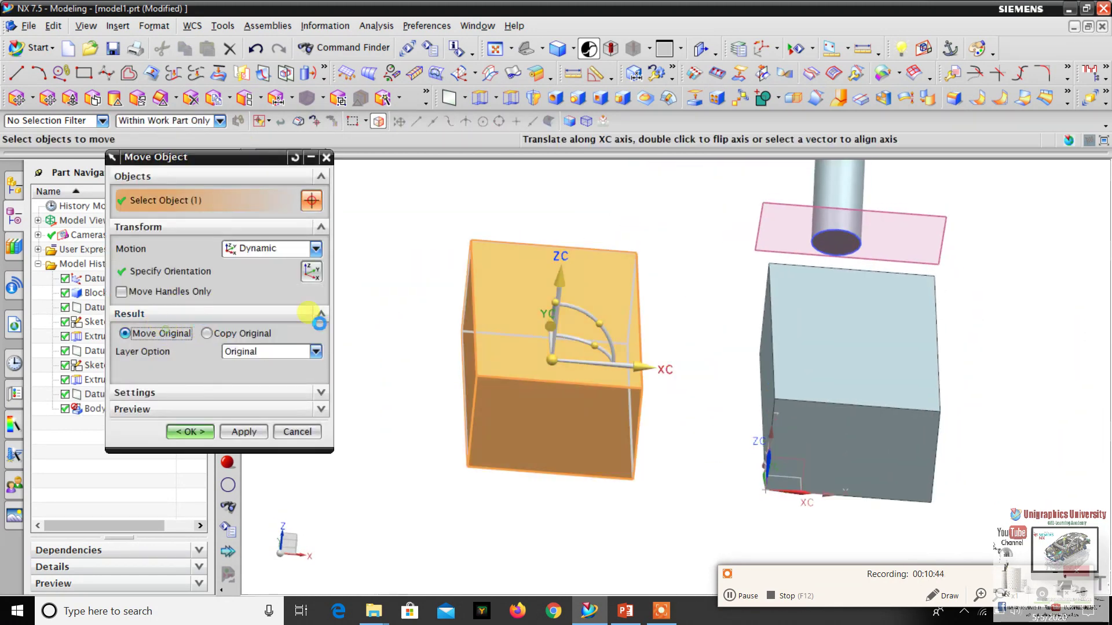
pyautogui.moveTo(634, 379); pyautogui.dragTo(464, 417)
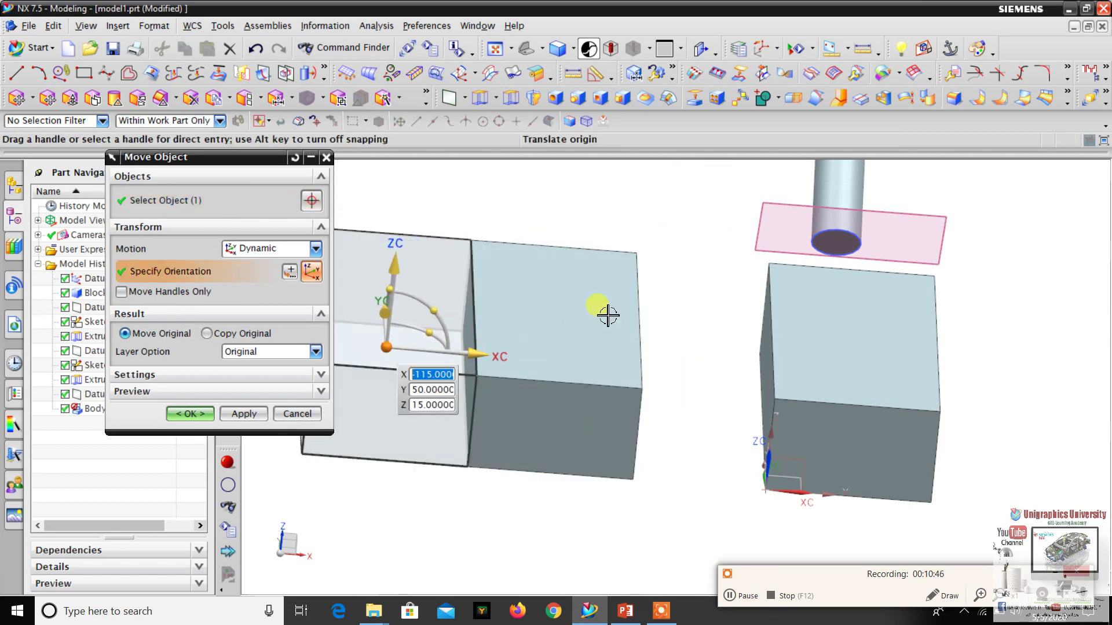
pyautogui.middleClick(630, 322)
pyautogui.moveTo(630, 322); pyautogui.dragTo(672, 352, button='middle')
pyautogui.moveTo(600, 462); pyautogui.dragTo(600, 449, button='middle')
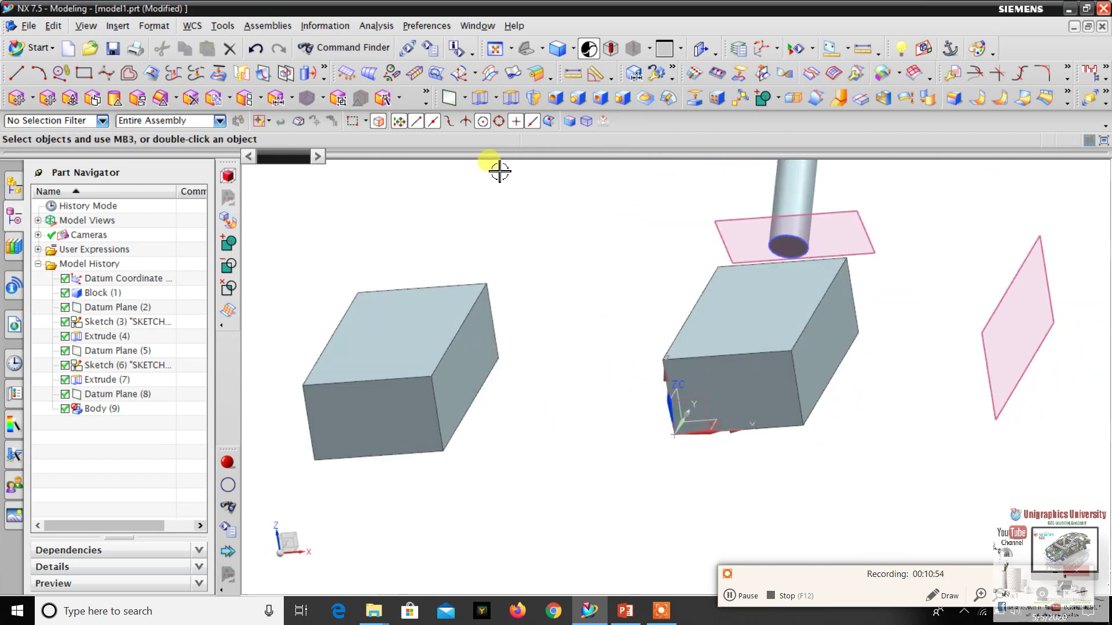
# Create a Bisector datum plane midway between the facing long side faces of the copied and original blocks.
pyautogui.click(468, 97)
pyautogui.click(507, 134)
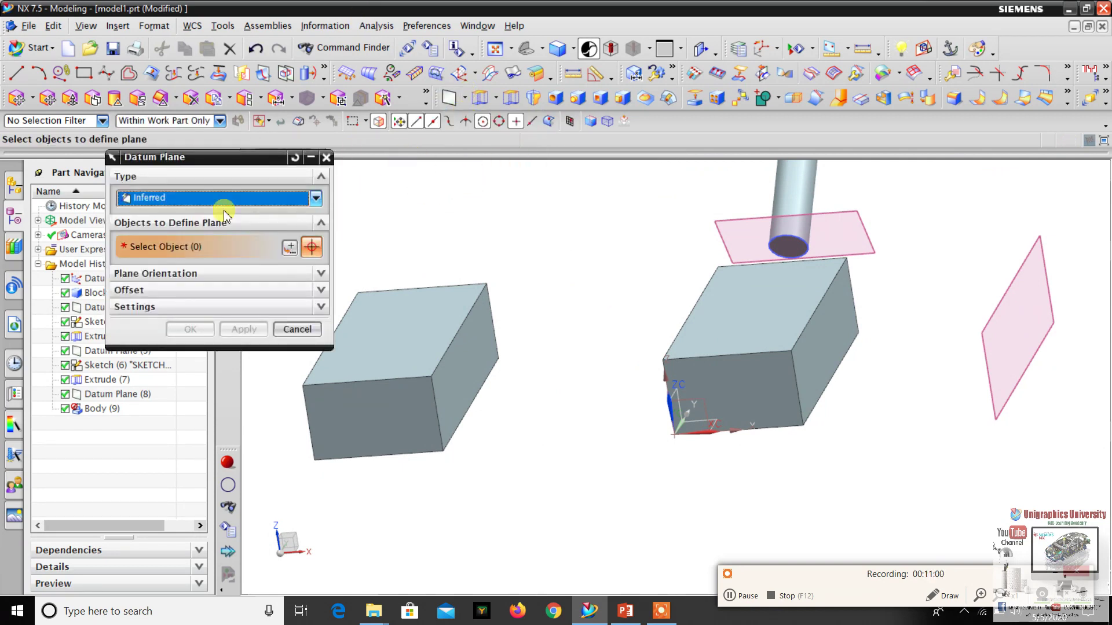
pyautogui.click(202, 199)
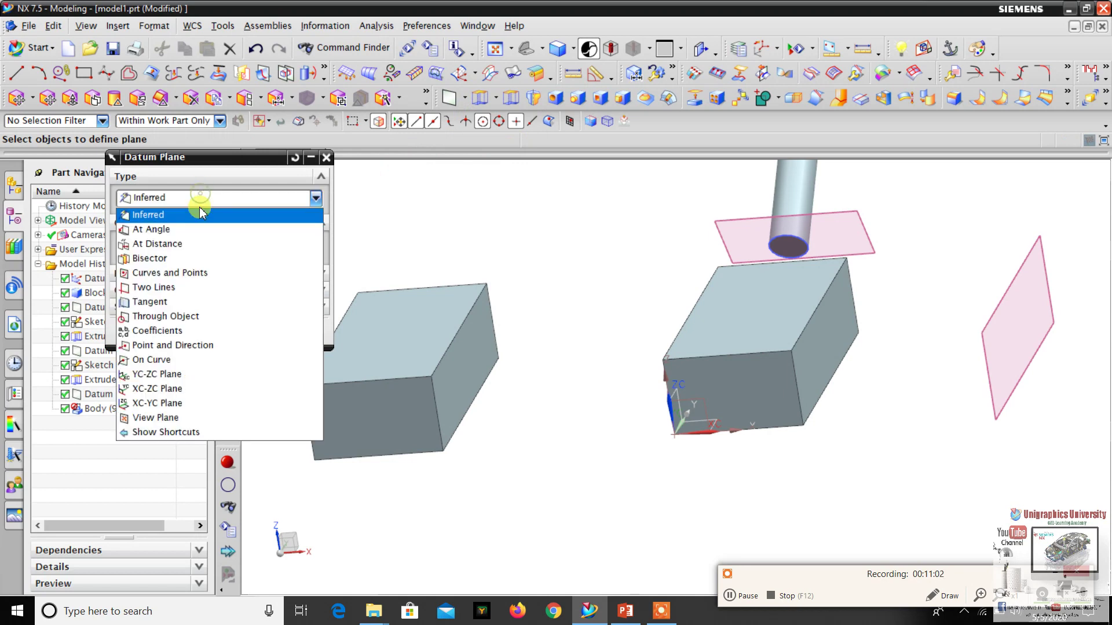
pyautogui.click(214, 256)
pyautogui.click(476, 347)
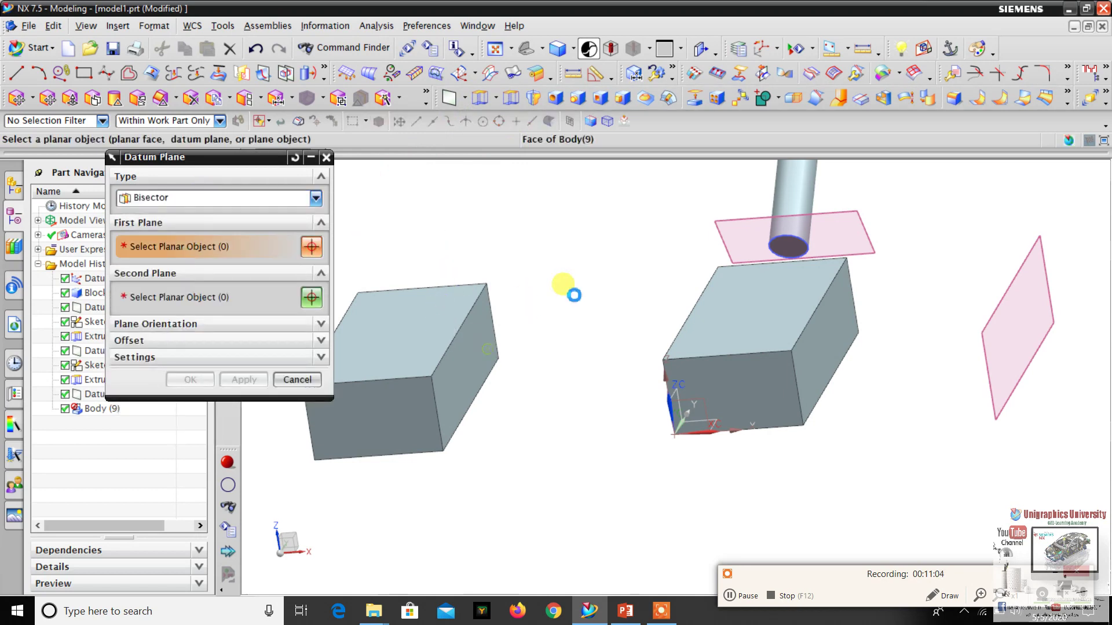
pyautogui.moveTo(581, 293); pyautogui.dragTo(699, 329, button='middle')
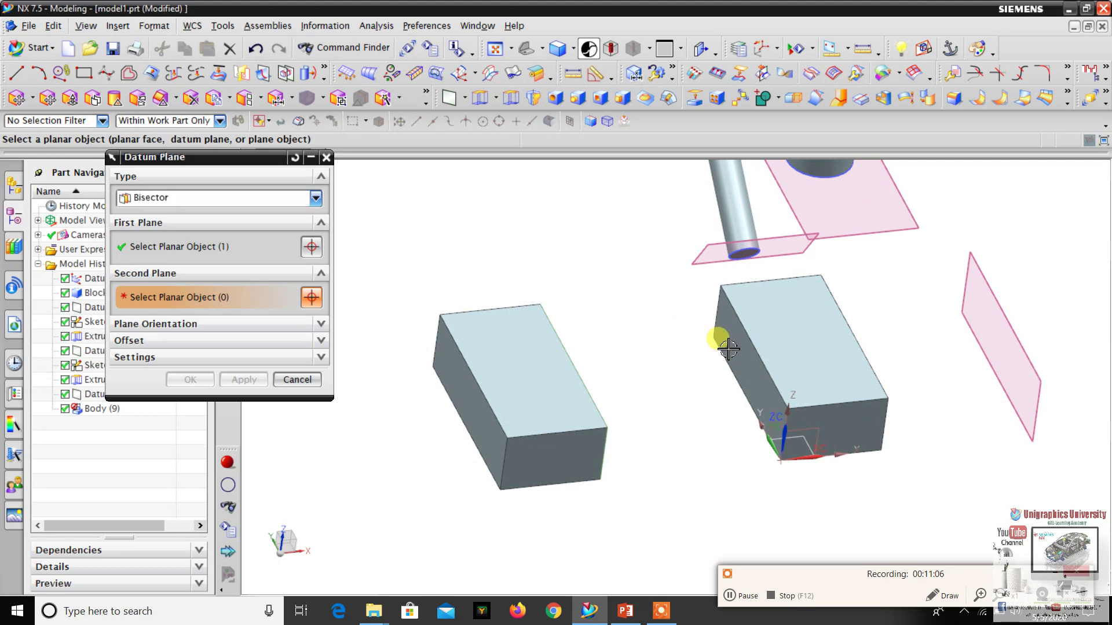
pyautogui.click(720, 340)
pyautogui.click(215, 381)
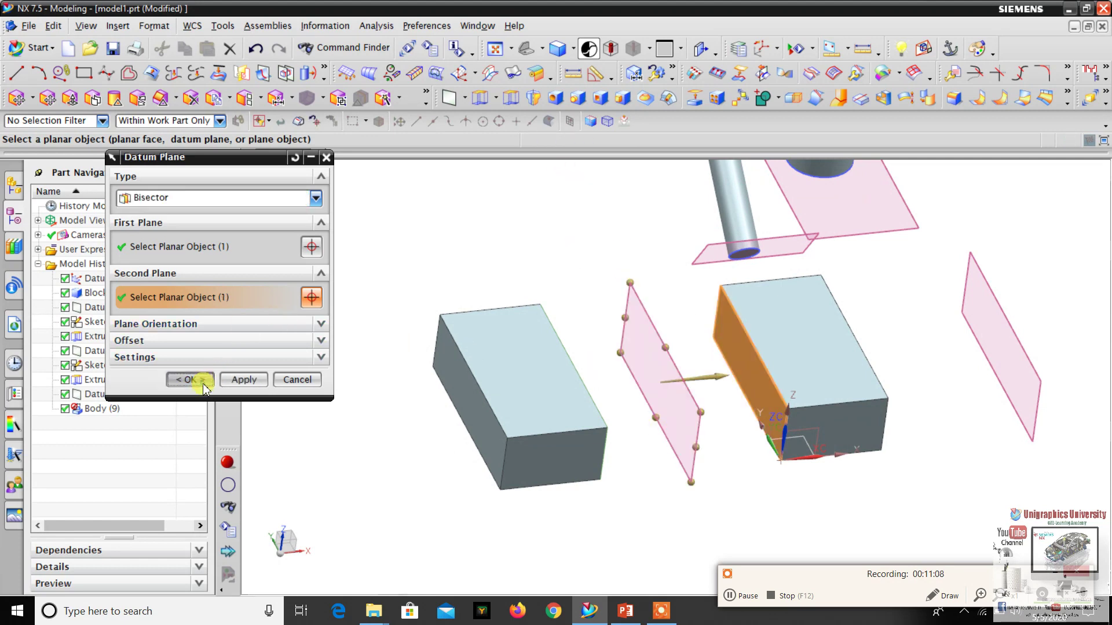
# Start a sketch in the task environment on the Bisector datum plane between the two blocks, using the existing plane.
pyautogui.scroll(3, 643, 370)
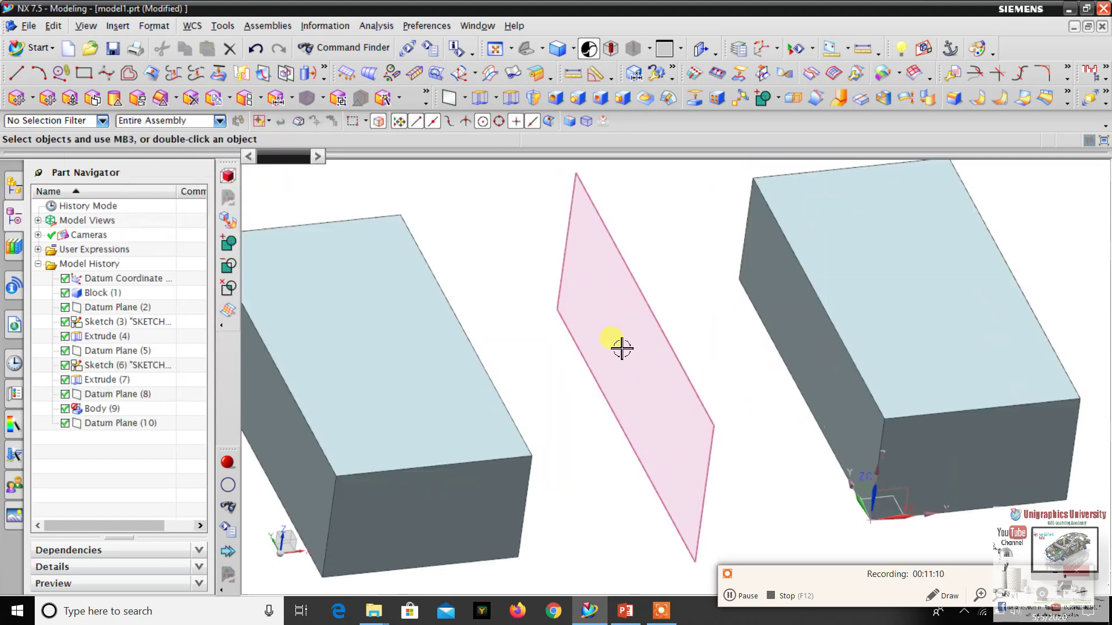
pyautogui.scroll(-2, 633, 373)
pyautogui.scroll(3, 683, 310)
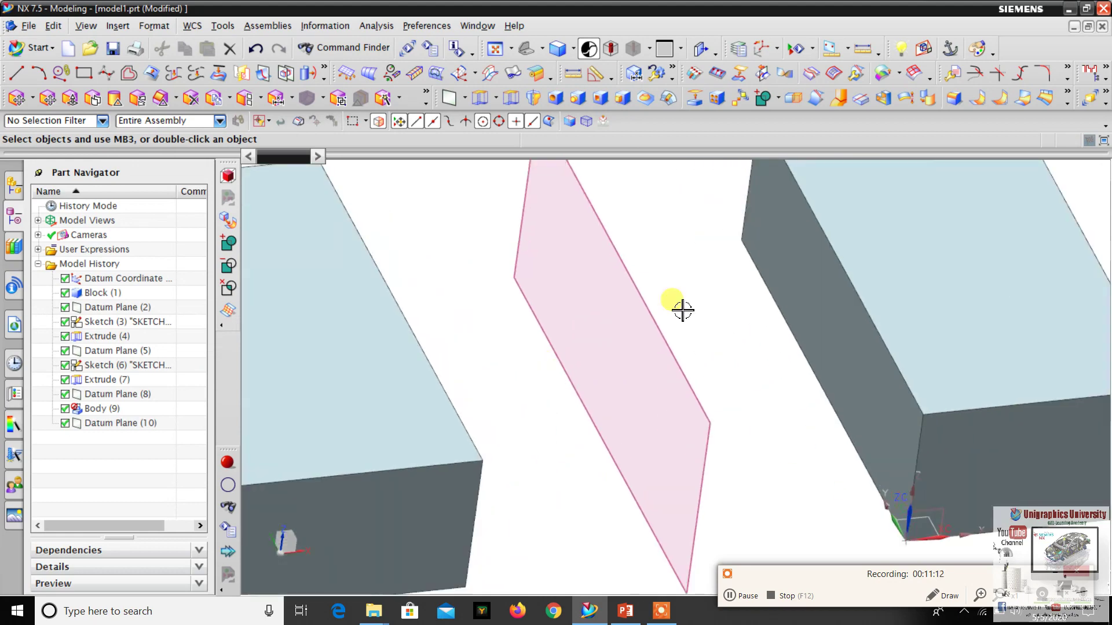
pyautogui.scroll(-2, 555, 357)
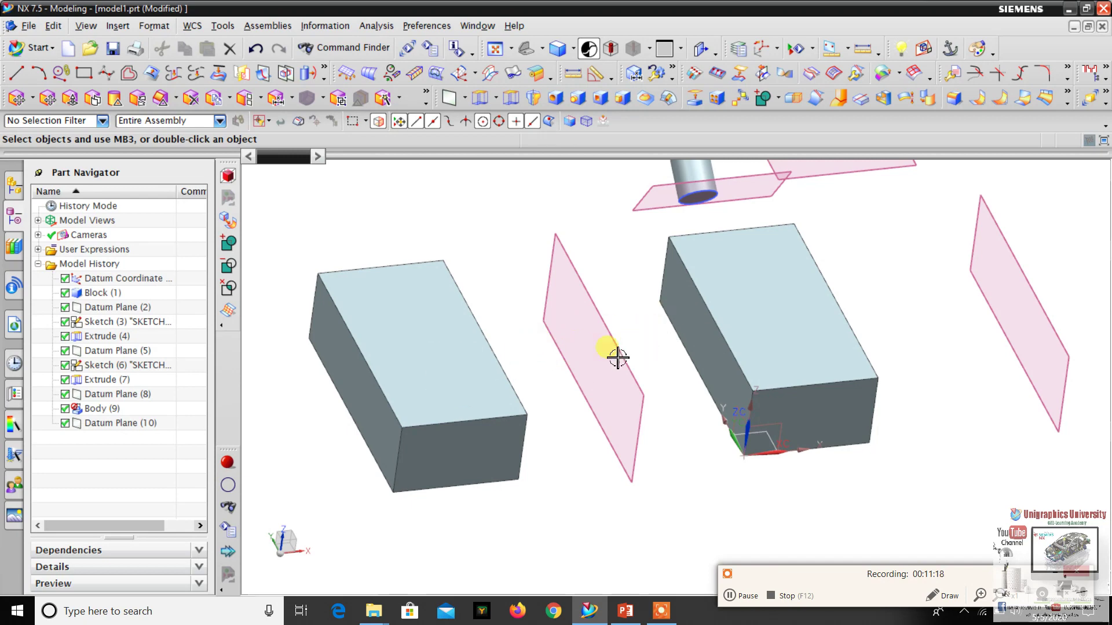
pyautogui.click(612, 334)
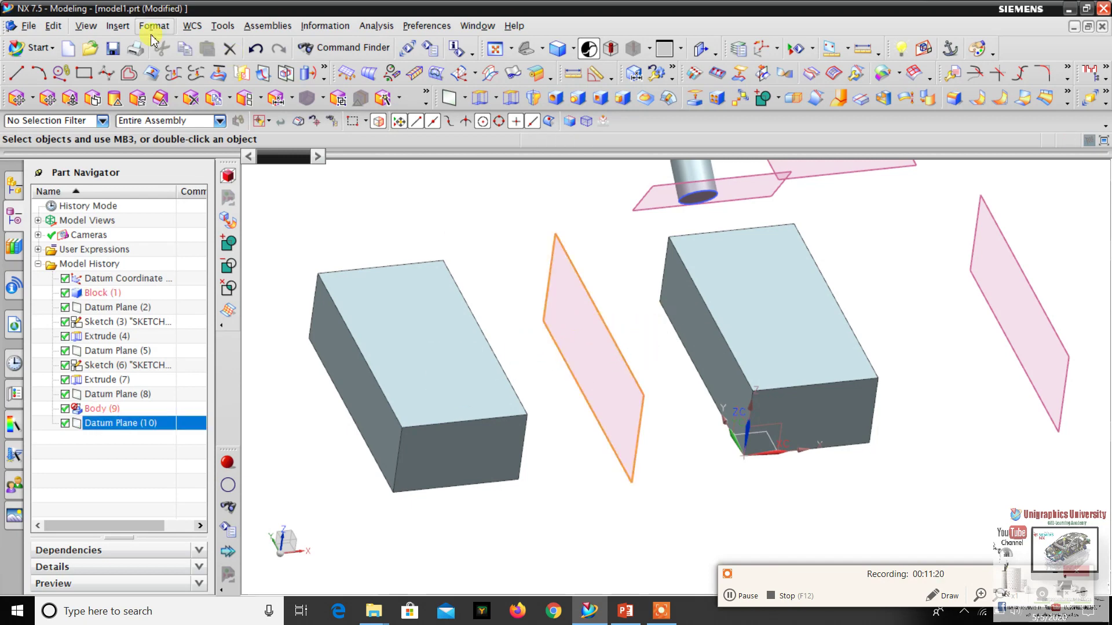
pyautogui.click(122, 31)
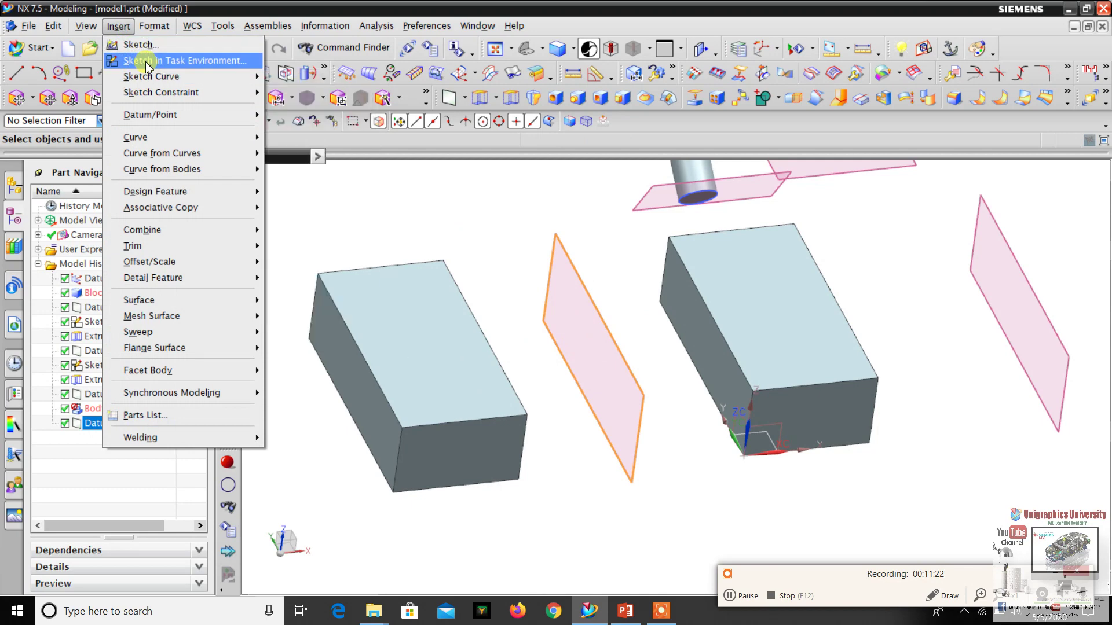
pyautogui.click(145, 59)
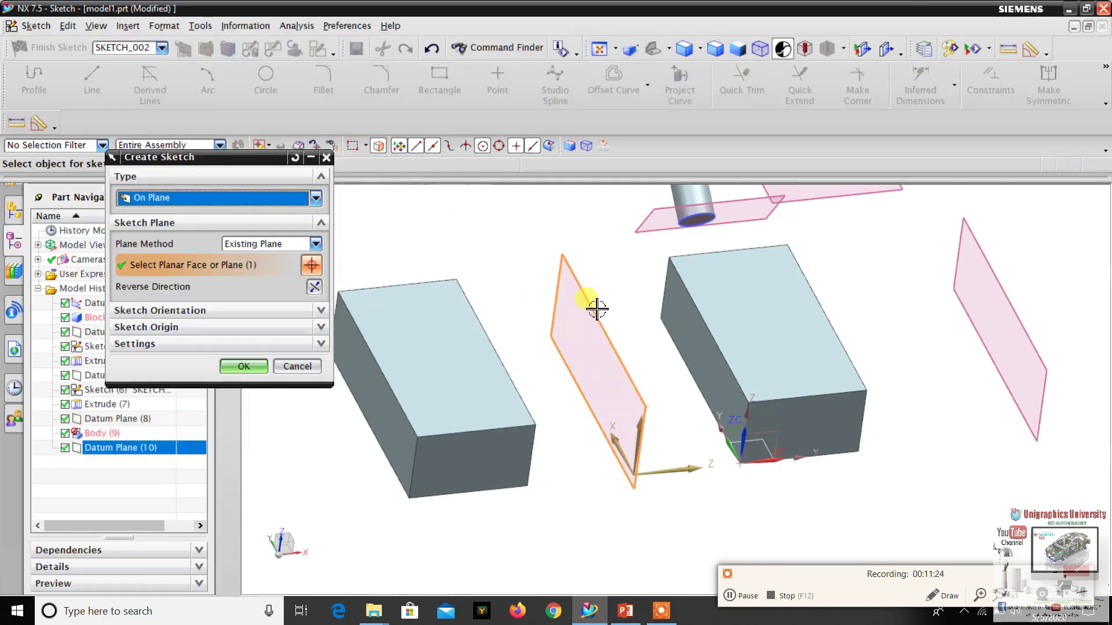
pyautogui.click(237, 366)
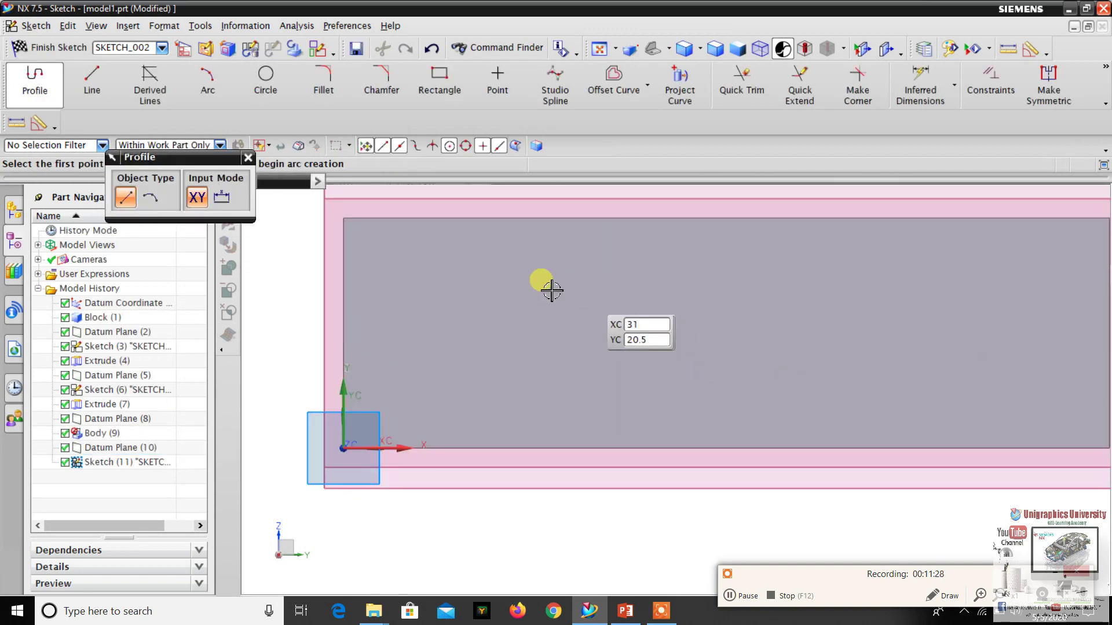
# Sketch a rectangle about 22 mm wide and 13 mm high near the middle of the Bisector plane and finish the sketch.
pyautogui.click(441, 84)
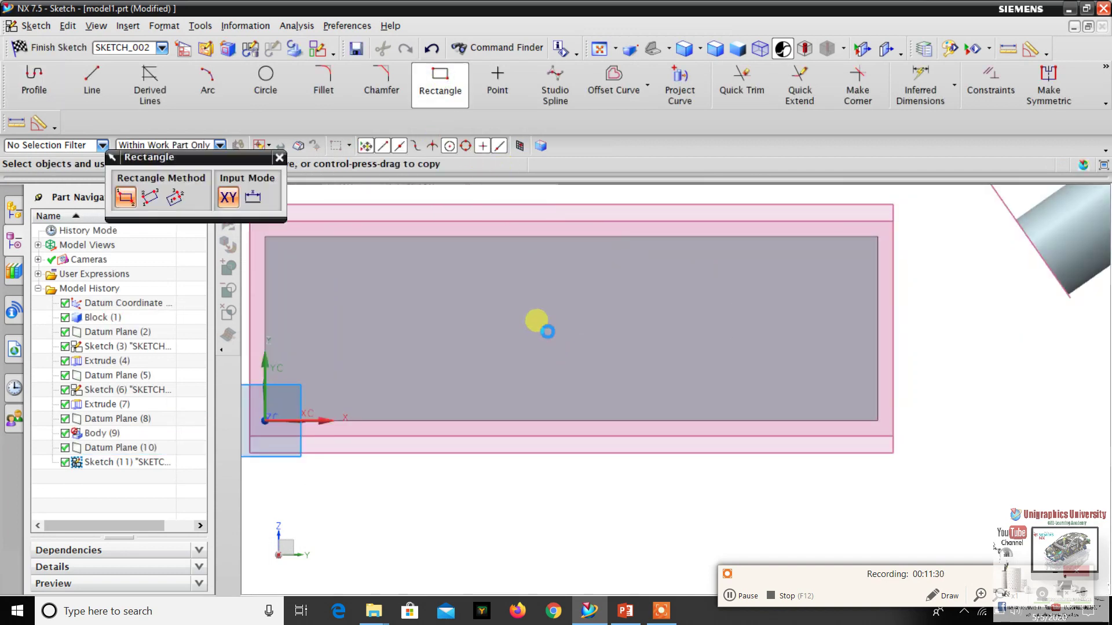
pyautogui.click(504, 286)
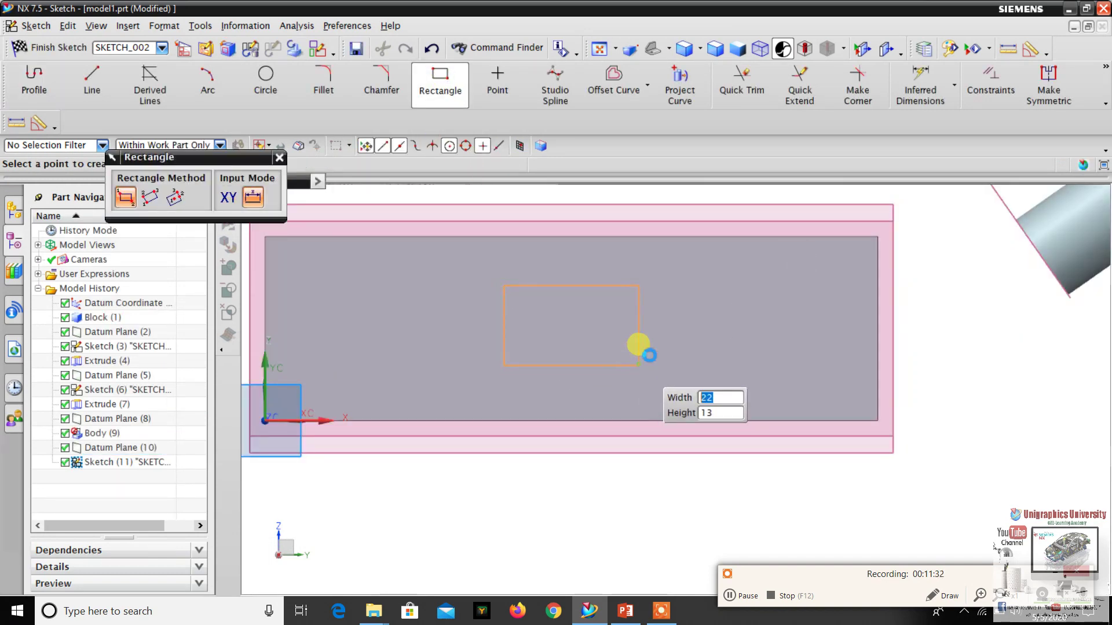
pyautogui.click(639, 367)
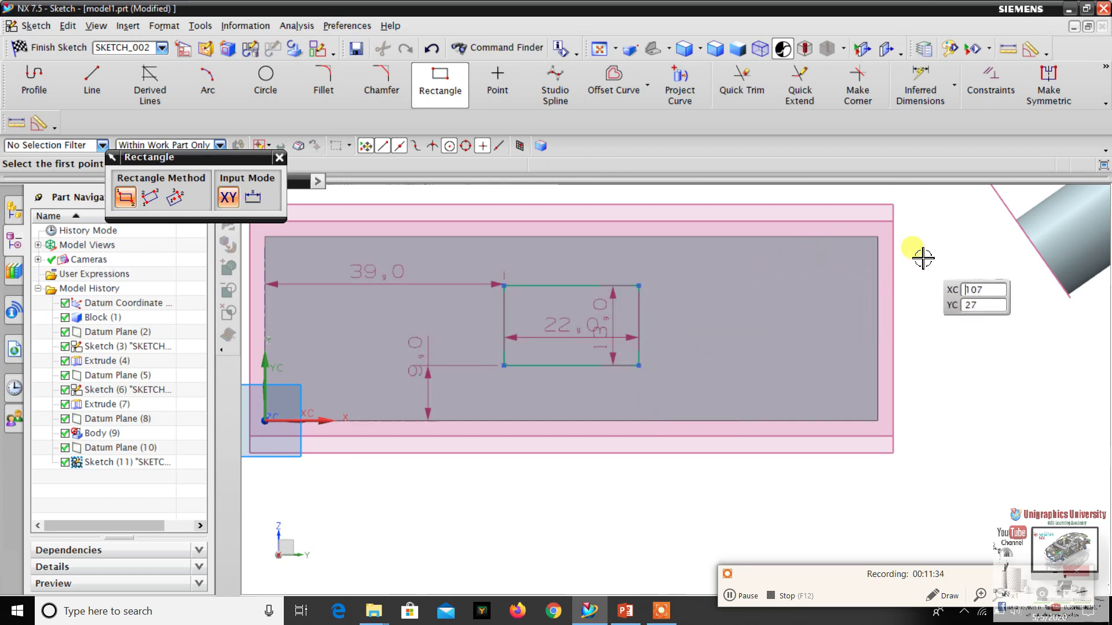
pyautogui.rightClick(961, 256)
pyautogui.click(966, 257)
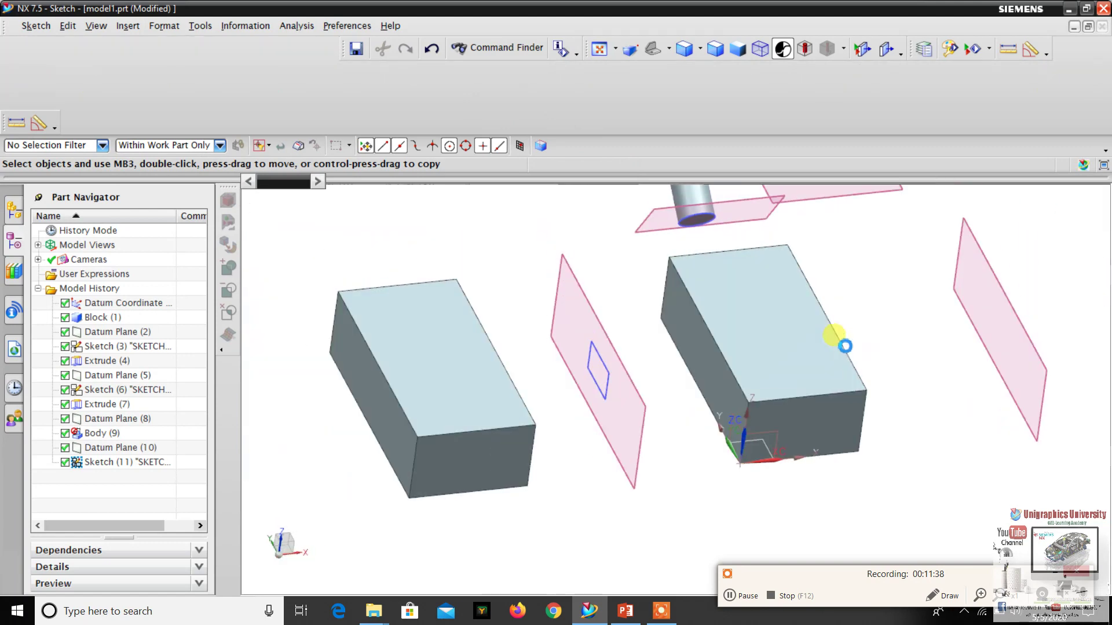
pyautogui.scroll(2, 601, 360)
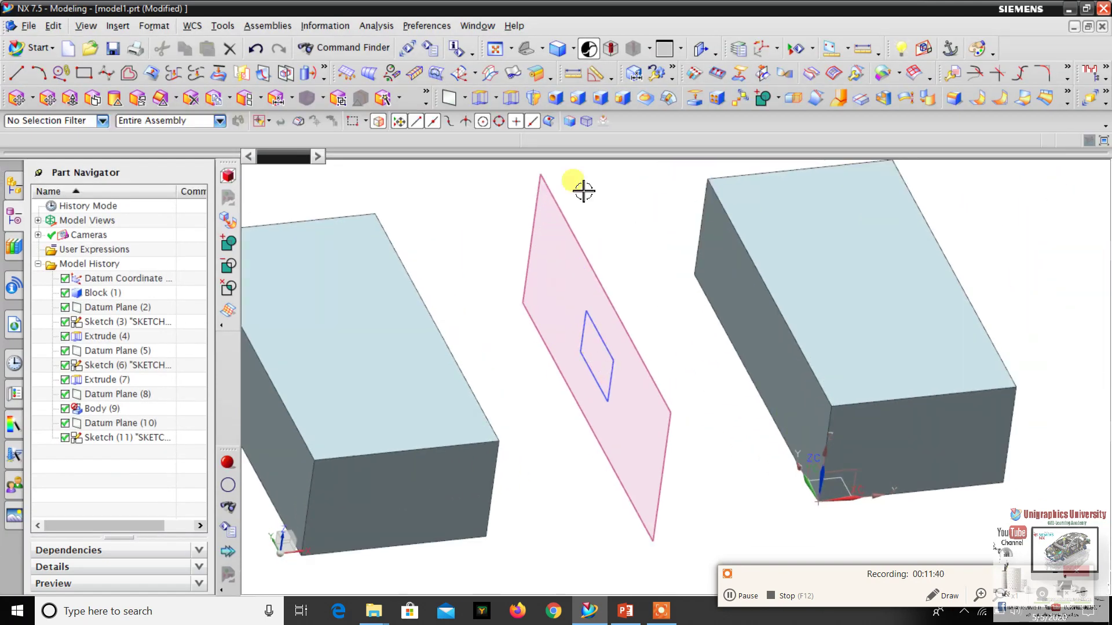